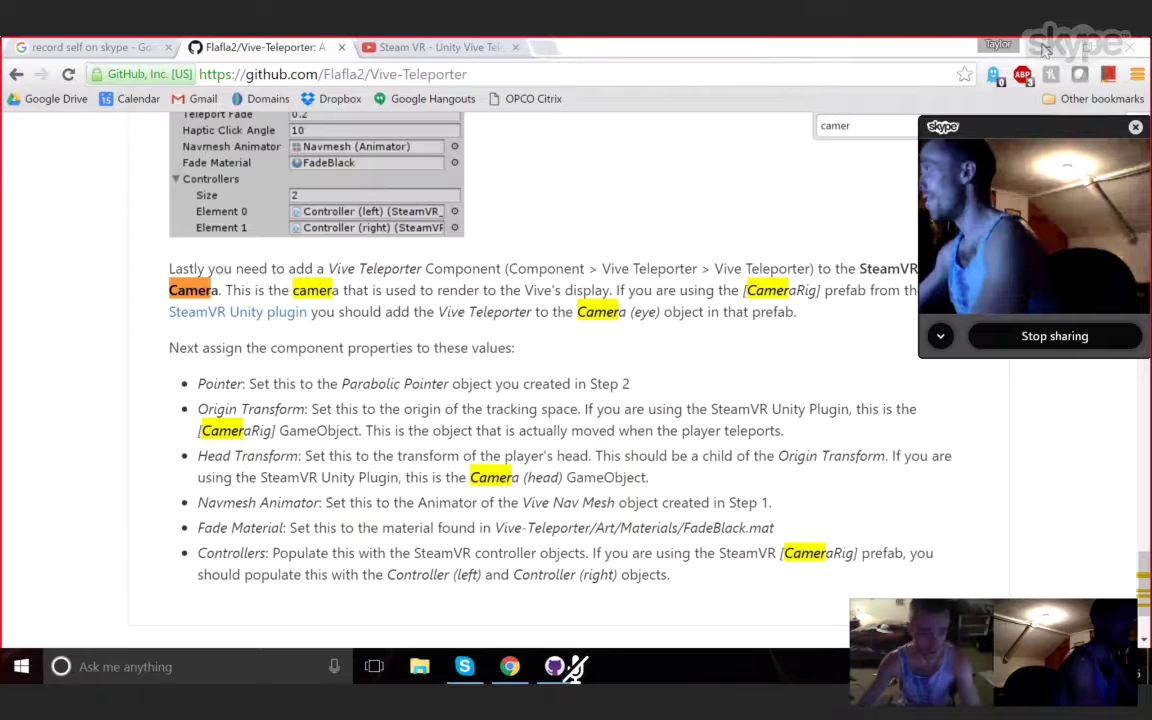
- Launch Unity 5.4.0b21 and create a new 3D project named with the person's first name followed by "_is_nice"
left_click(1045, 48)
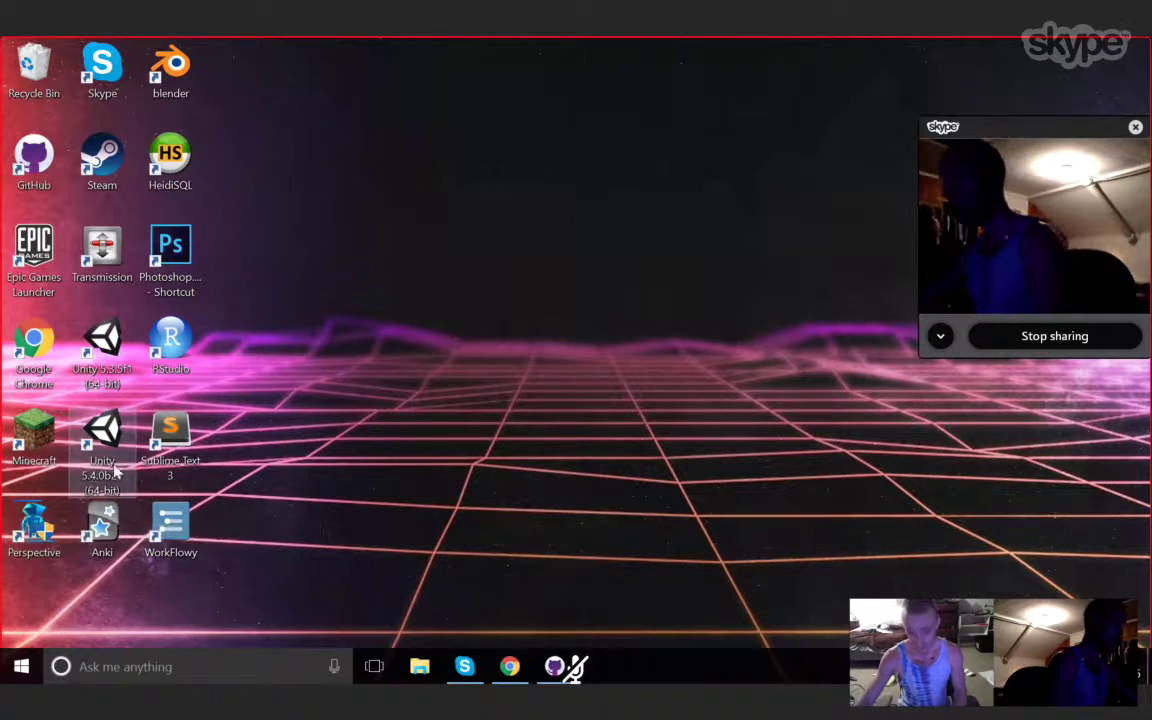
double_click(102, 440)
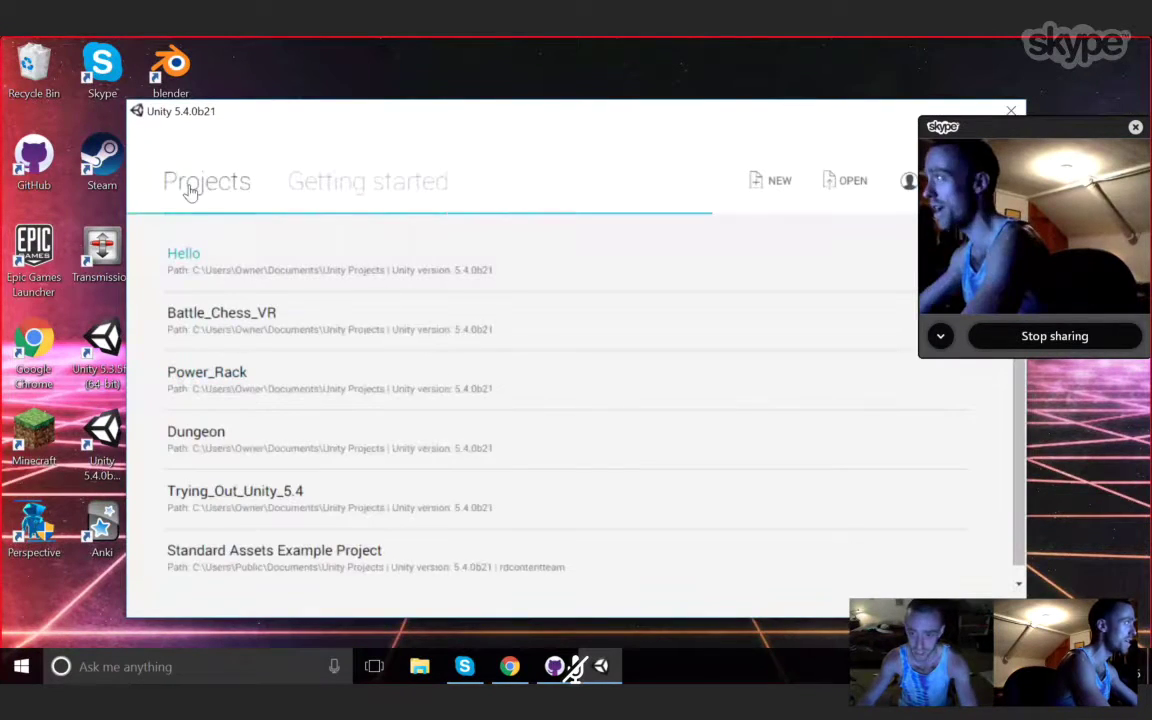
left_click(762, 181)
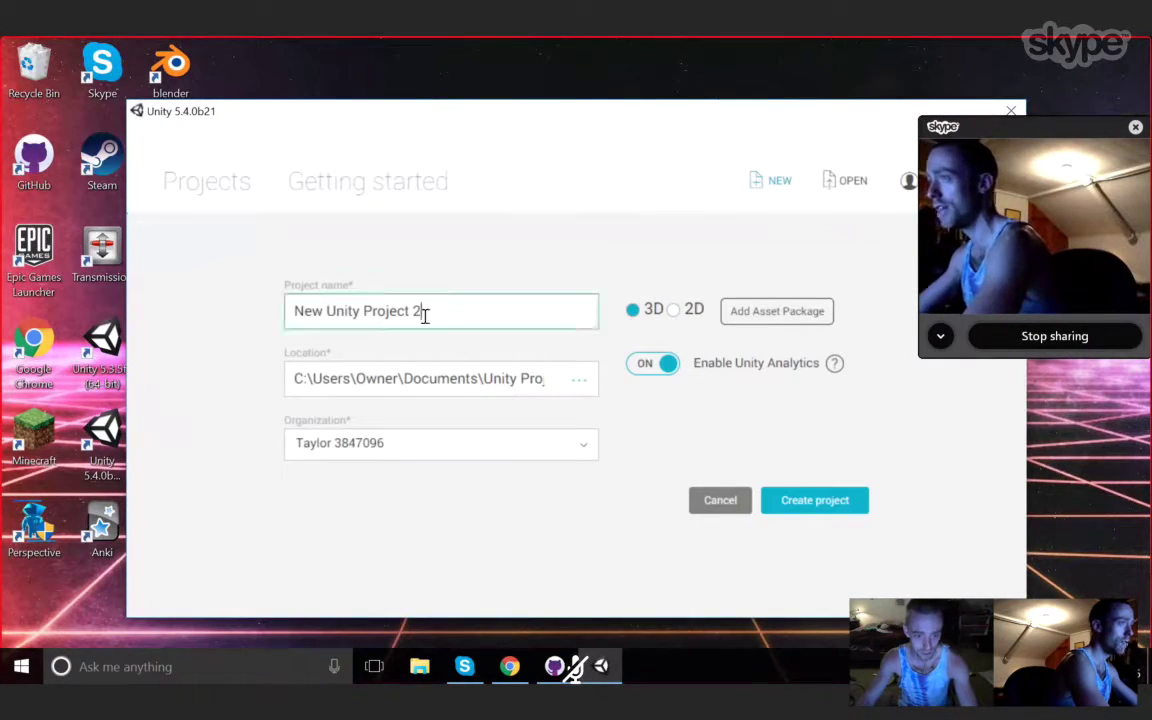
left_click_drag(422, 313, 268, 319)
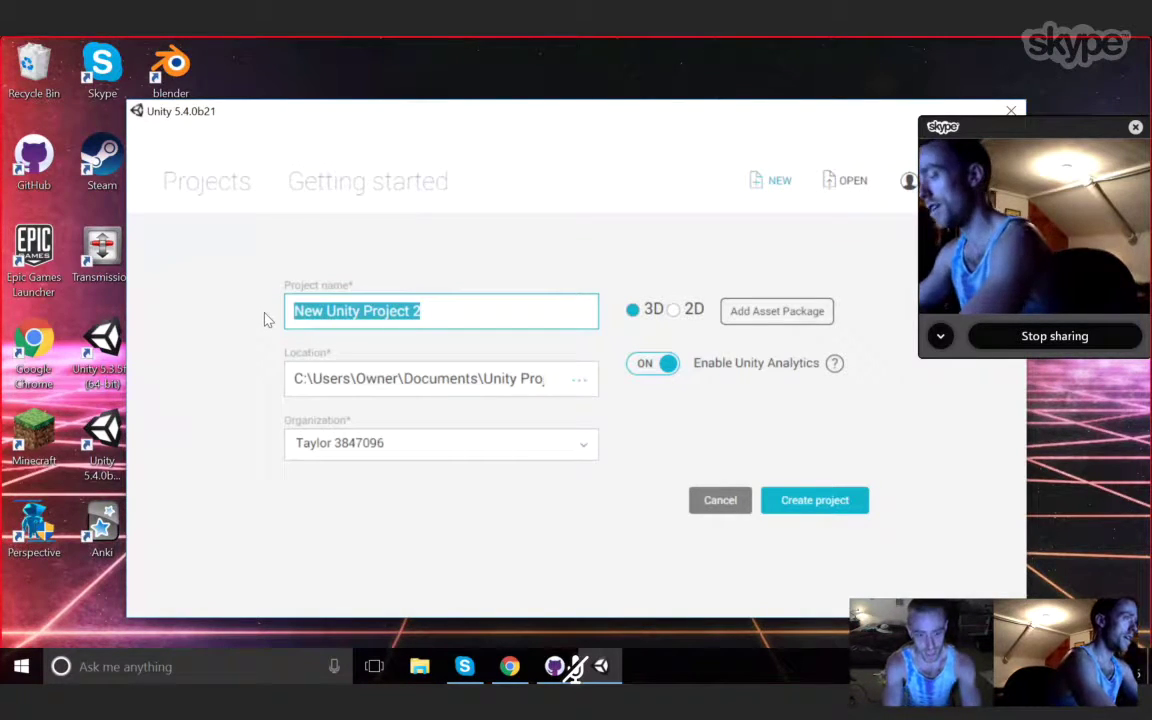
type("Taylor")
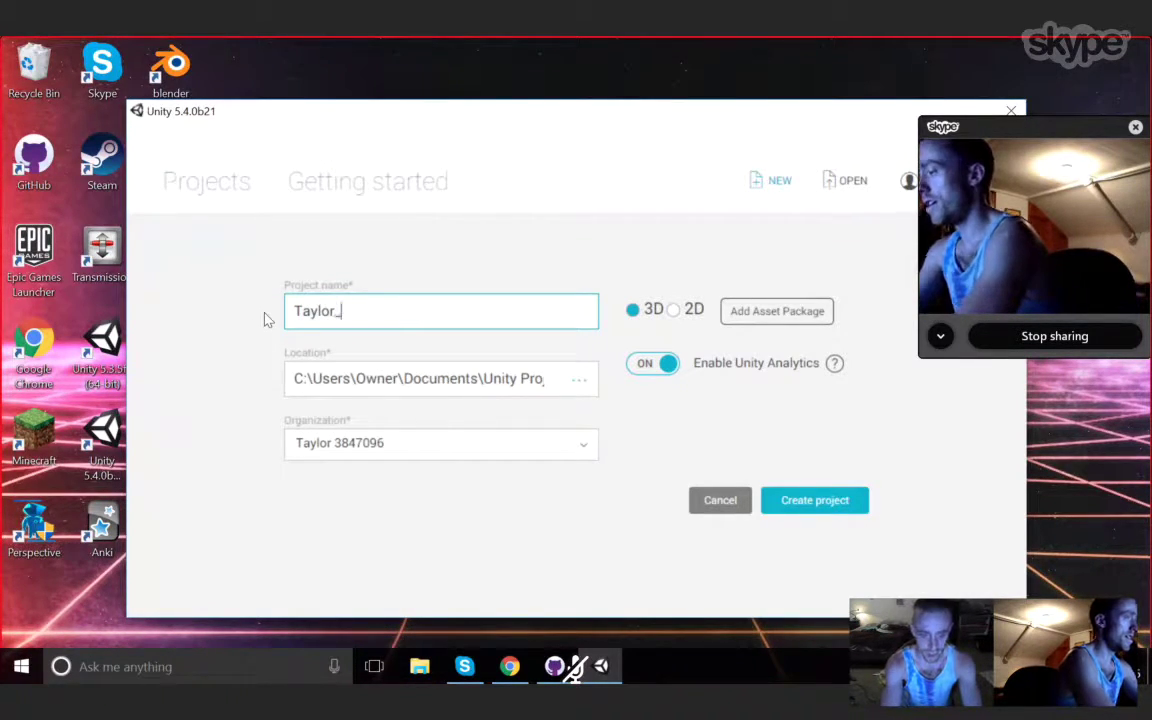
type("_is_nice")
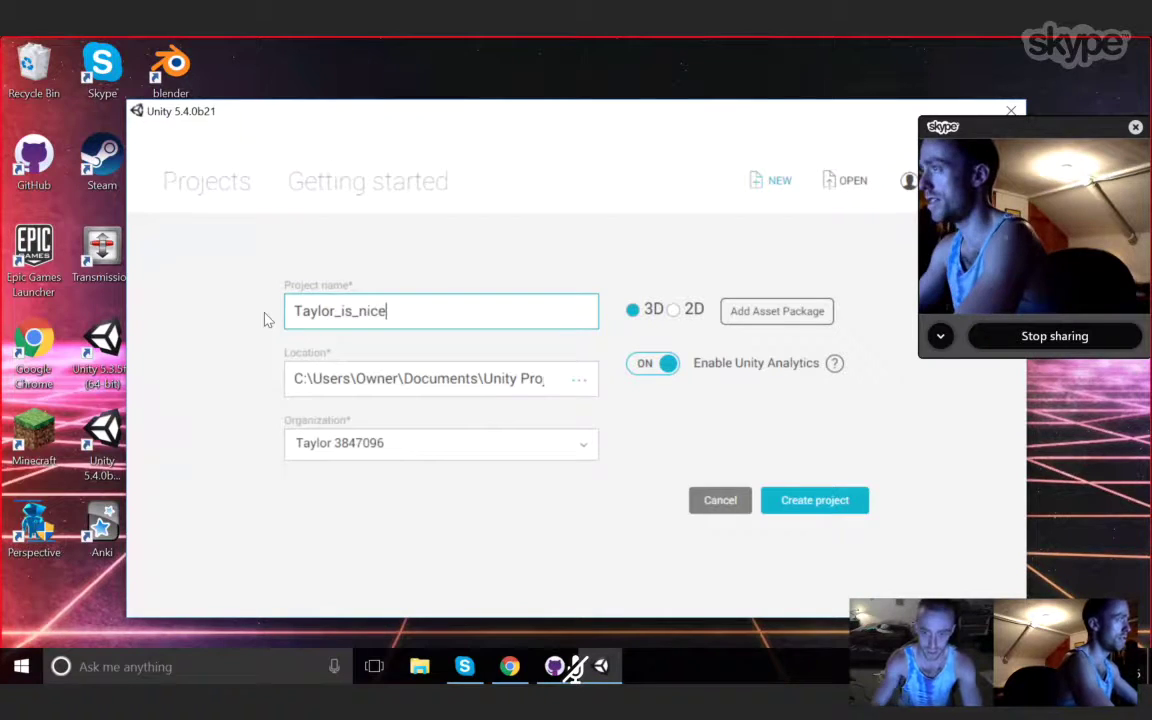
left_click(812, 511)
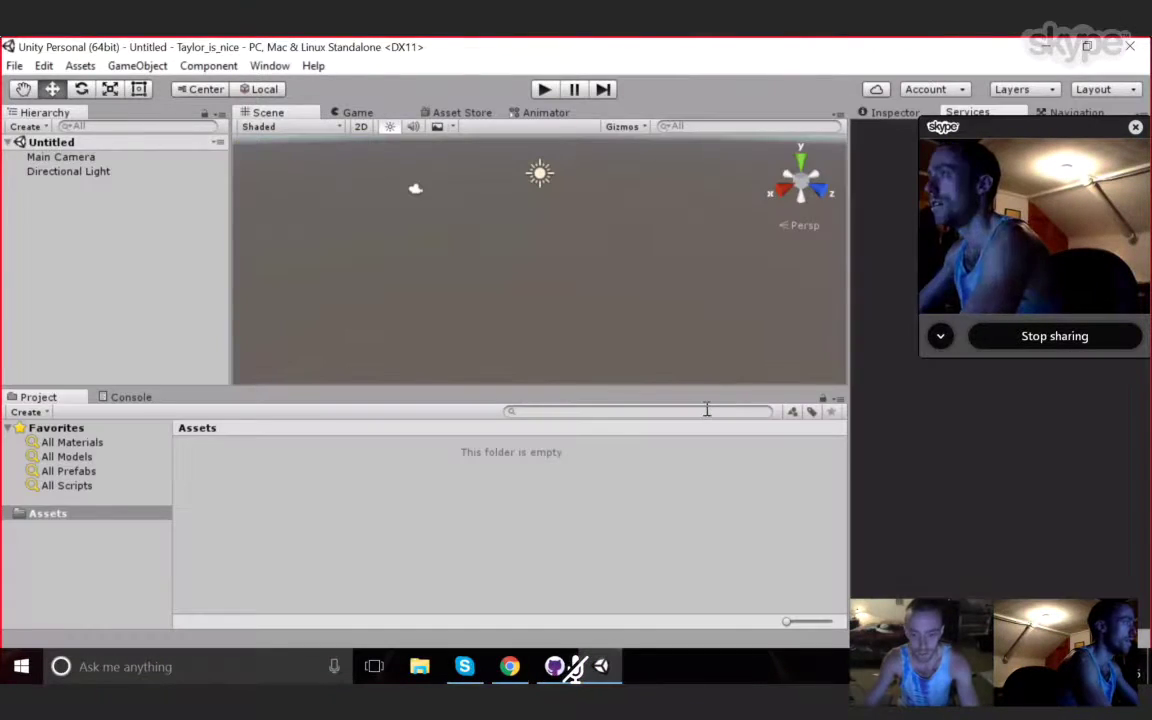
- Dismiss the Skype call overlay and delete the Main Camera from the scene
left_click(1135, 127)
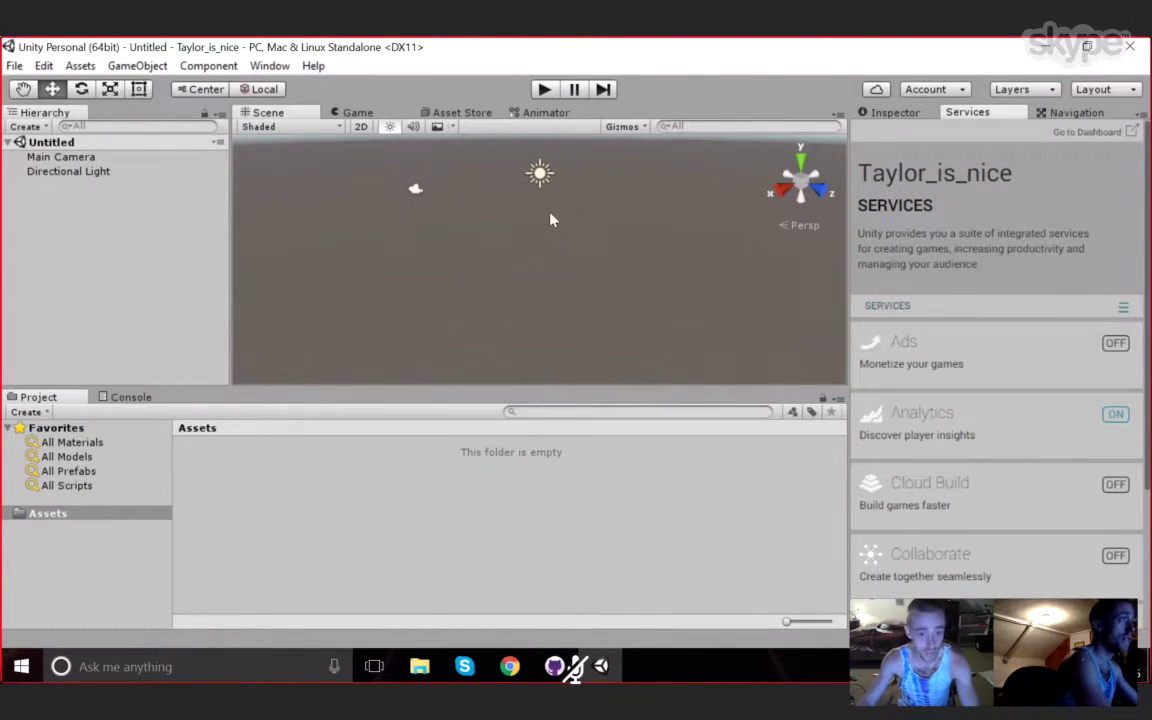
right_click_drag(571, 300, 758, 266)
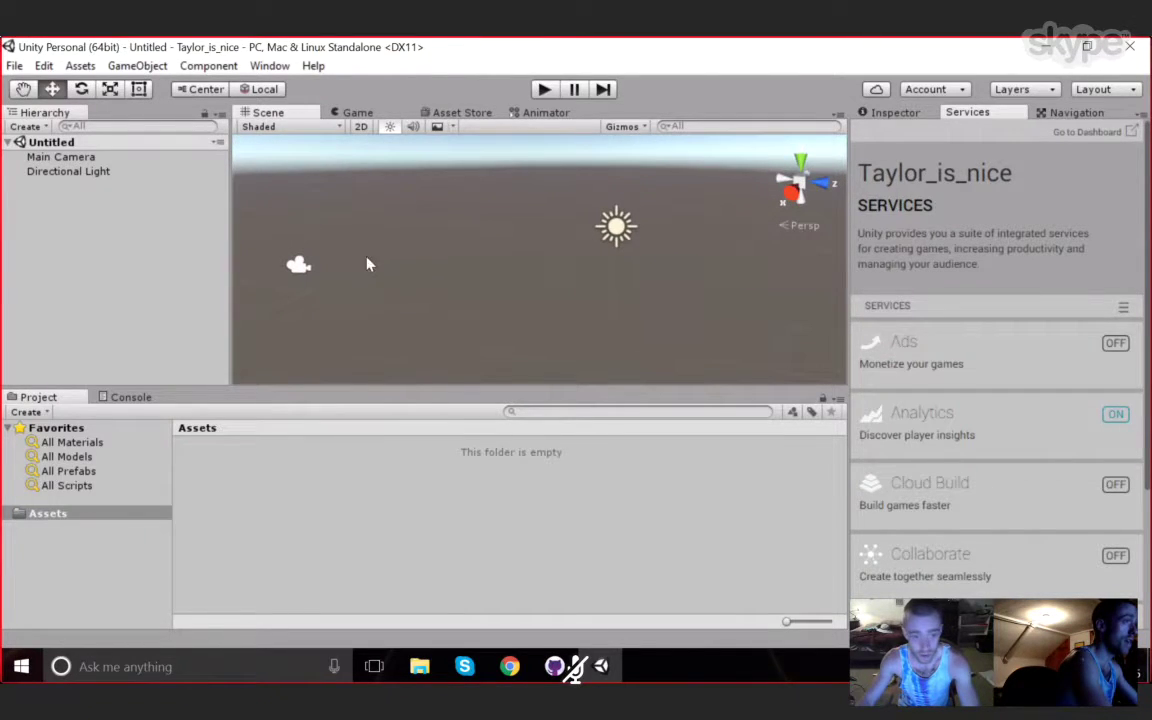
left_click(300, 267)
key("Delete")
right_click_drag(535, 306, 613, 340)
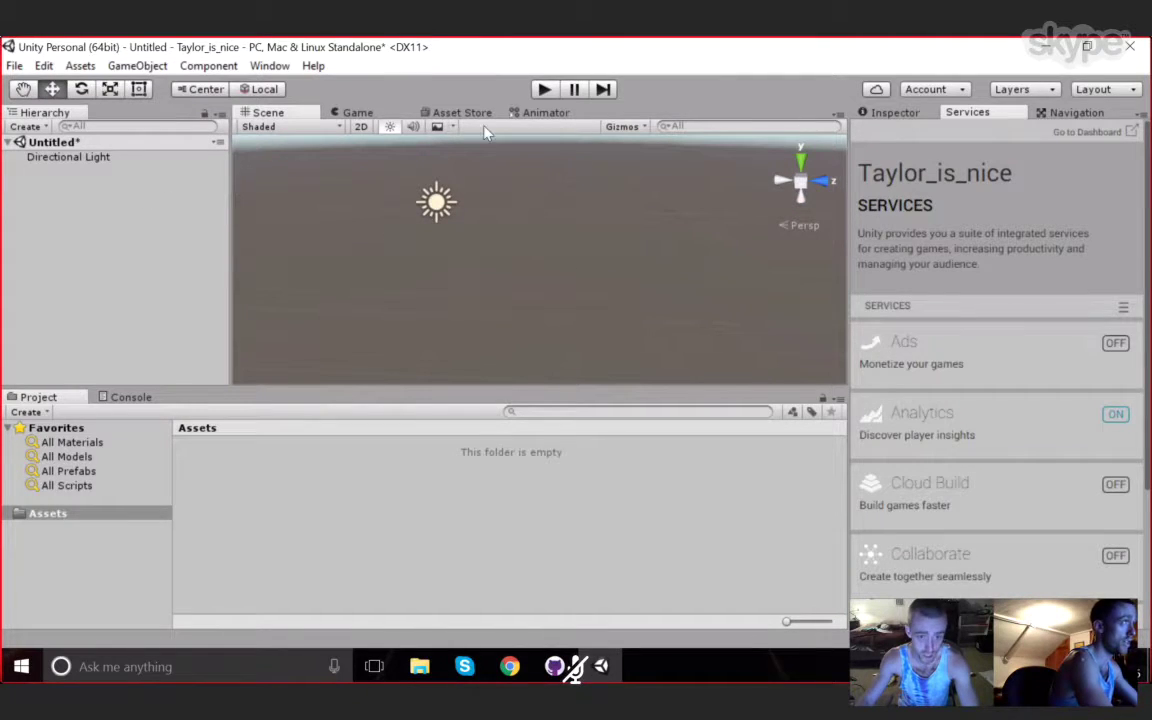
- Search the Asset Store for "steam_vr" and limit the results to free assets
left_click(460, 112)
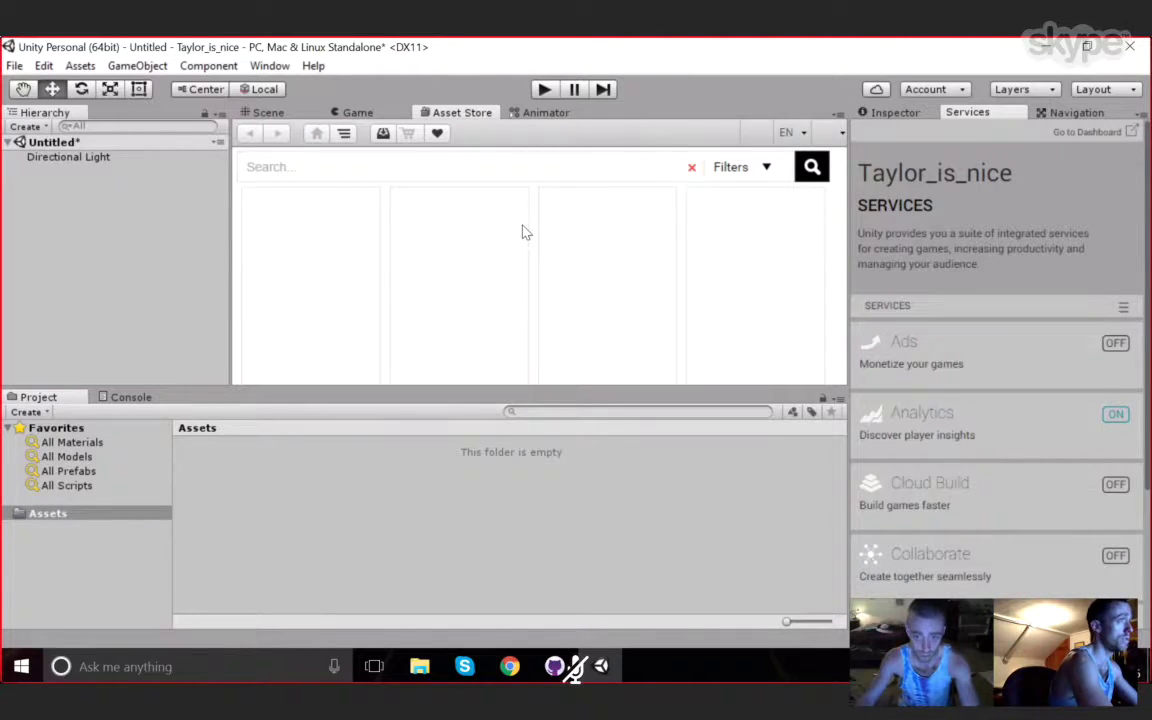
left_click(304, 172)
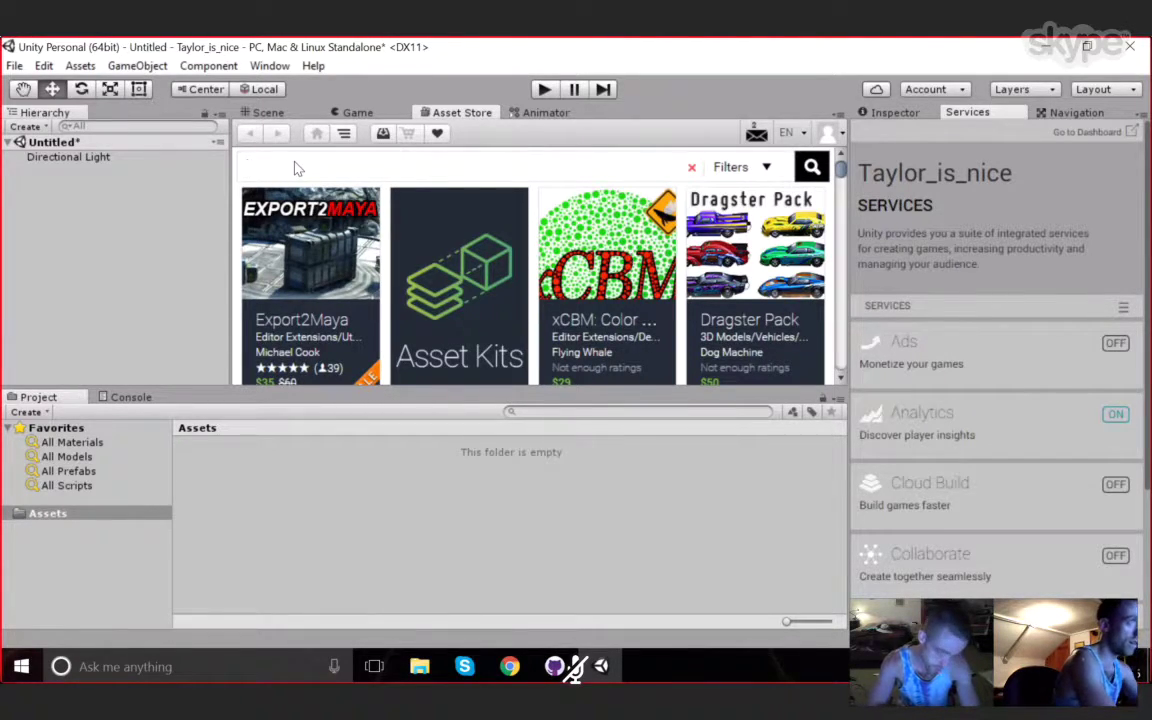
type("steam_v")
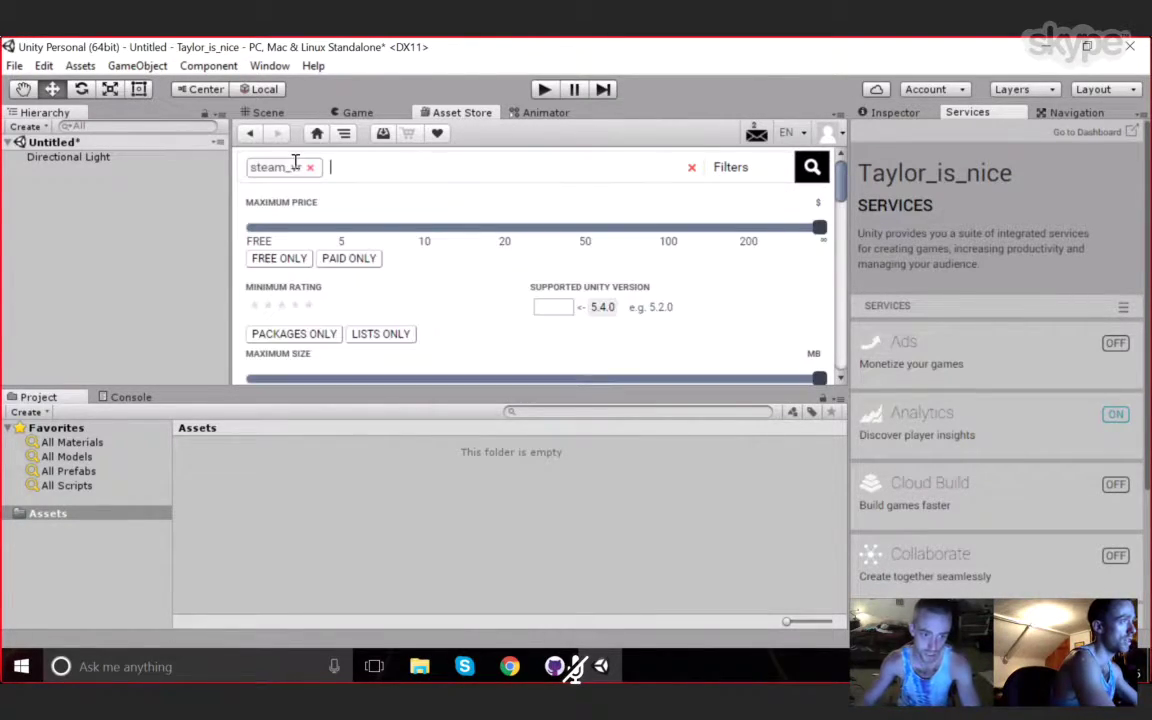
left_click(280, 258)
scroll(450, 268, "down", 10)
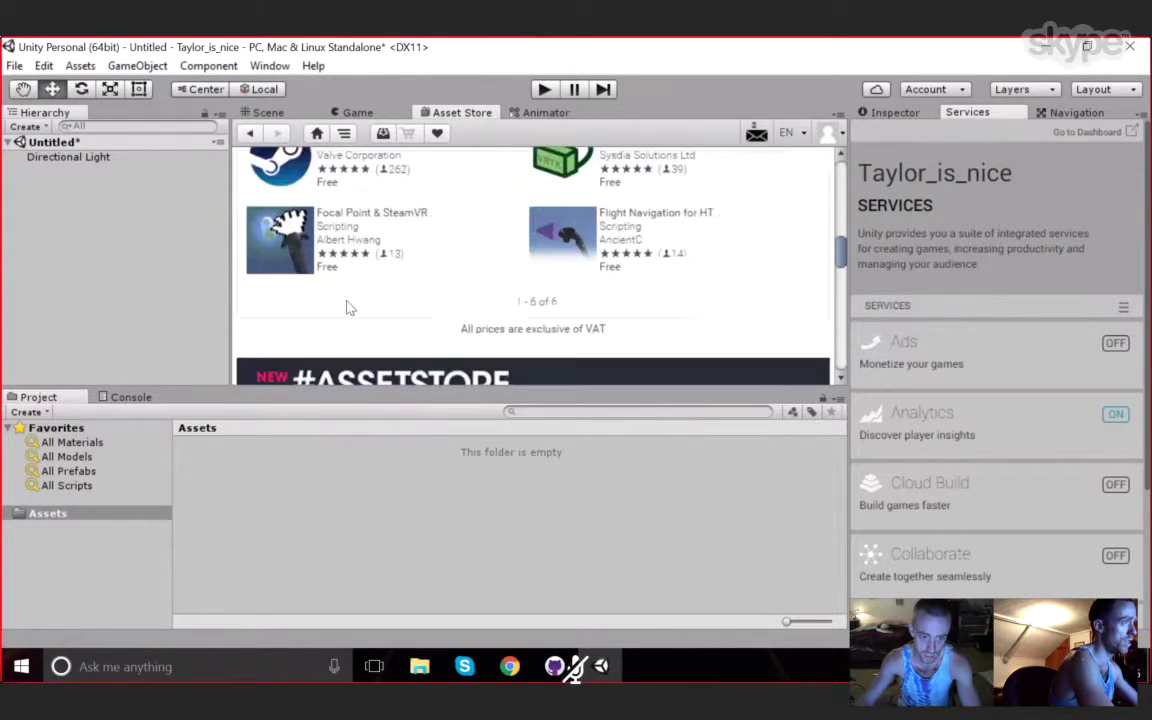
- Import the complete SteamVR Plugin package and accept all of its recommended project settings
scroll(347, 307, "up", 3)
left_click(346, 301)
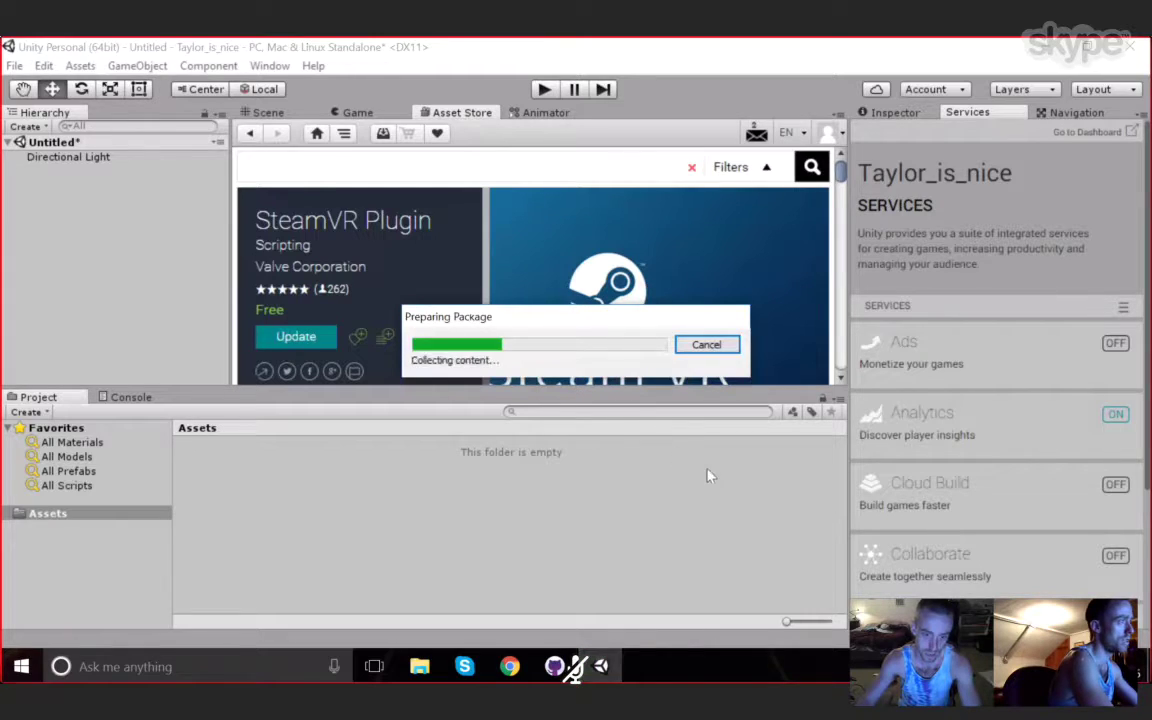
left_click(285, 363)
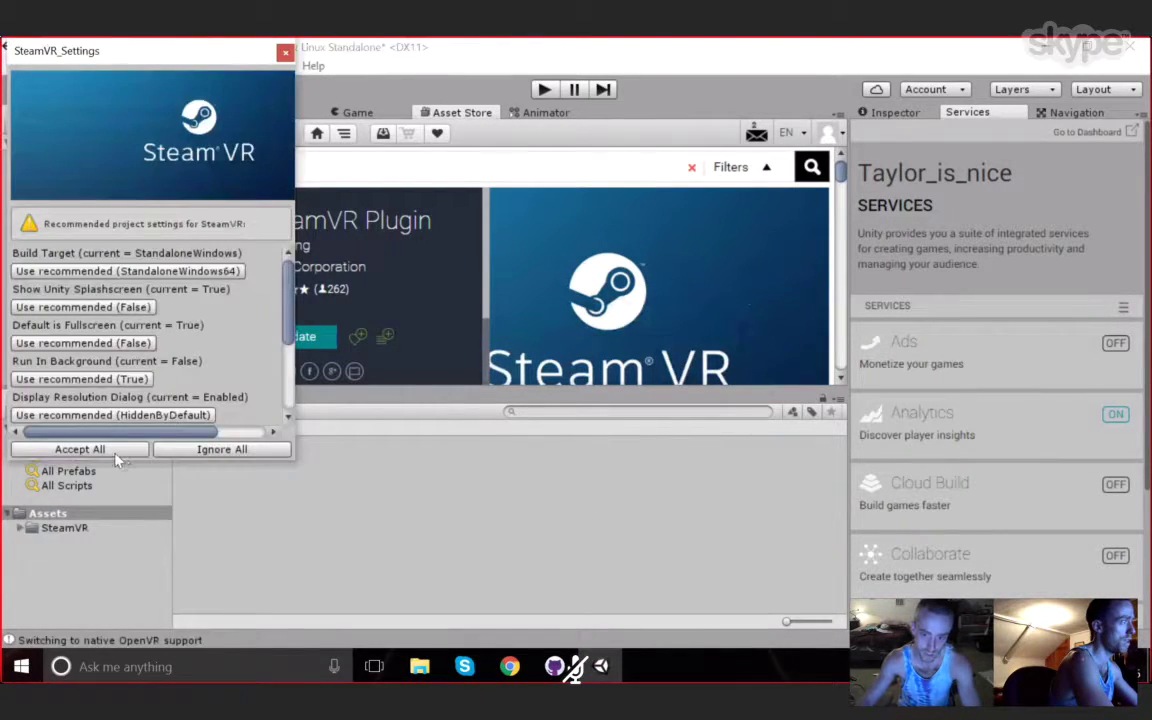
left_click(119, 456)
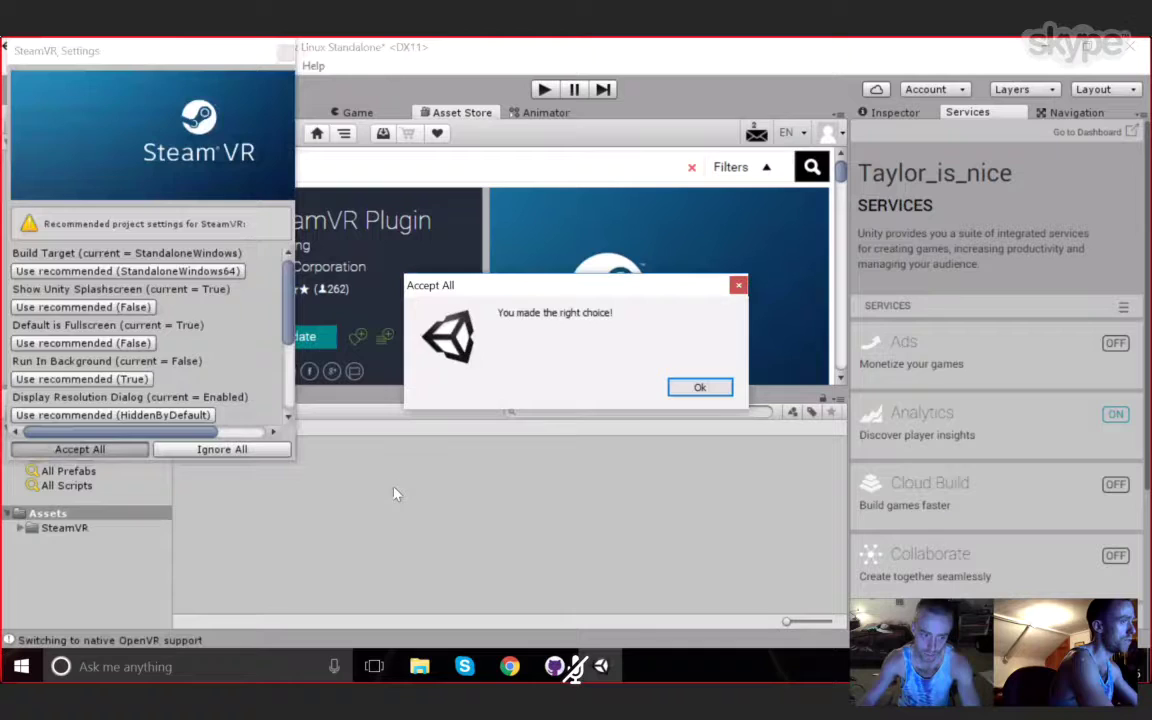
left_click(706, 389)
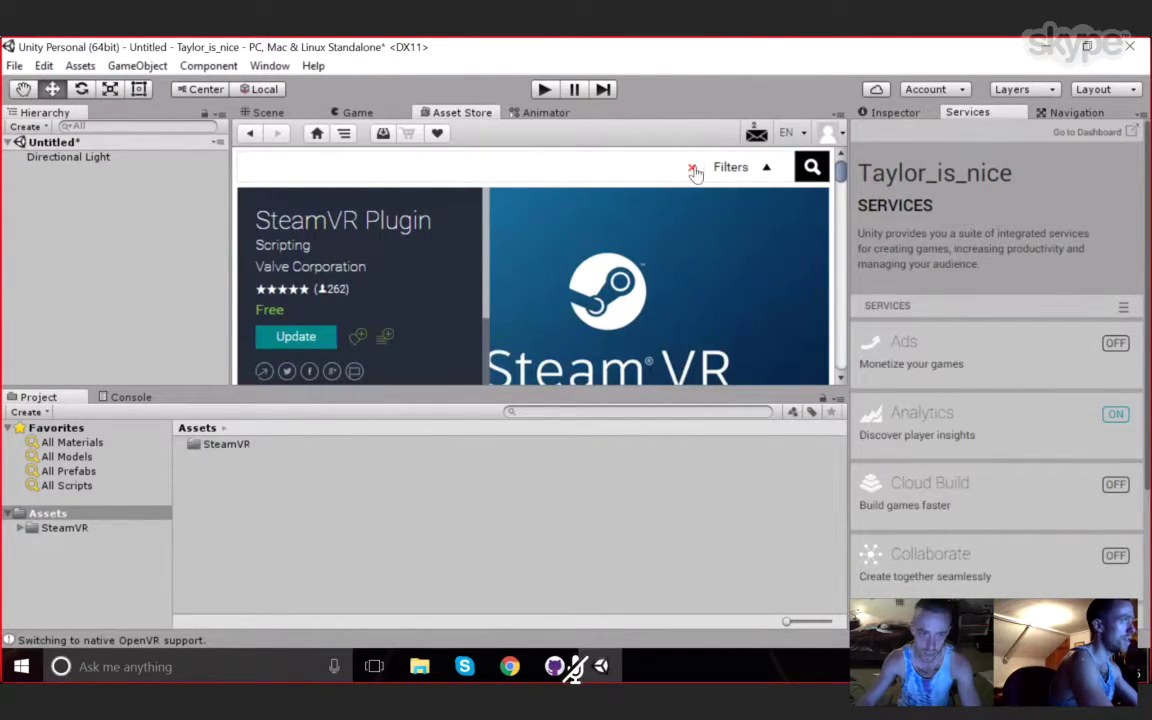
- Search the Asset Store for "probuilder" and import the complete ProBuilder Basic package into the project
left_click(416, 164)
type("p")
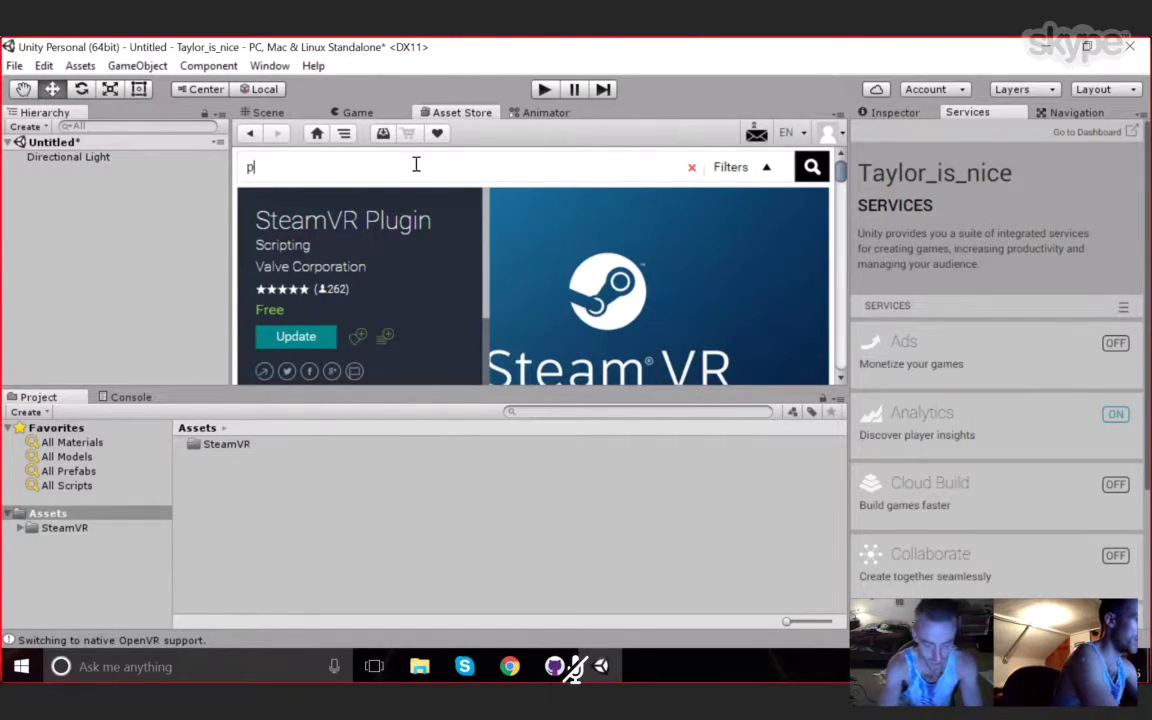
type("robuilder")
key("Return")
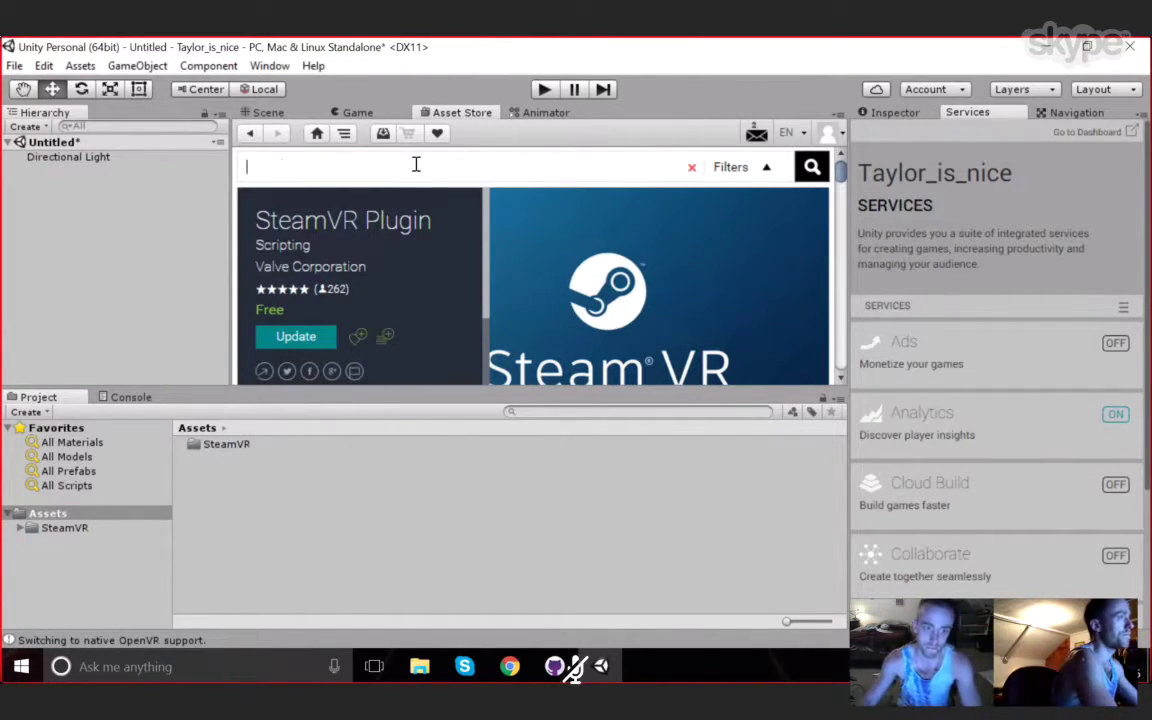
scroll(467, 240, "down", 6)
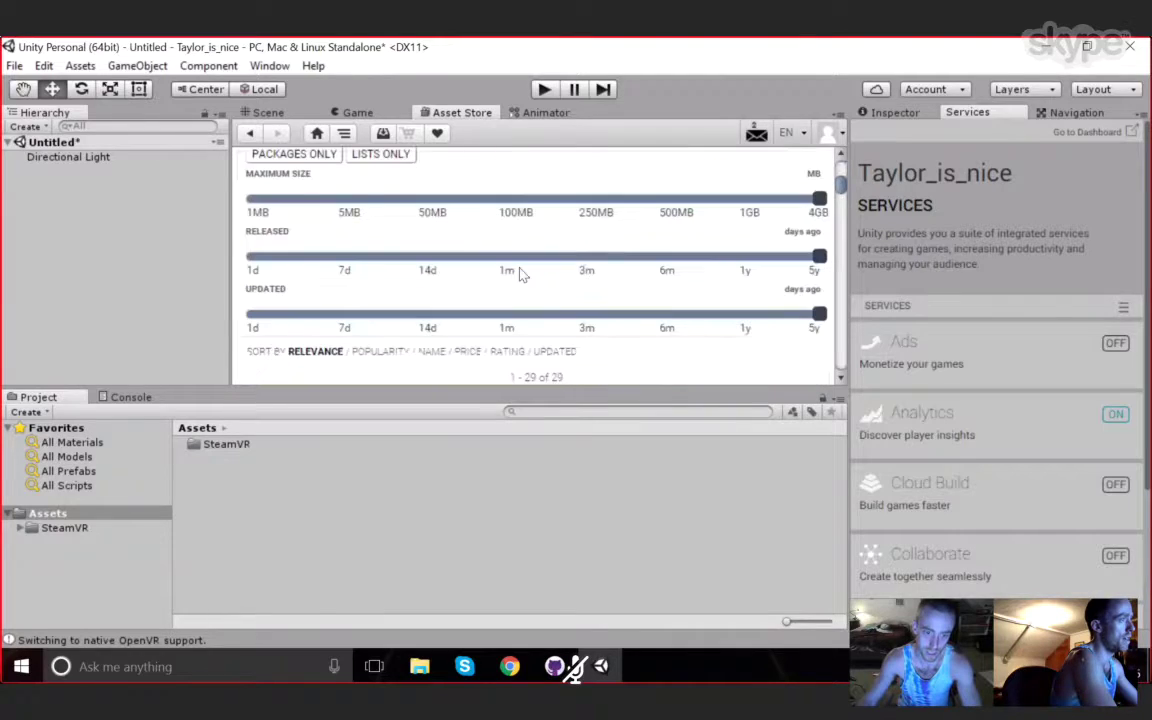
left_click(360, 313)
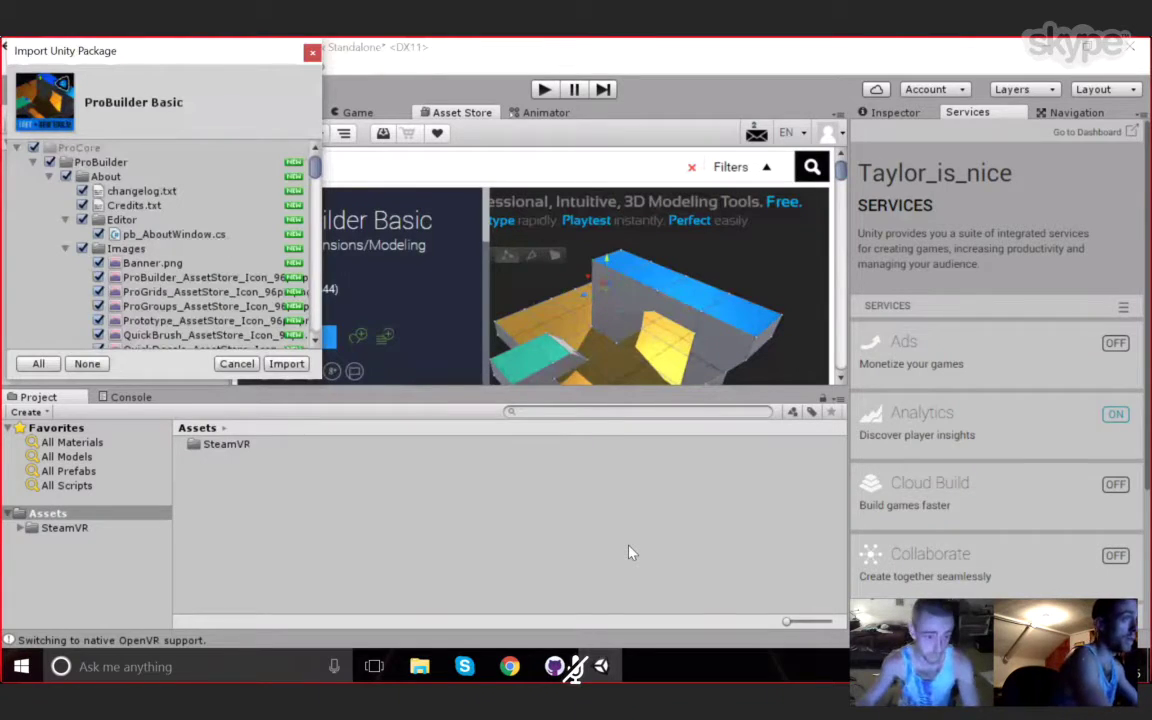
left_click(294, 368)
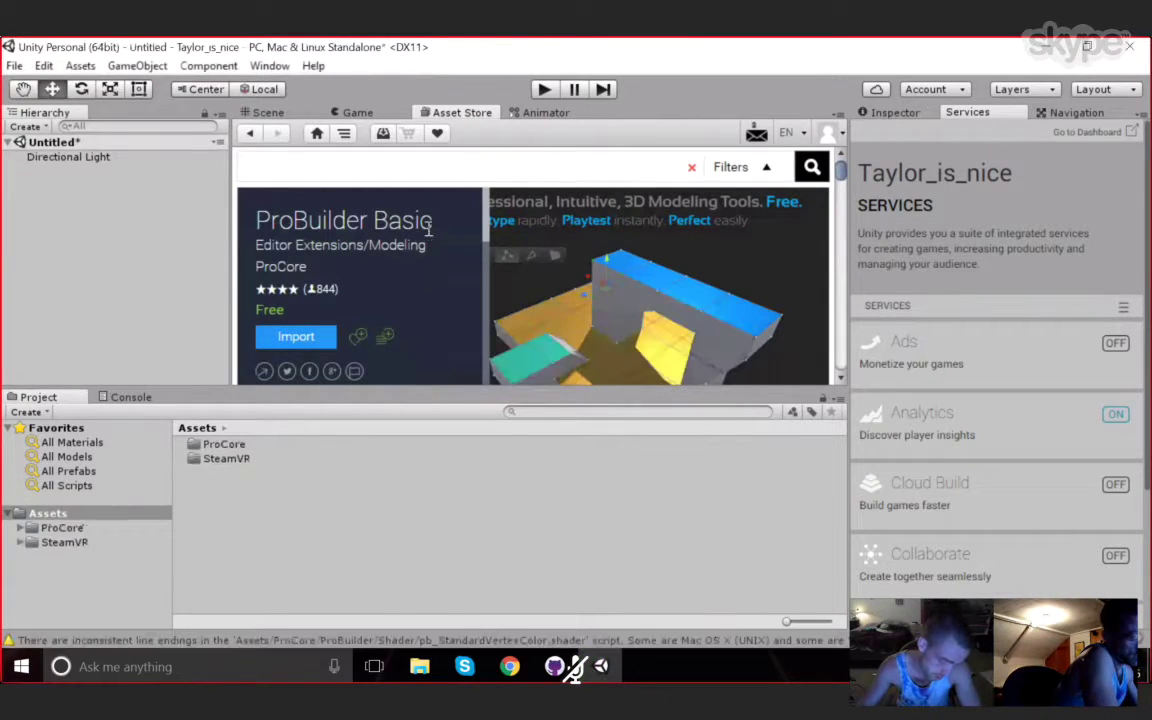
- Search the Asset Store for "thelab" and open The Lab Renderer from the TheLab list
left_click(423, 170)
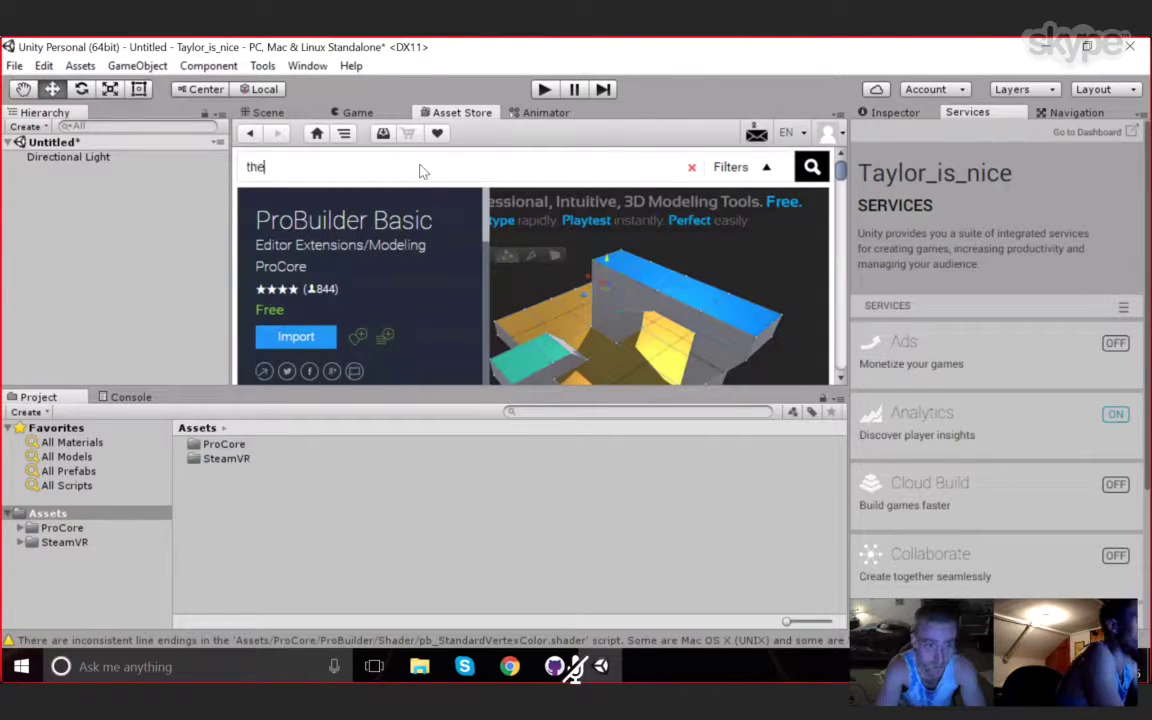
key("Return")
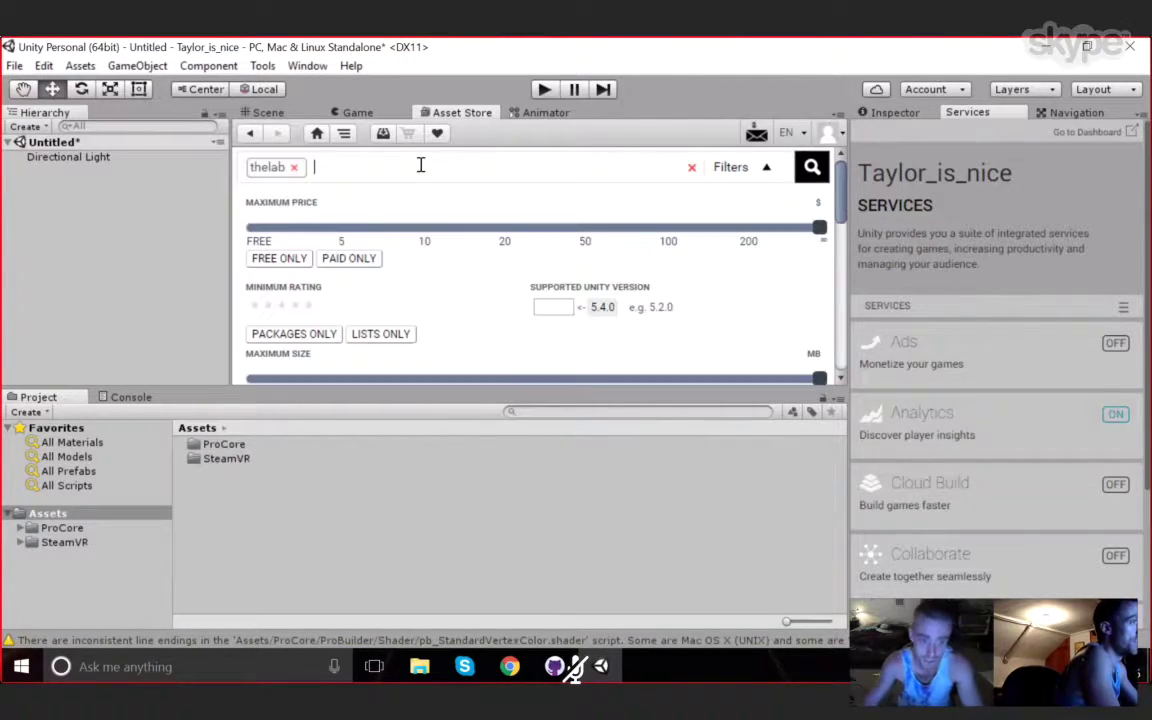
scroll(426, 271, "down", 2)
scroll(430, 270, "down", 4)
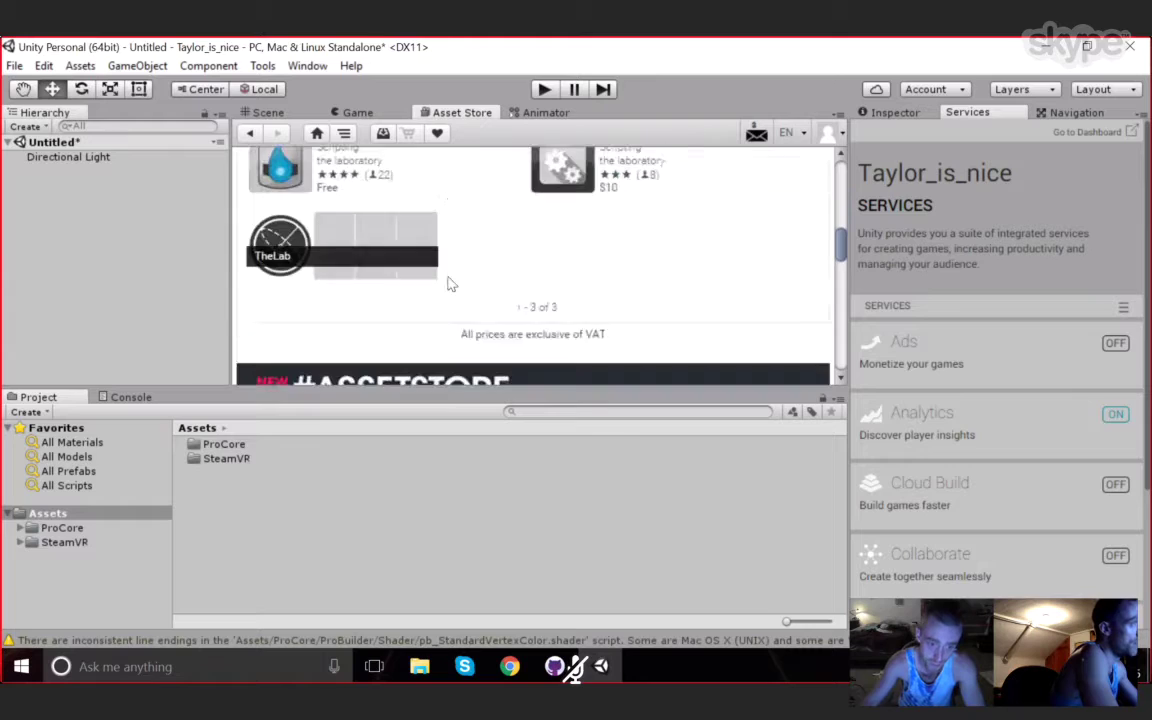
left_click(285, 343)
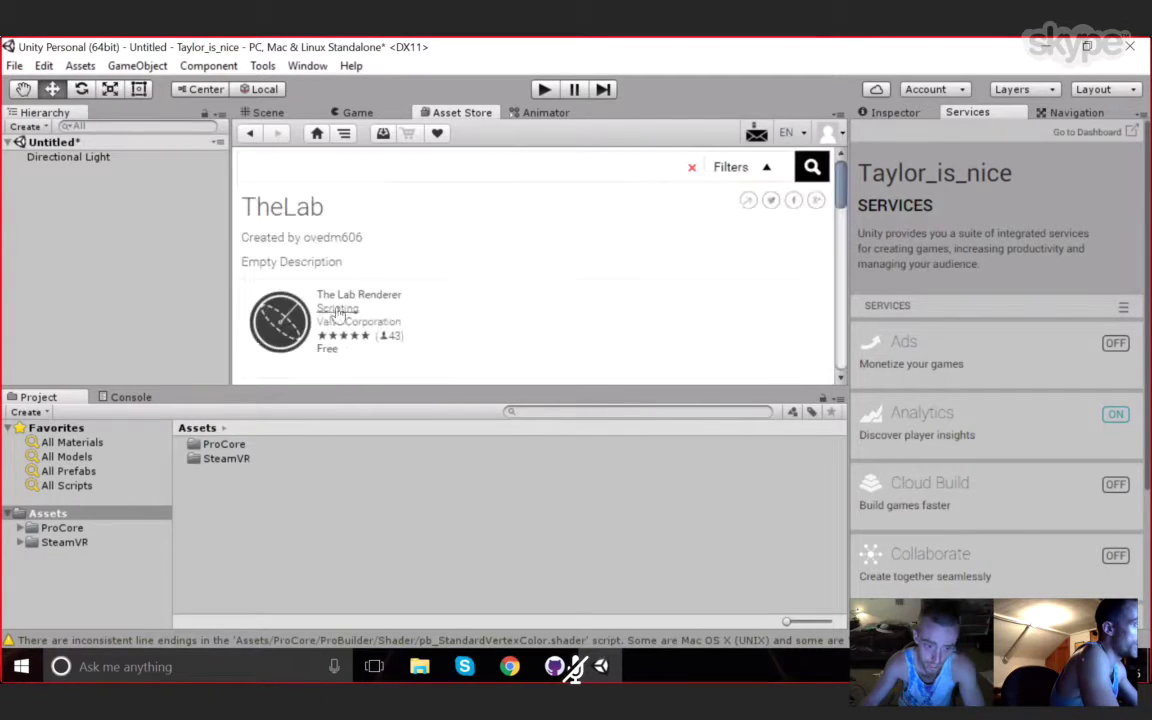
left_click(352, 296)
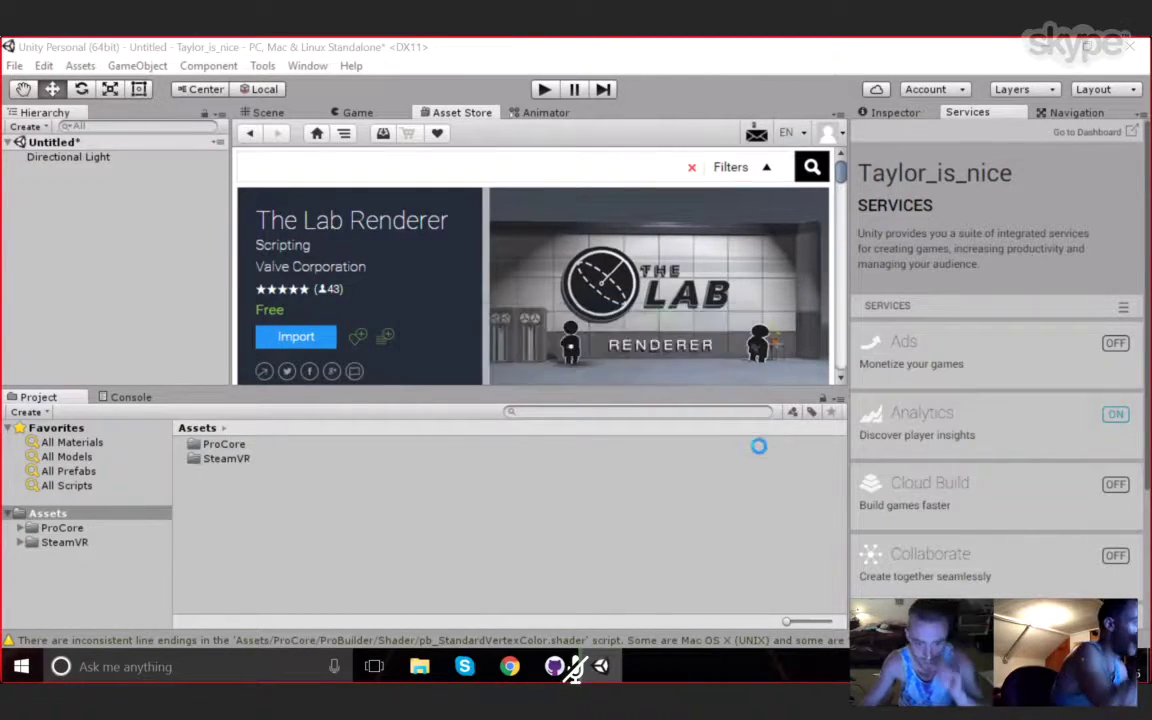
- Import The Lab Renderer package and accept all of its recommended project settings
left_click(286, 363)
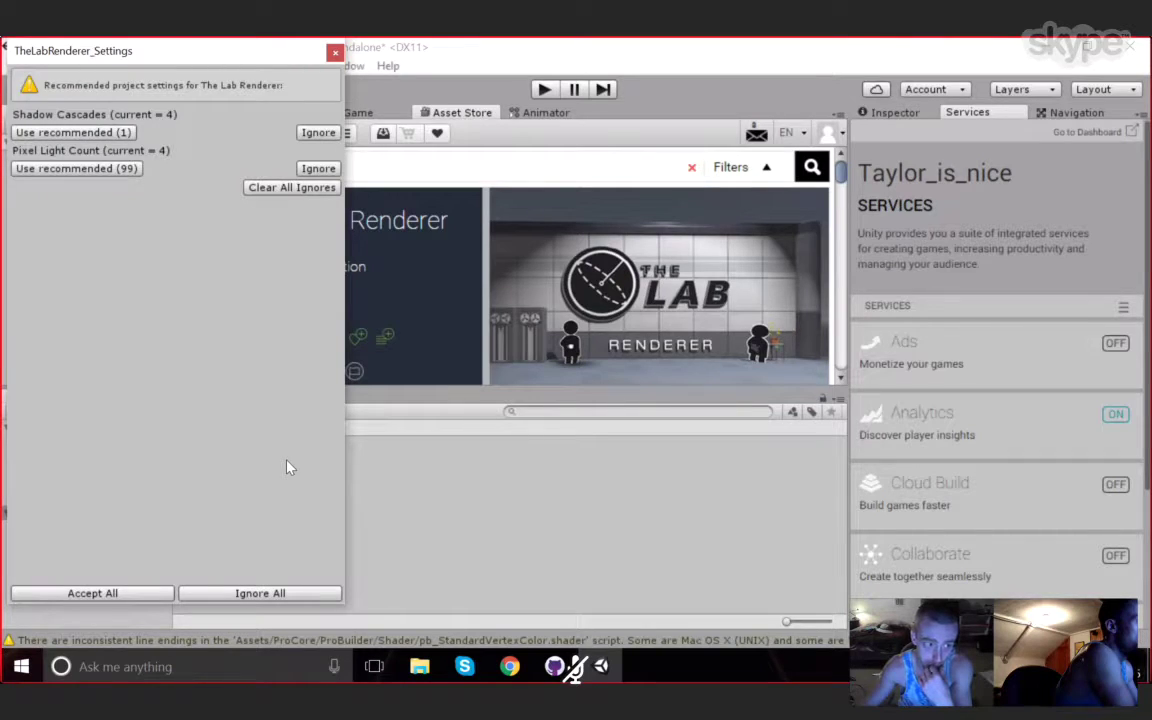
left_click(130, 594)
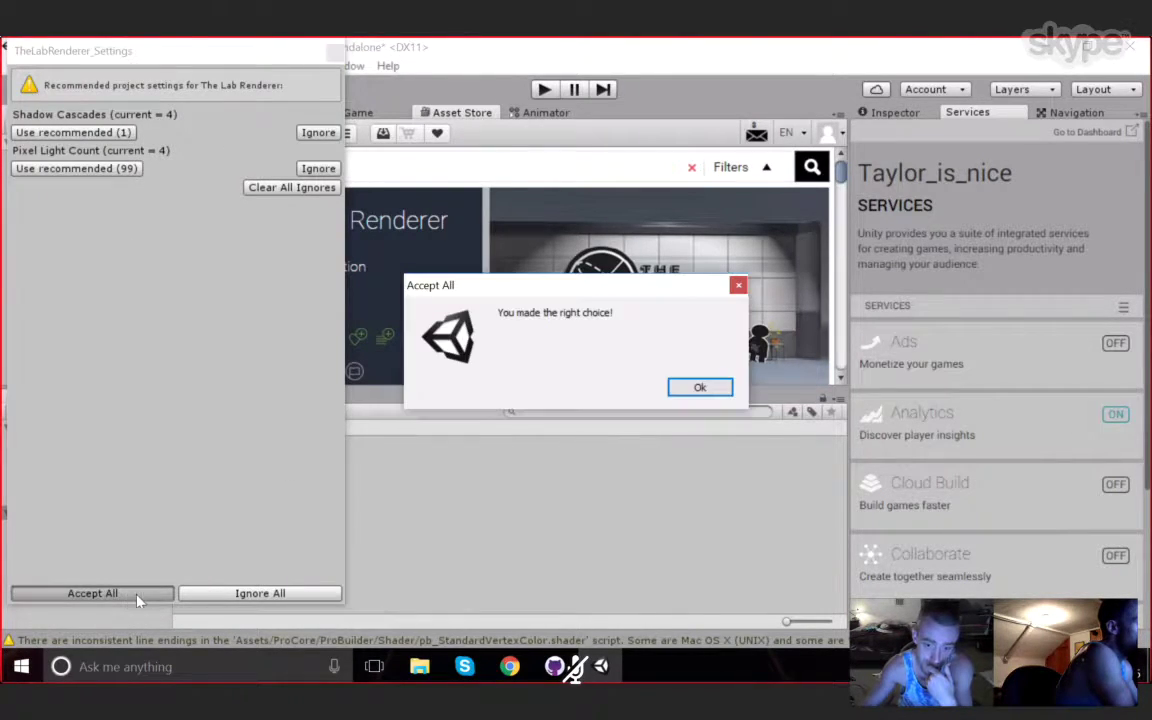
left_click(700, 389)
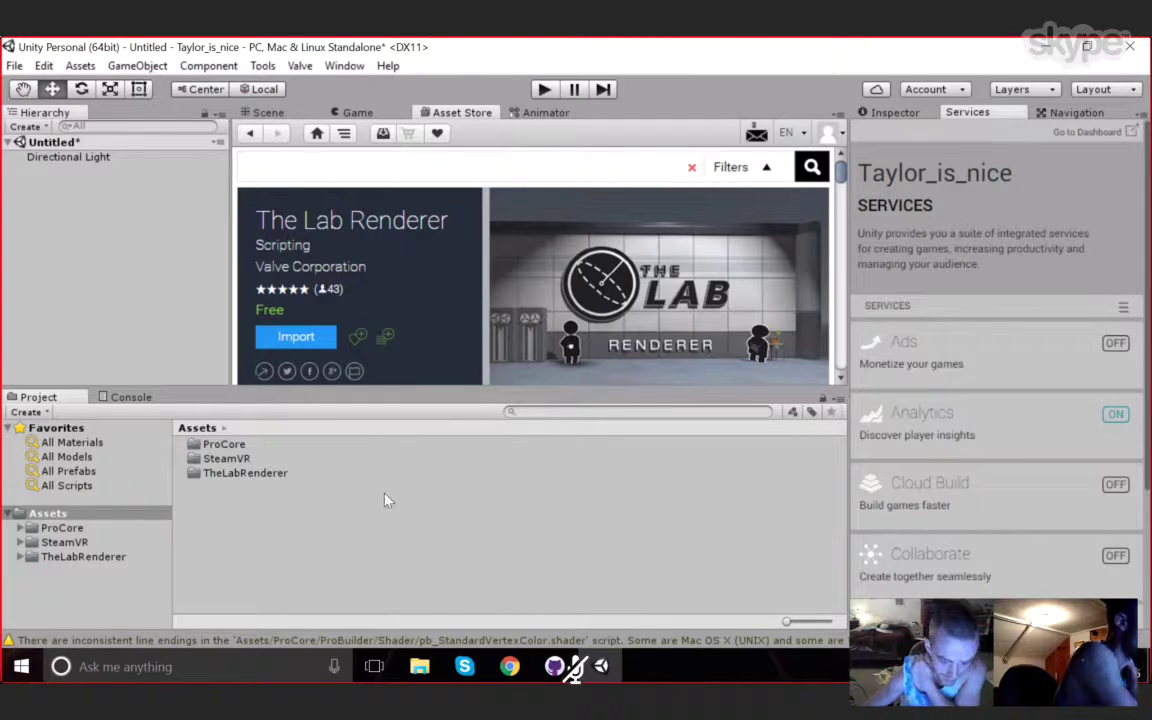
- Switch to Chrome and examine the Vive-Teleporter repository page on GitHub, including its setup instructions and clone or download options
mouse_move(512, 666)
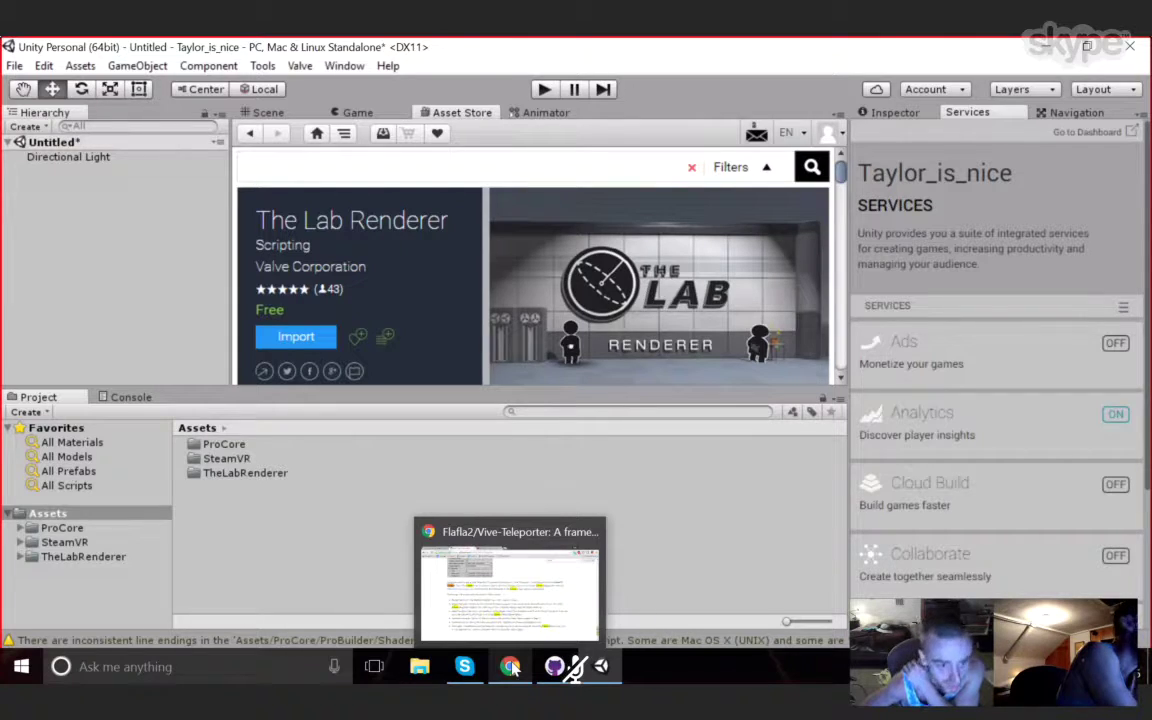
left_click(512, 666)
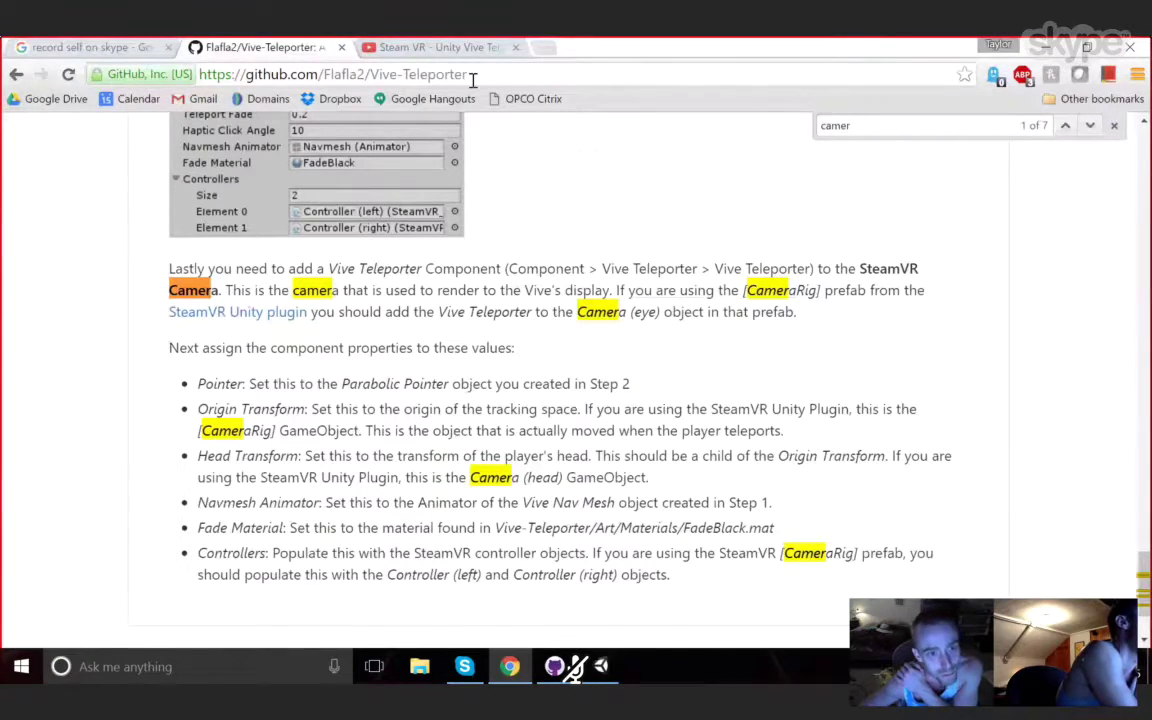
left_click_drag(468, 74, 258, 74)
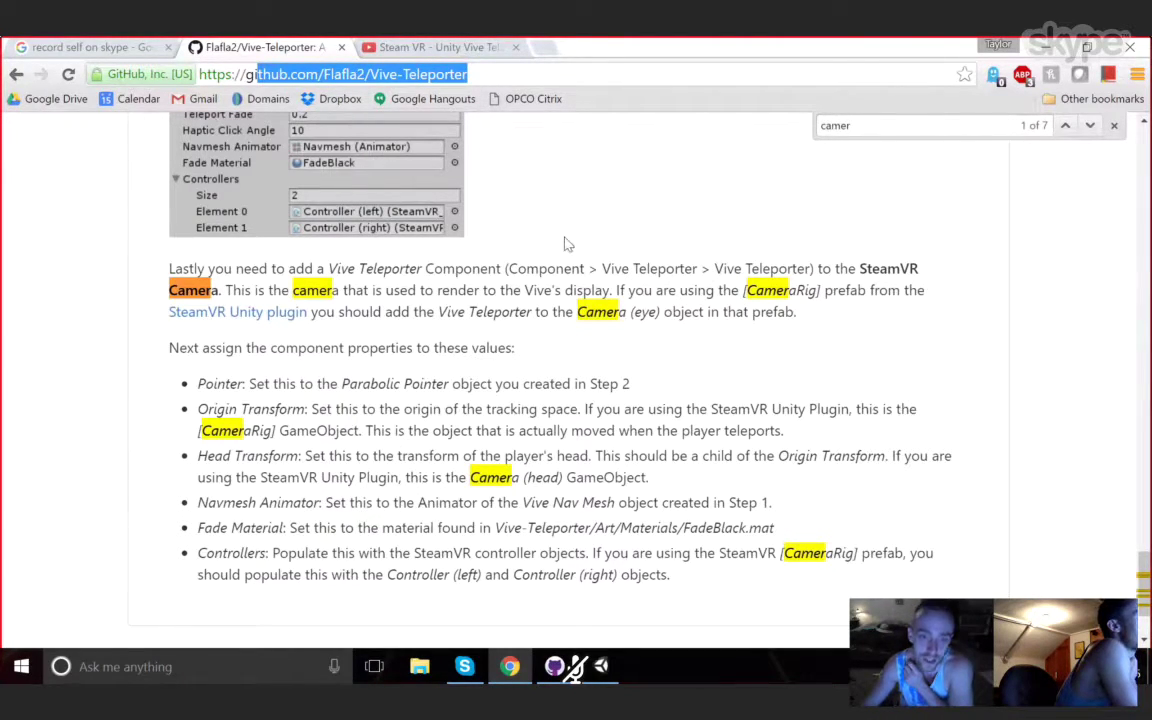
scroll(712, 342, "up", 1)
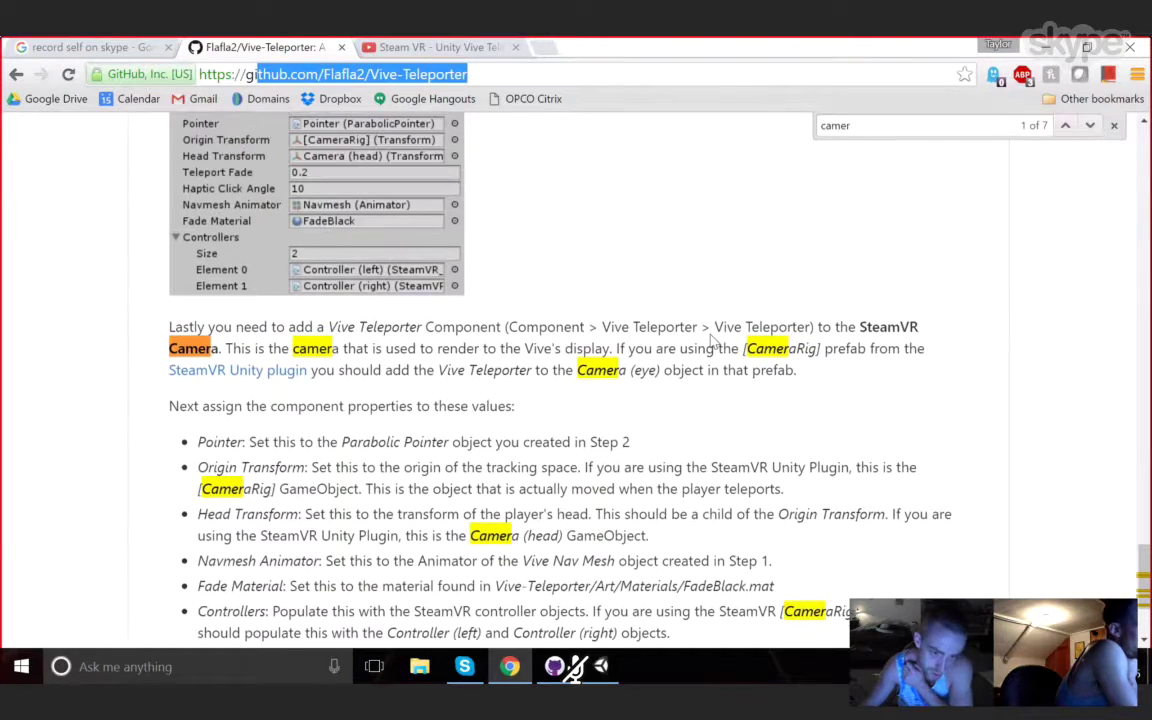
scroll(712, 342, "up", 5)
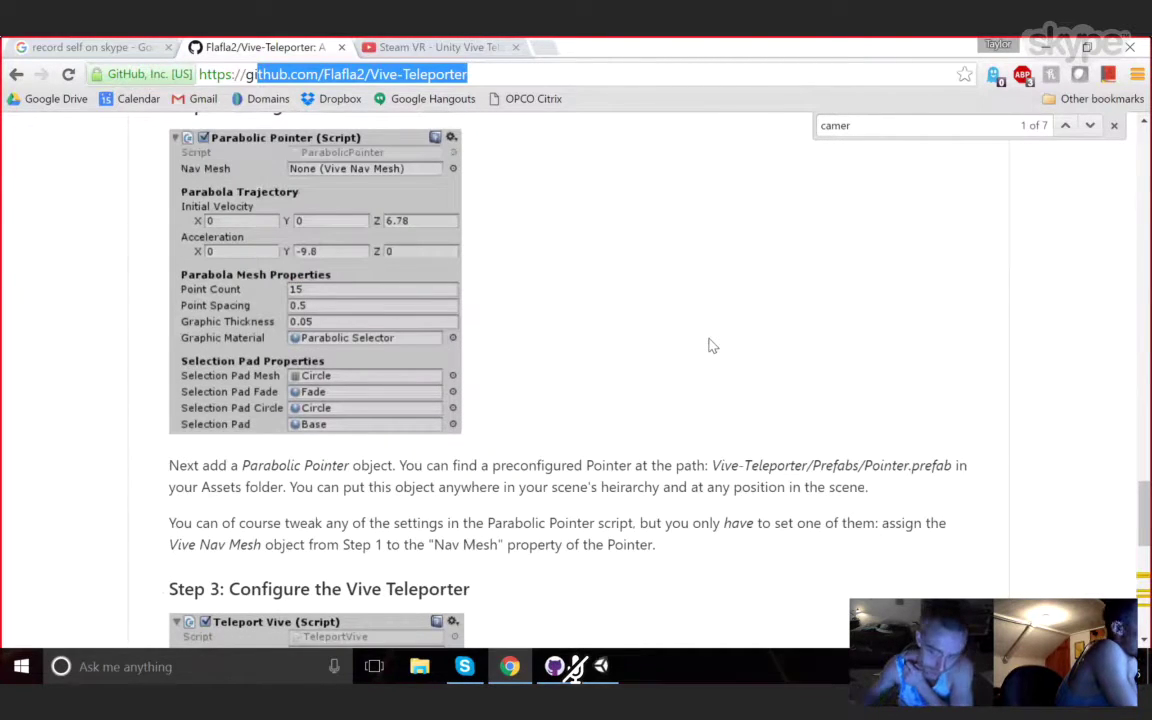
scroll(712, 342, "up", 4)
scroll(707, 337, "up", 5)
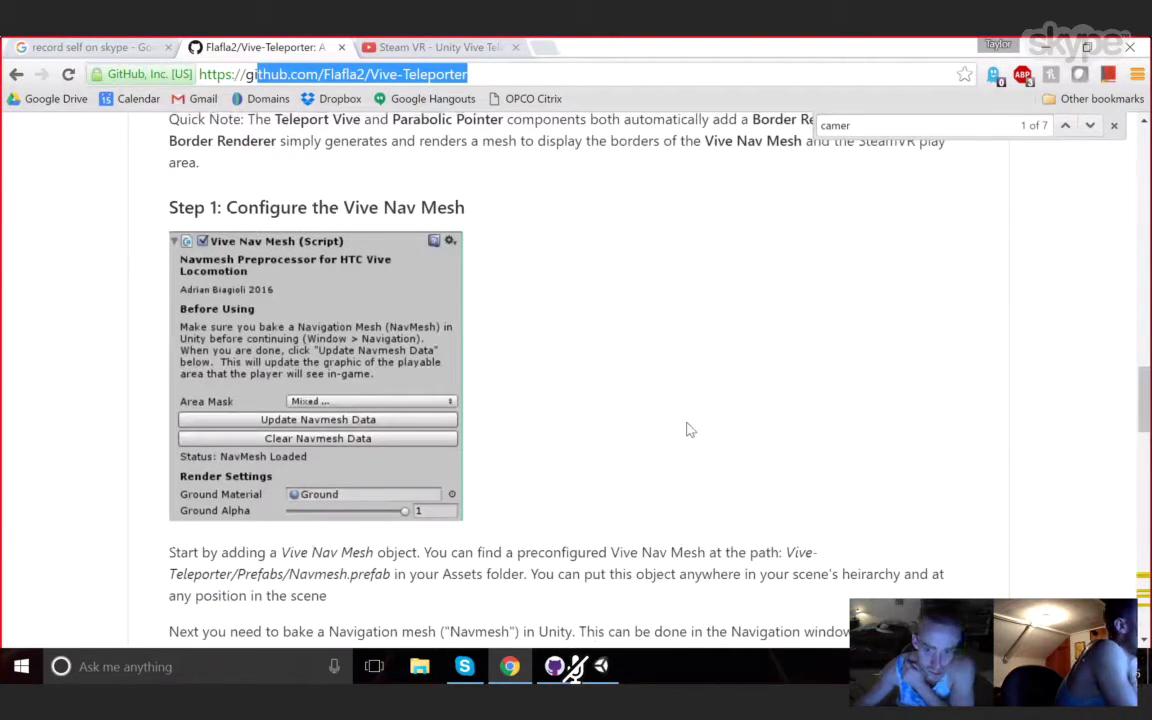
scroll(689, 430, "up", 5)
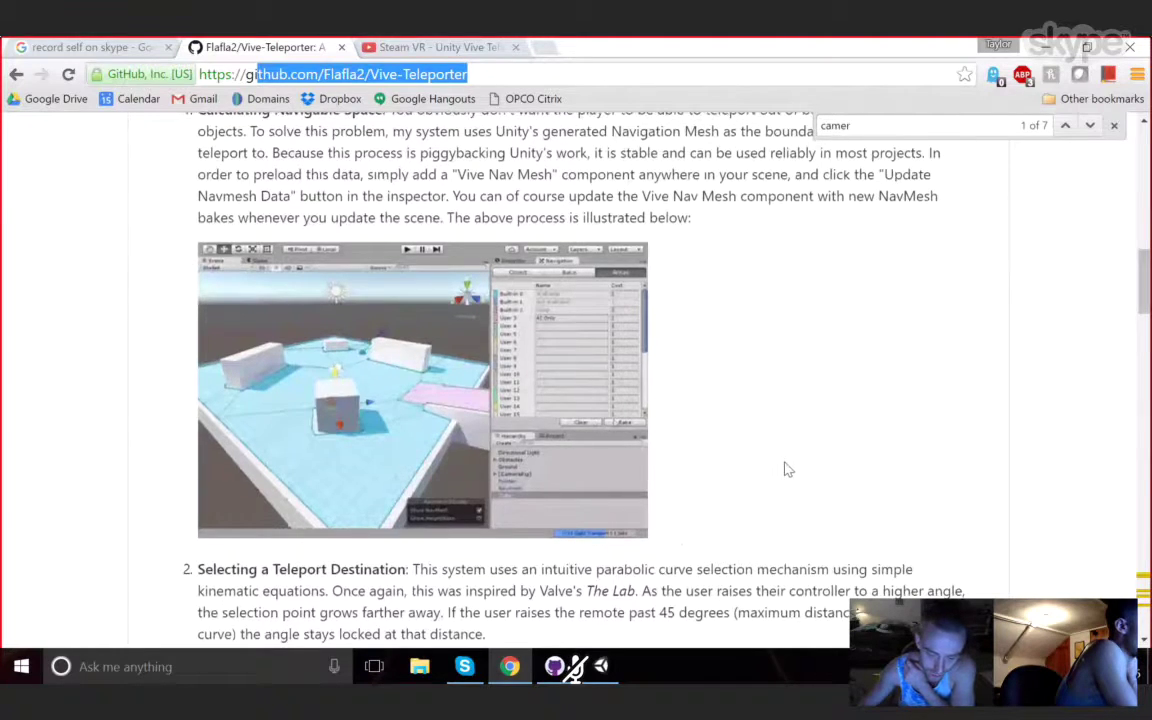
scroll(770, 490, "up", 2)
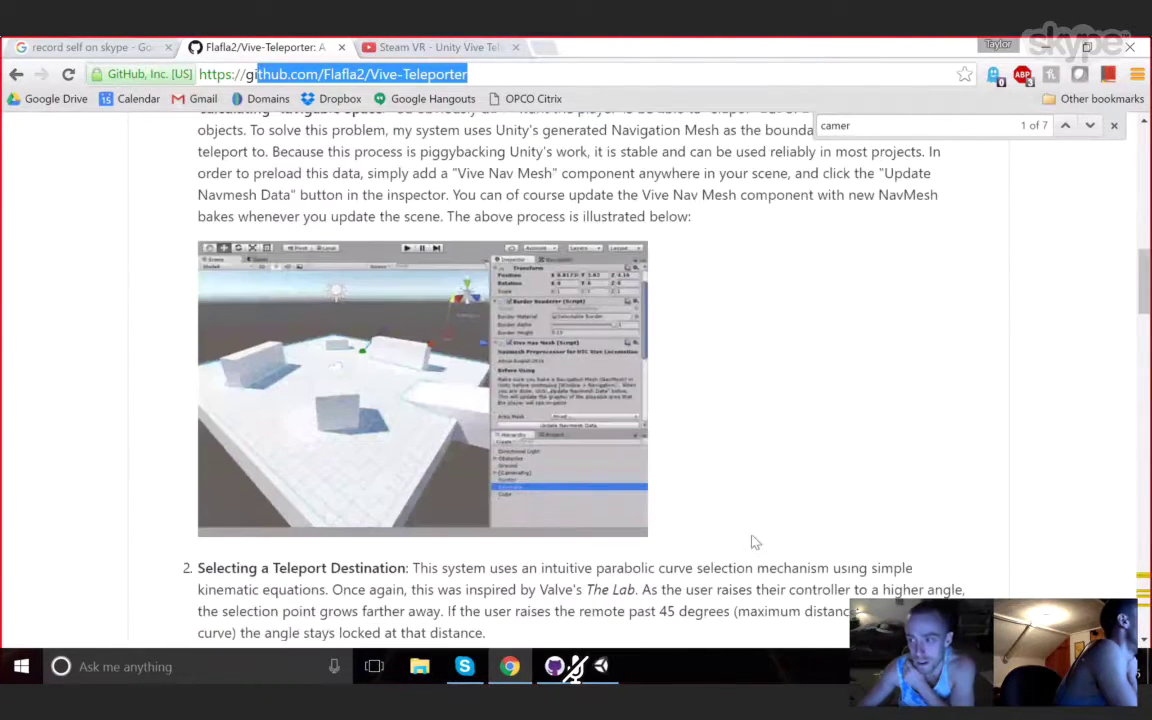
scroll(1008, 393, "up", 10)
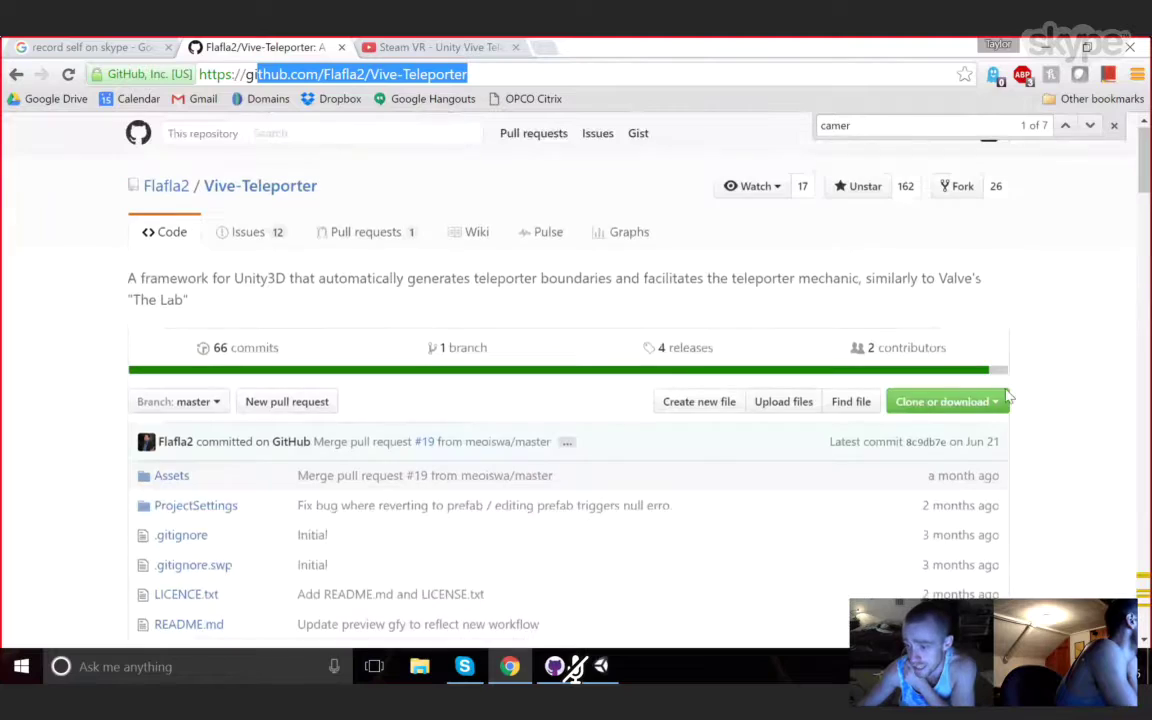
left_click(987, 410)
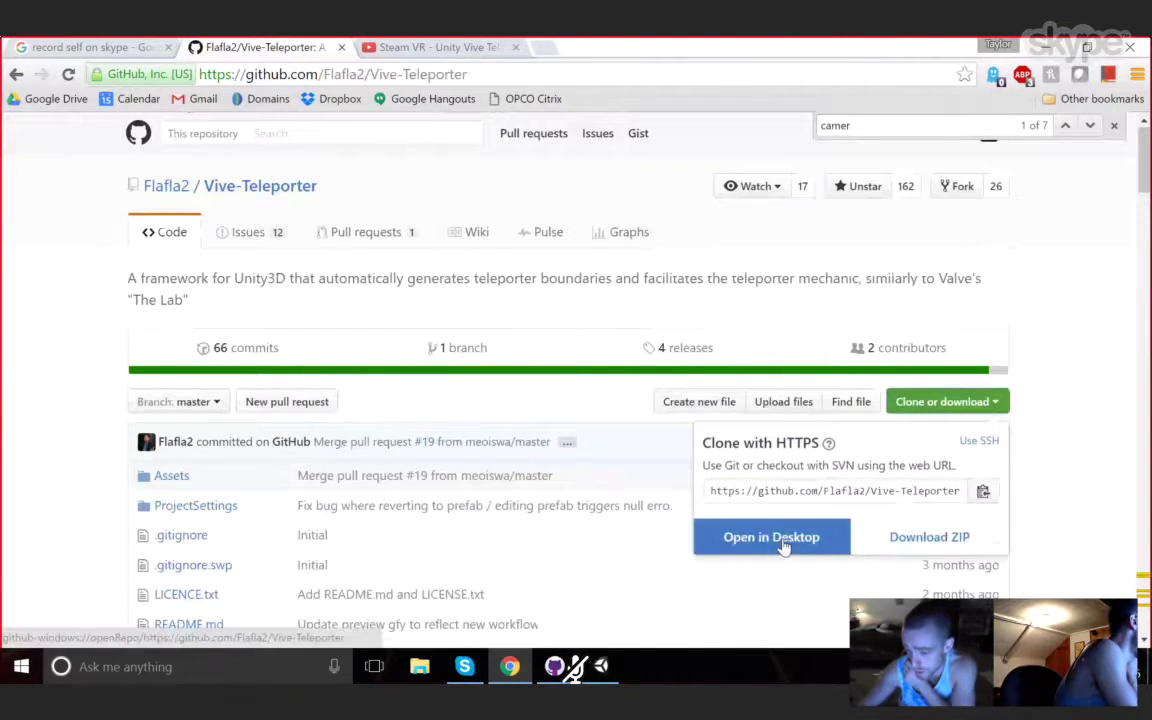
left_click(1093, 465)
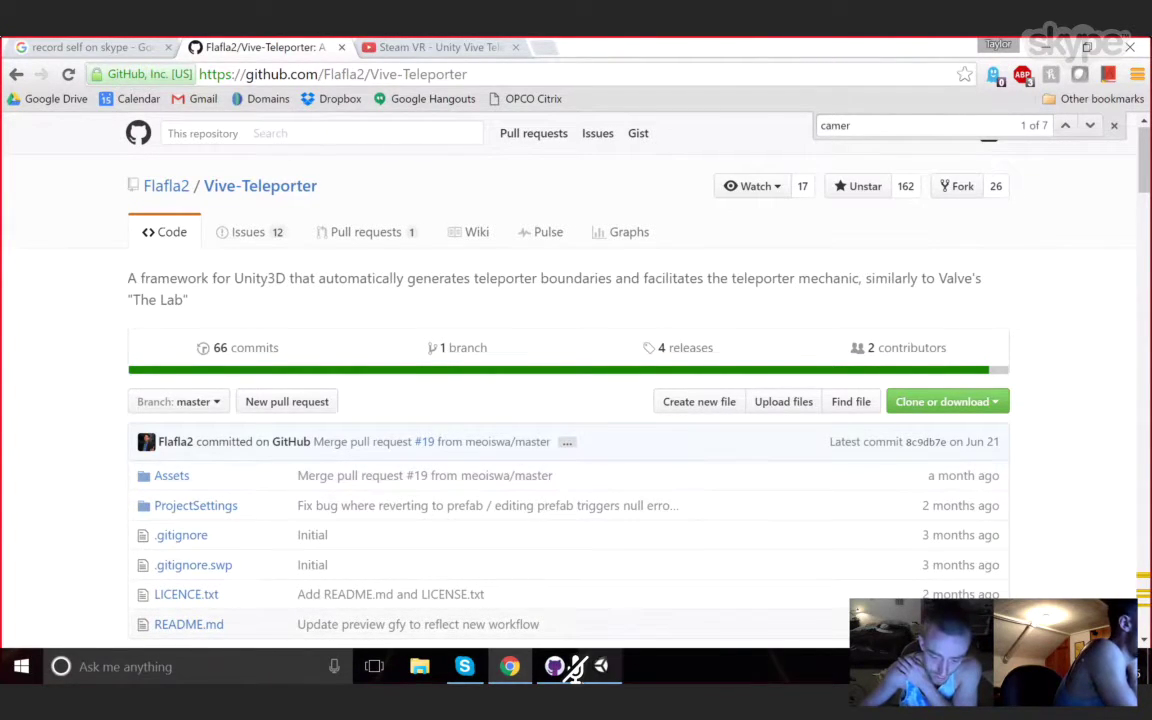
- Switch to GitHub Desktop and view the commit history of the local Vive-Teleporter repository
left_click(570, 672)
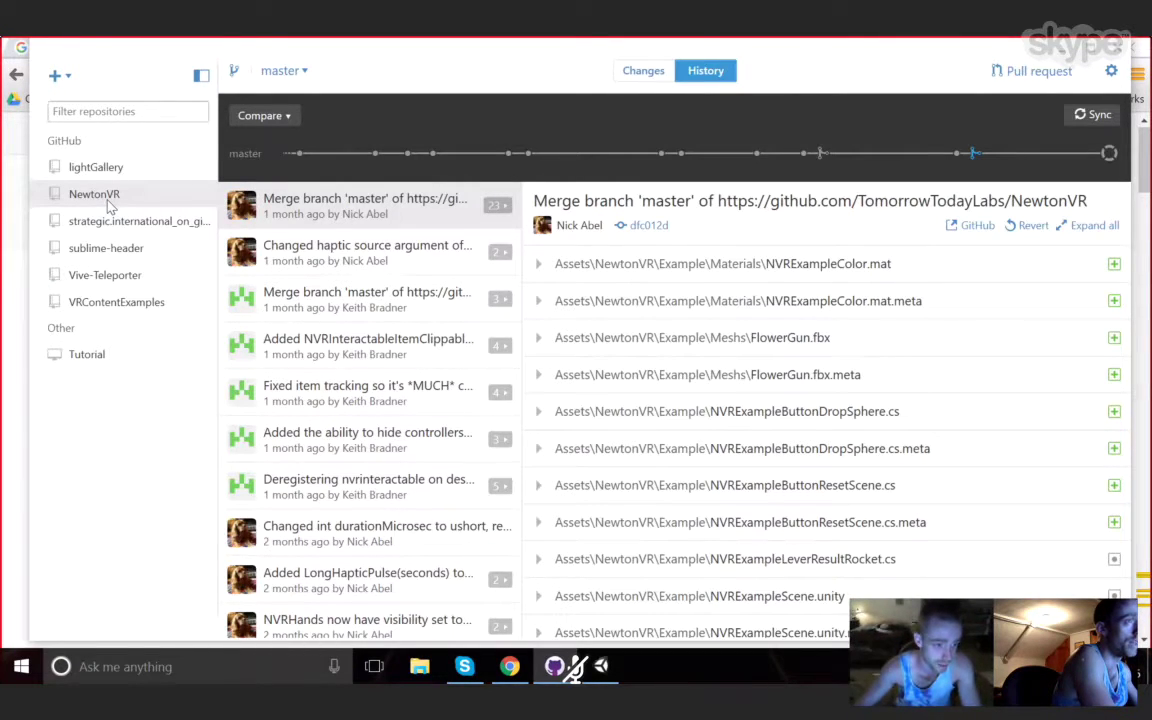
left_click(135, 281)
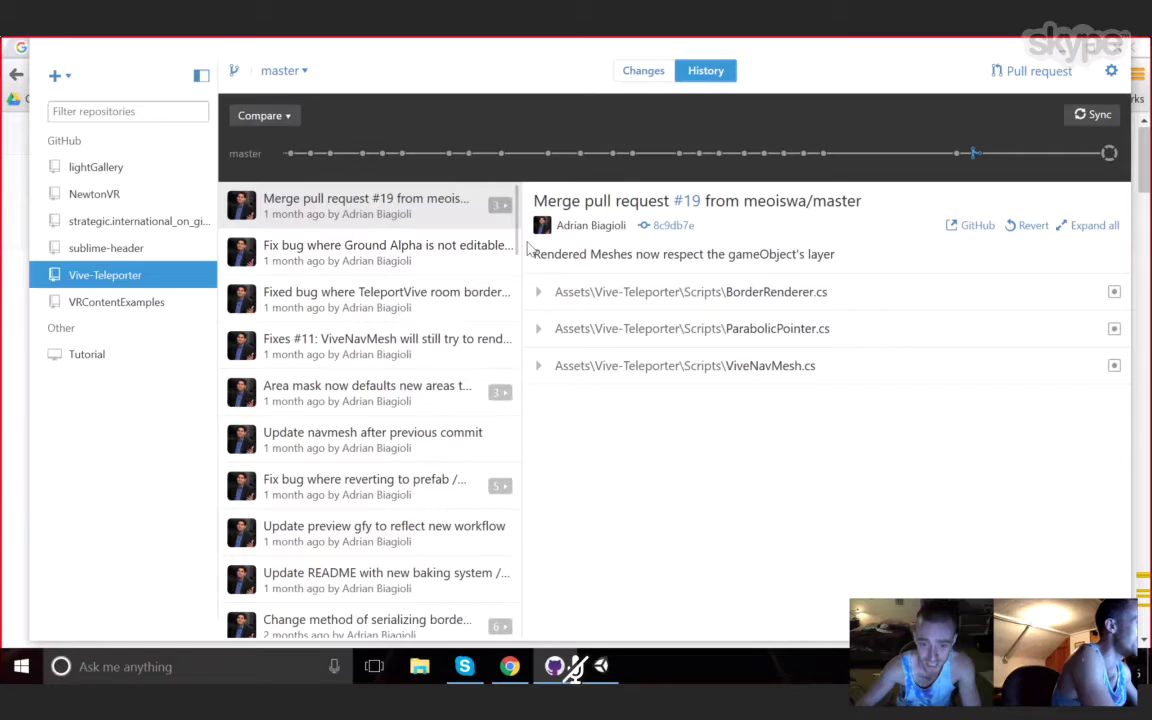
scroll(517, 252, "down", 1)
scroll(517, 252, "up", 1)
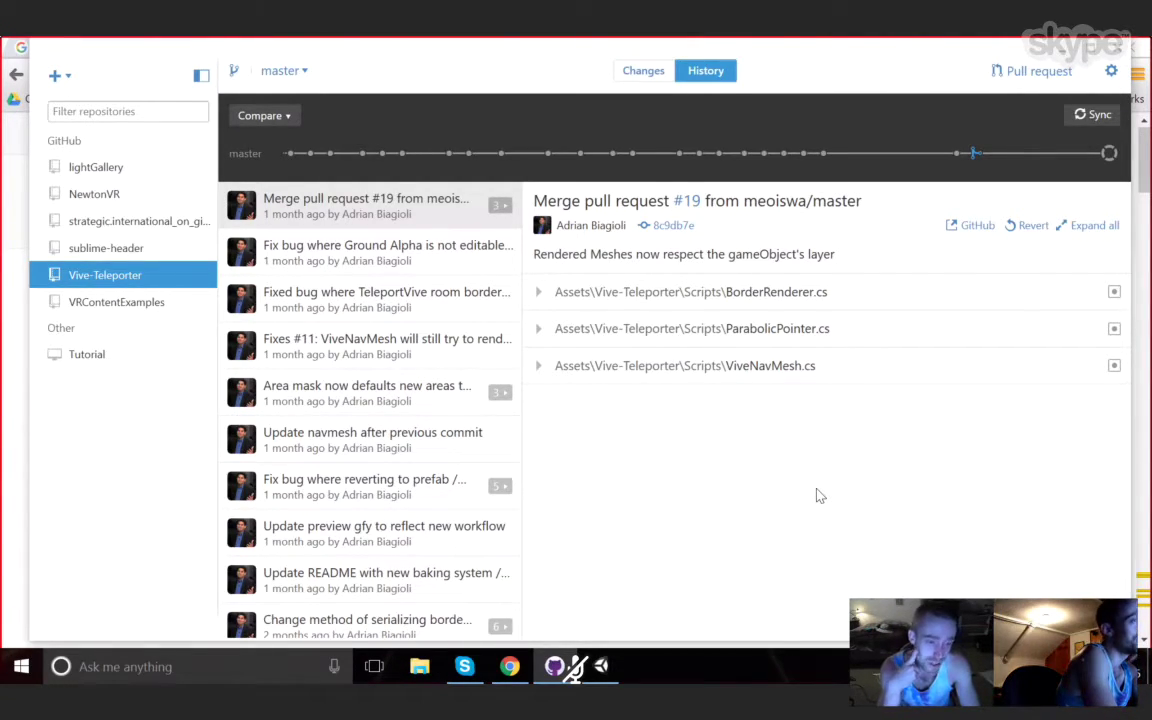
left_click(1060, 60)
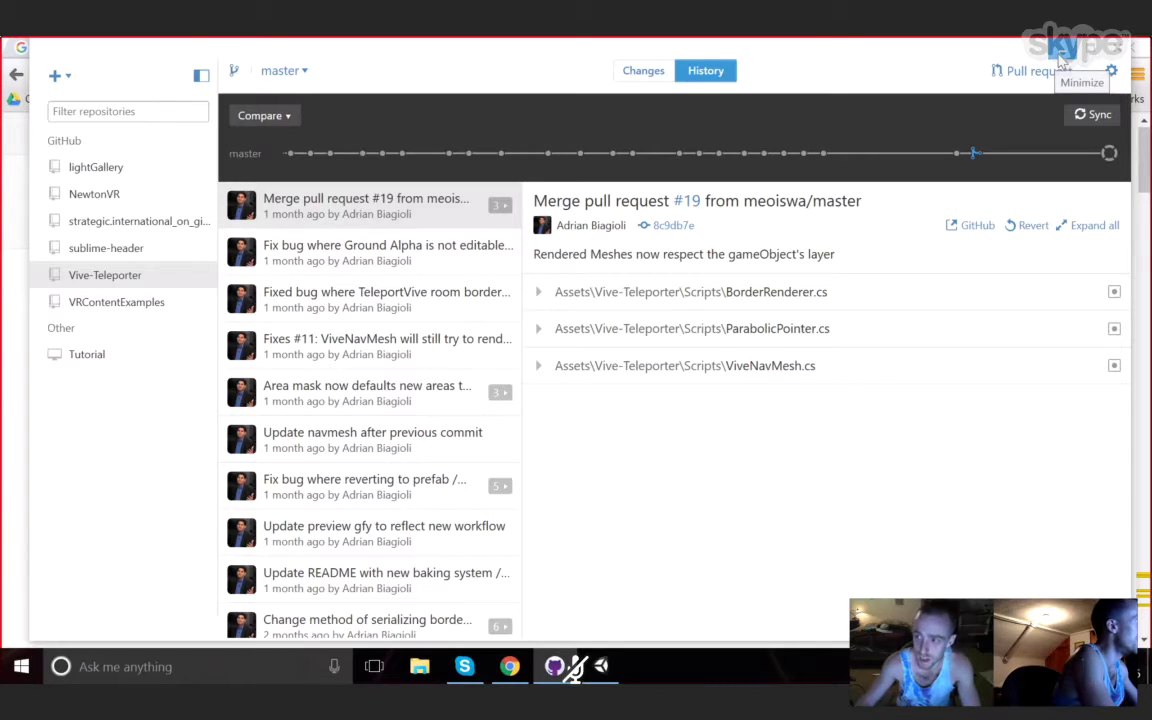
left_click(1060, 58)
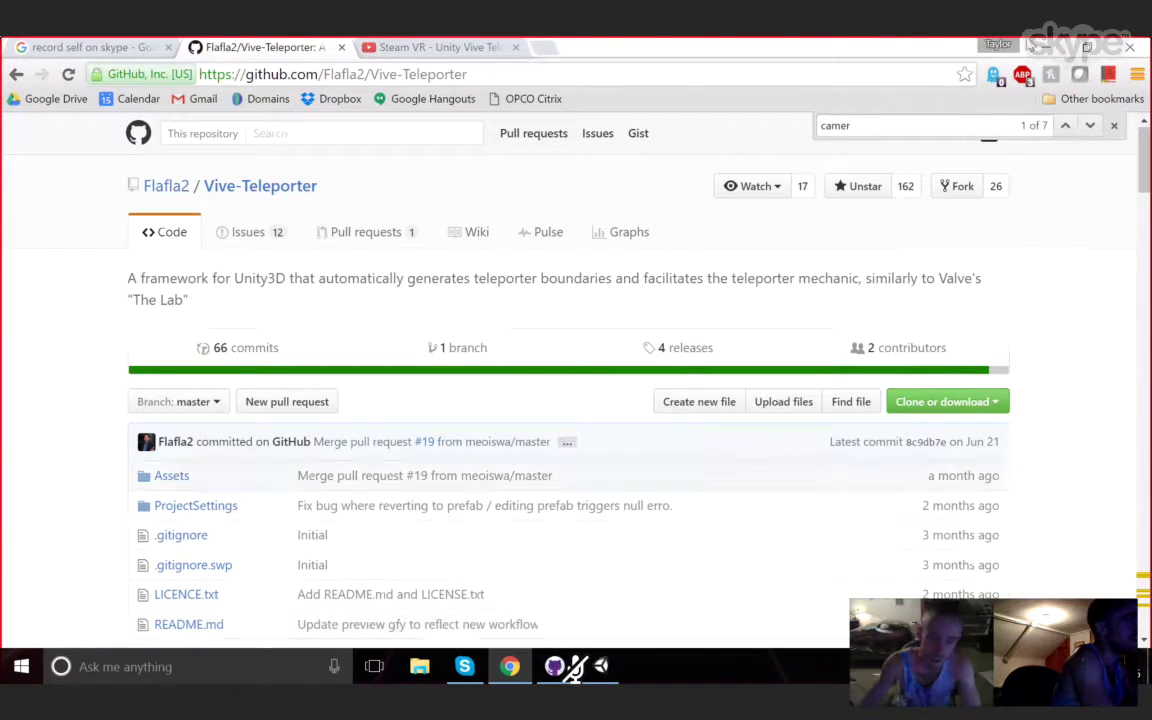
- Switch to File Explorer and browse to the Assets folder of the Vive-Teleporter repository under Documents\GitHub
left_click(1047, 50)
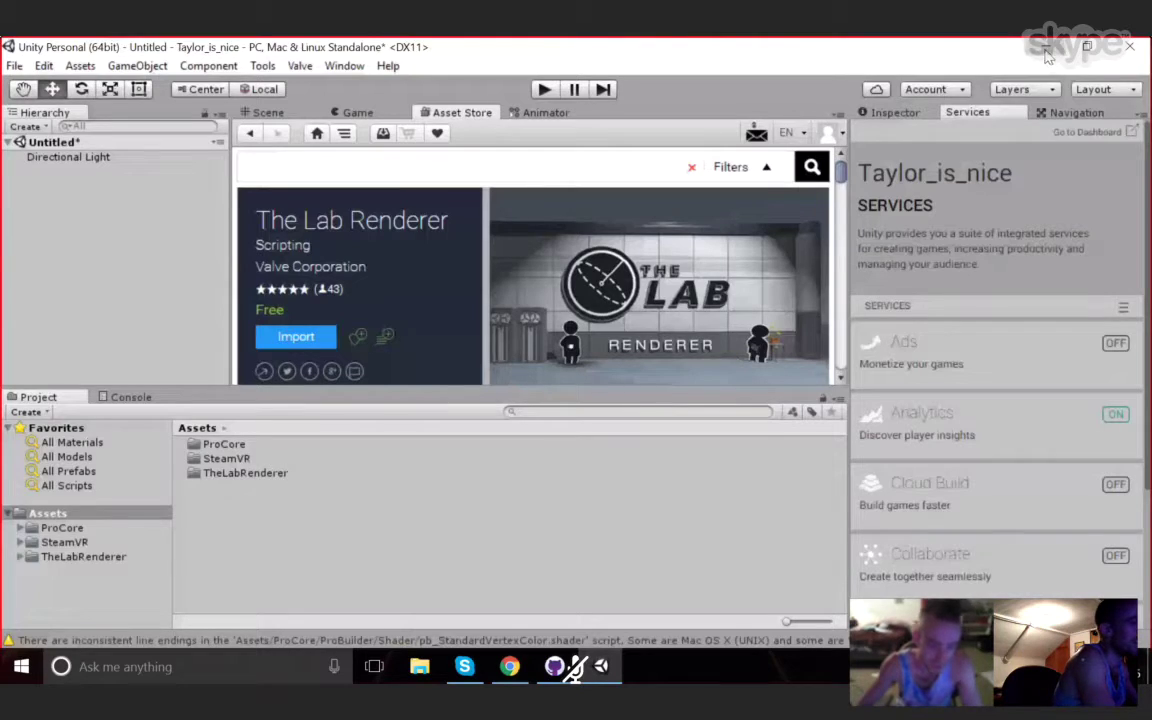
left_click(1045, 50)
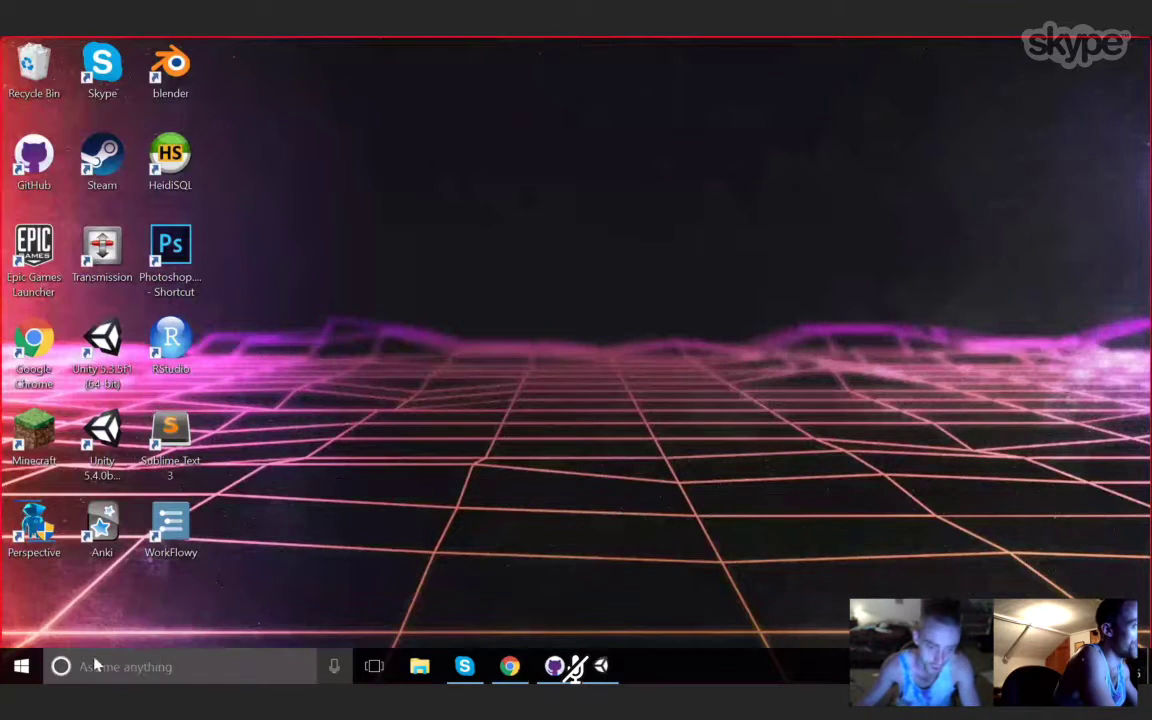
left_click(425, 667)
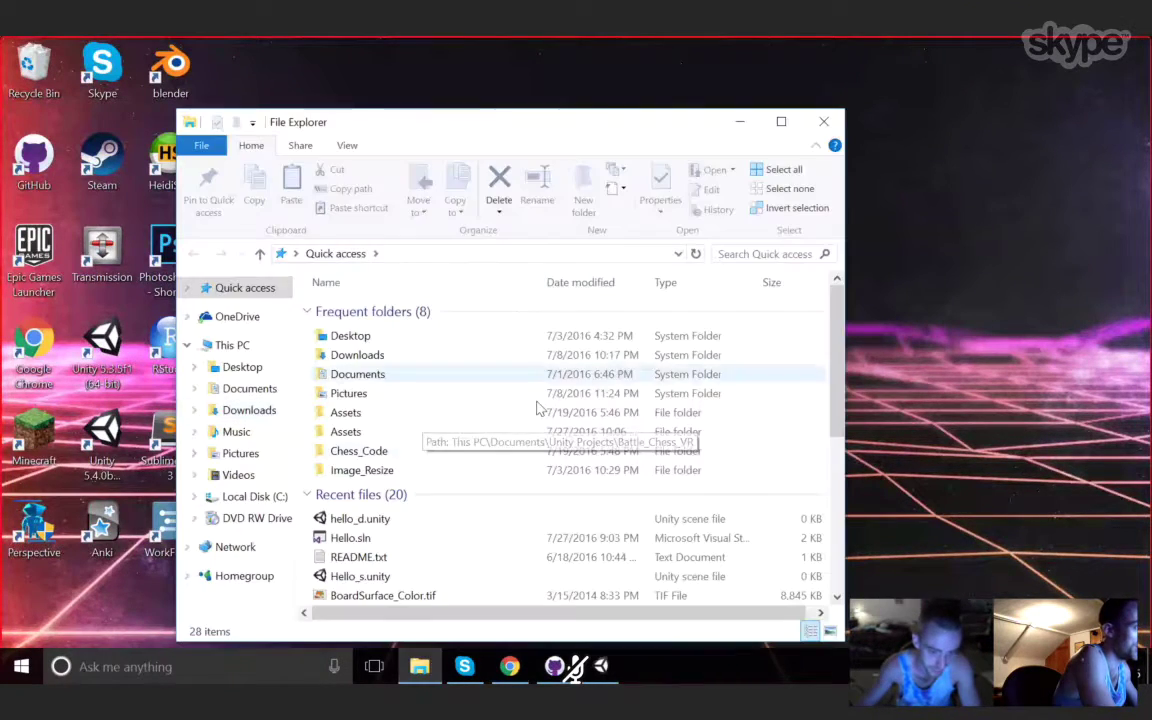
left_click(370, 376)
double_click(371, 380)
double_click(360, 441)
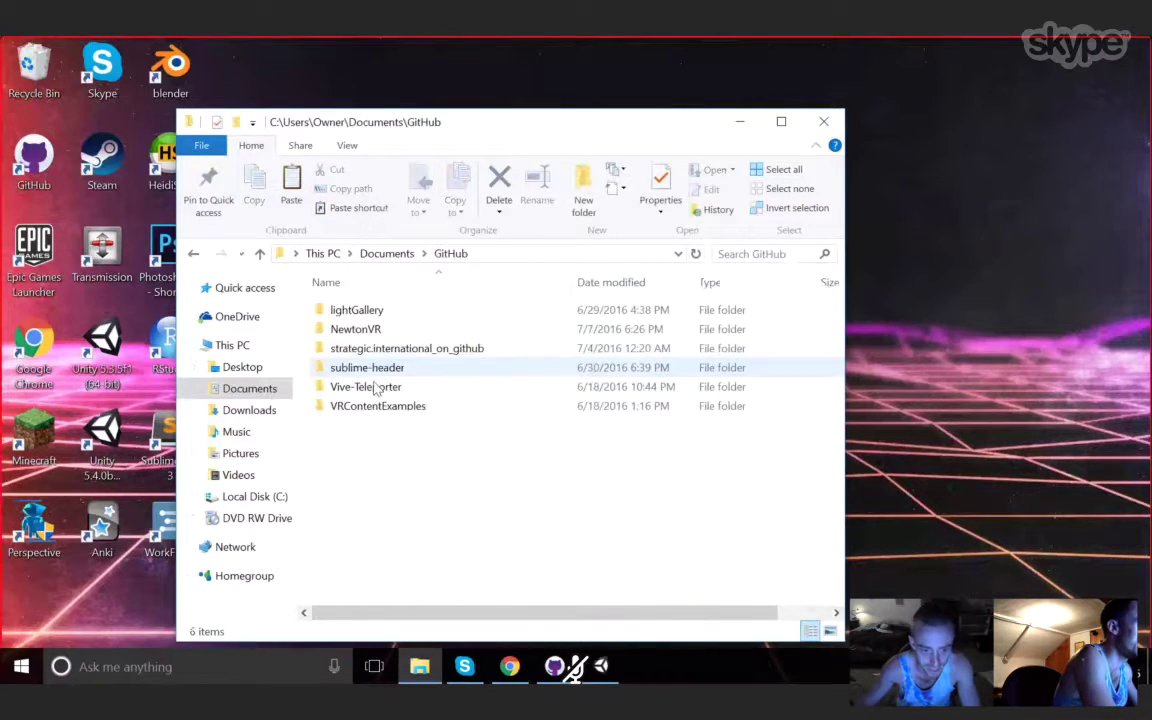
double_click(367, 387)
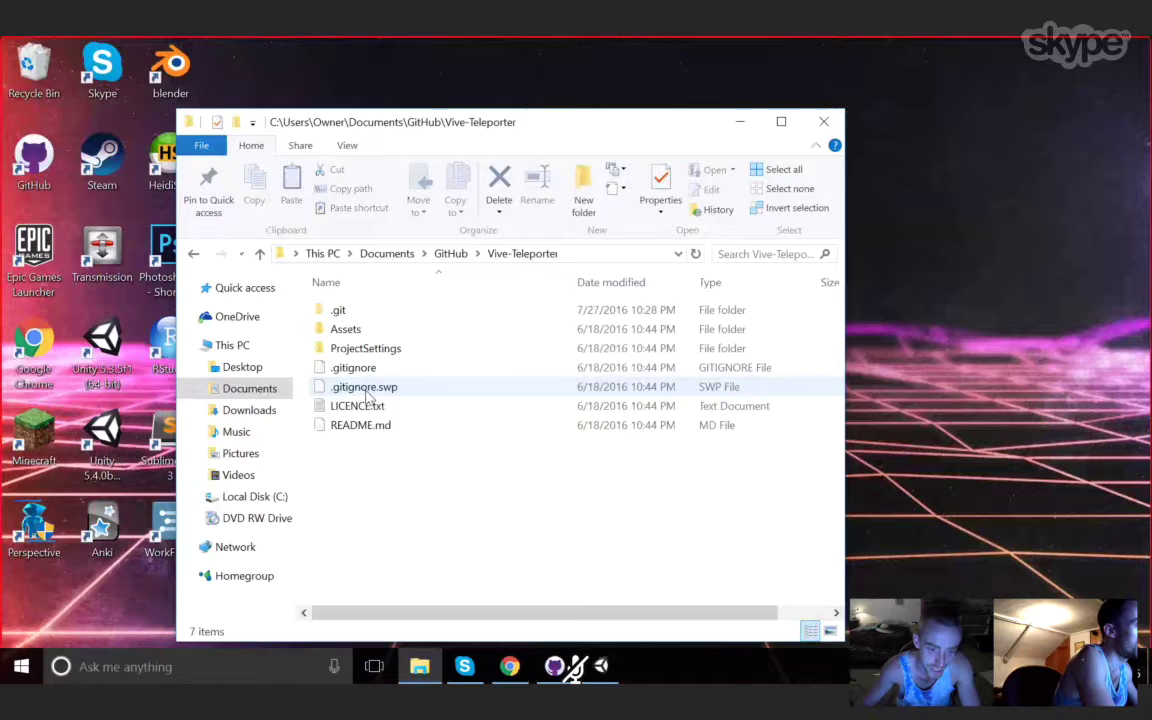
double_click(366, 335)
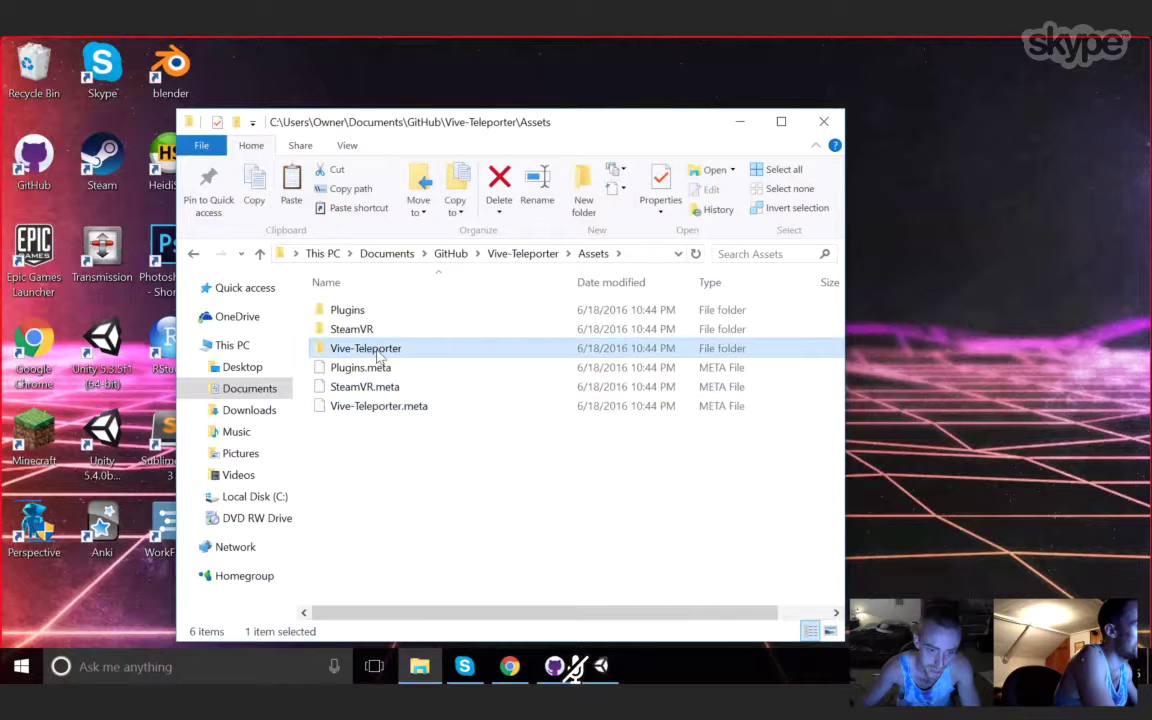
double_click(385, 347)
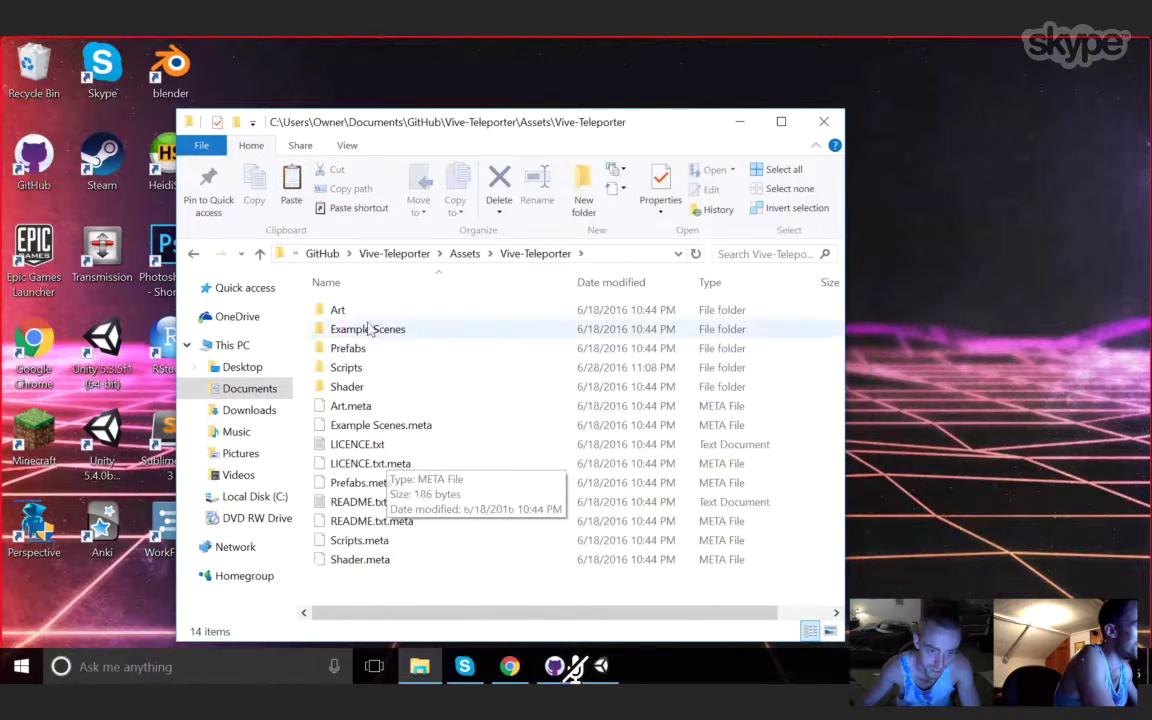
left_click(193, 254)
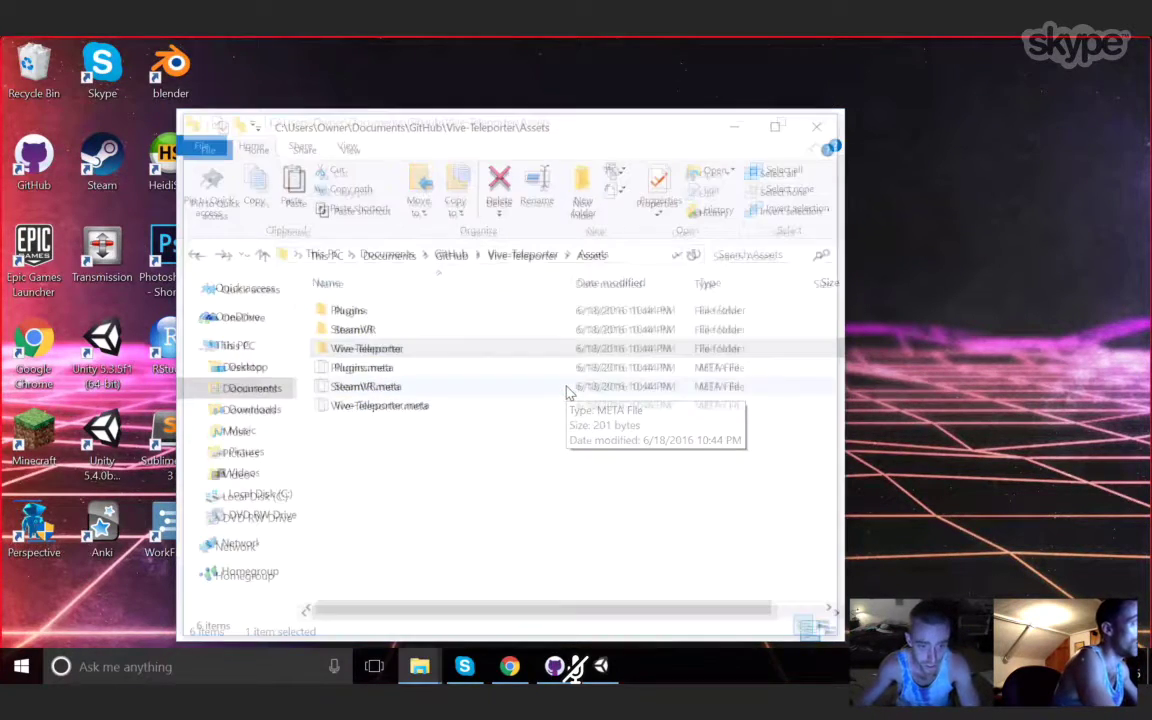
- Show the Assets folder of the Taylor_is_nice project under Documents\Unity Projects in a second File Explorer window
left_click_drag(341, 122, 618, 118)
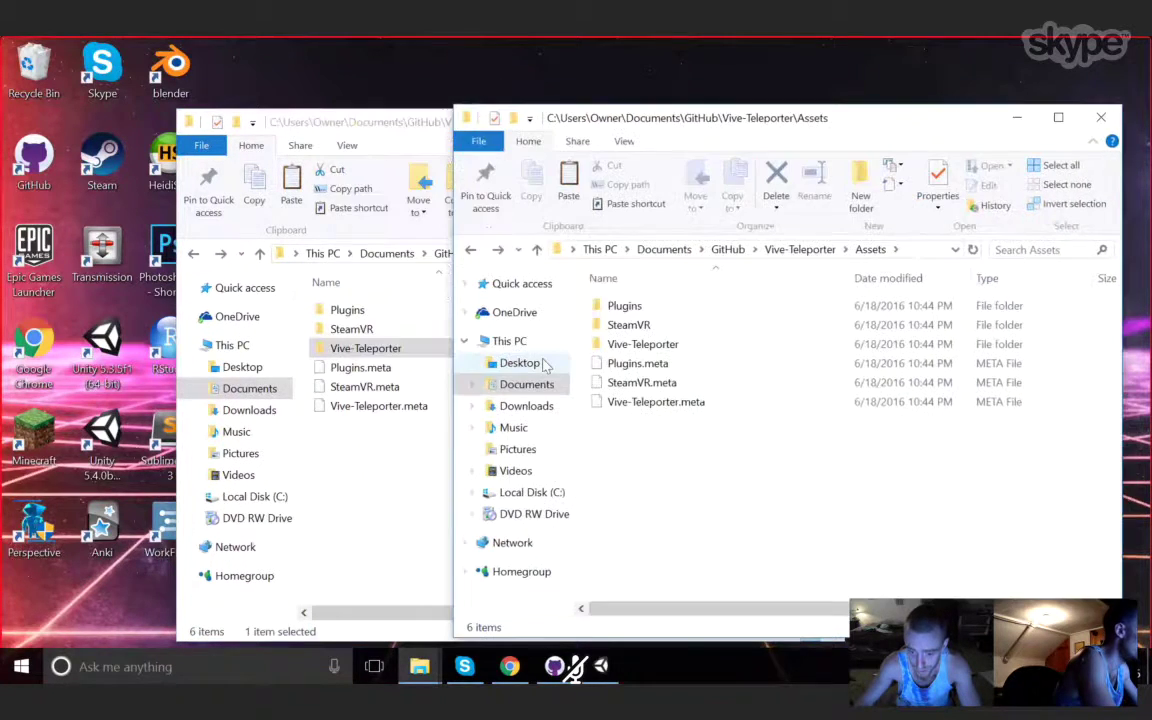
left_click(527, 384)
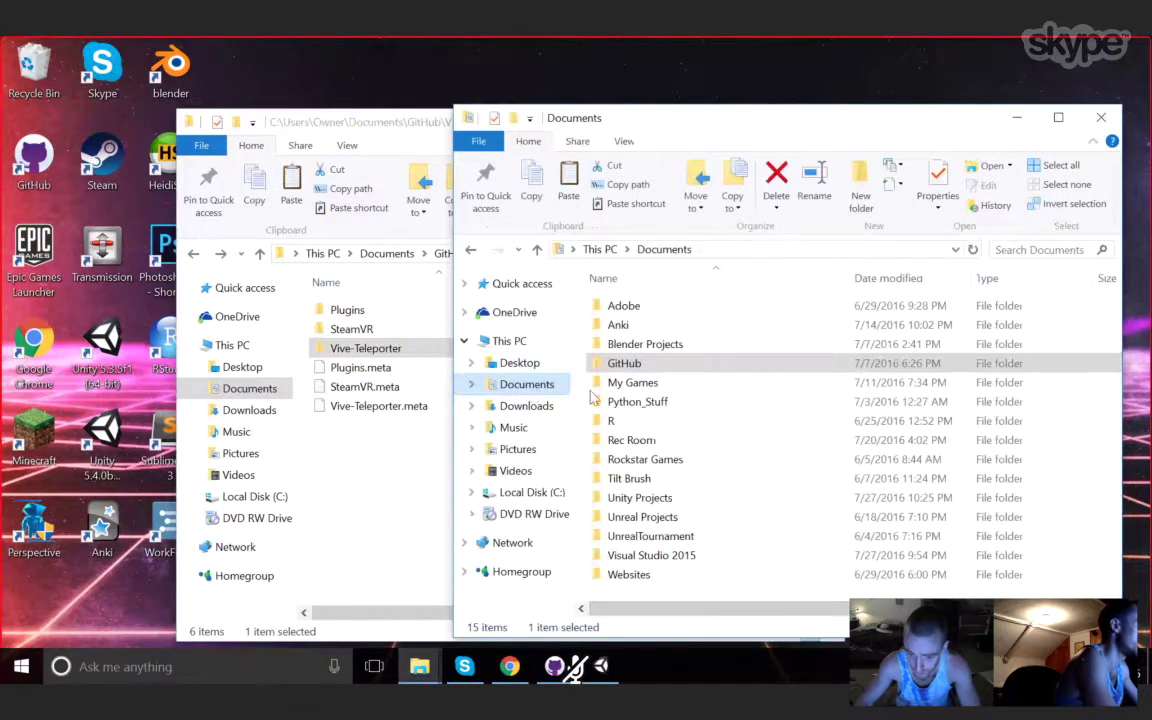
double_click(648, 500)
double_click(640, 438)
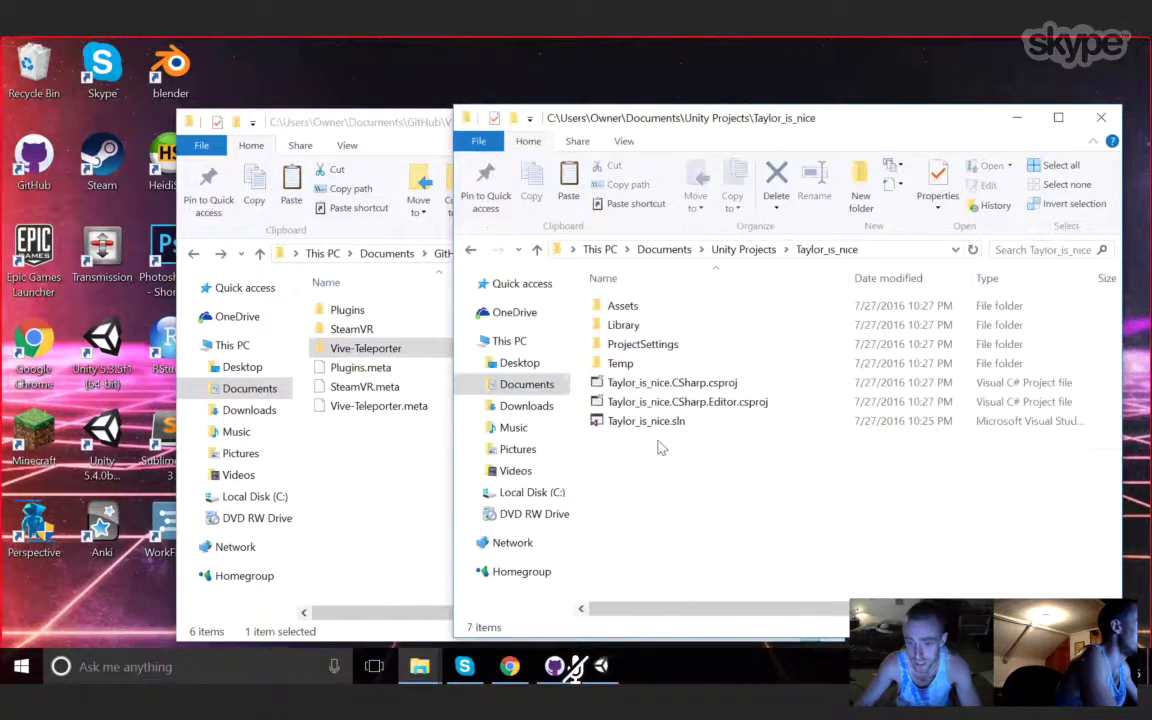
double_click(623, 306)
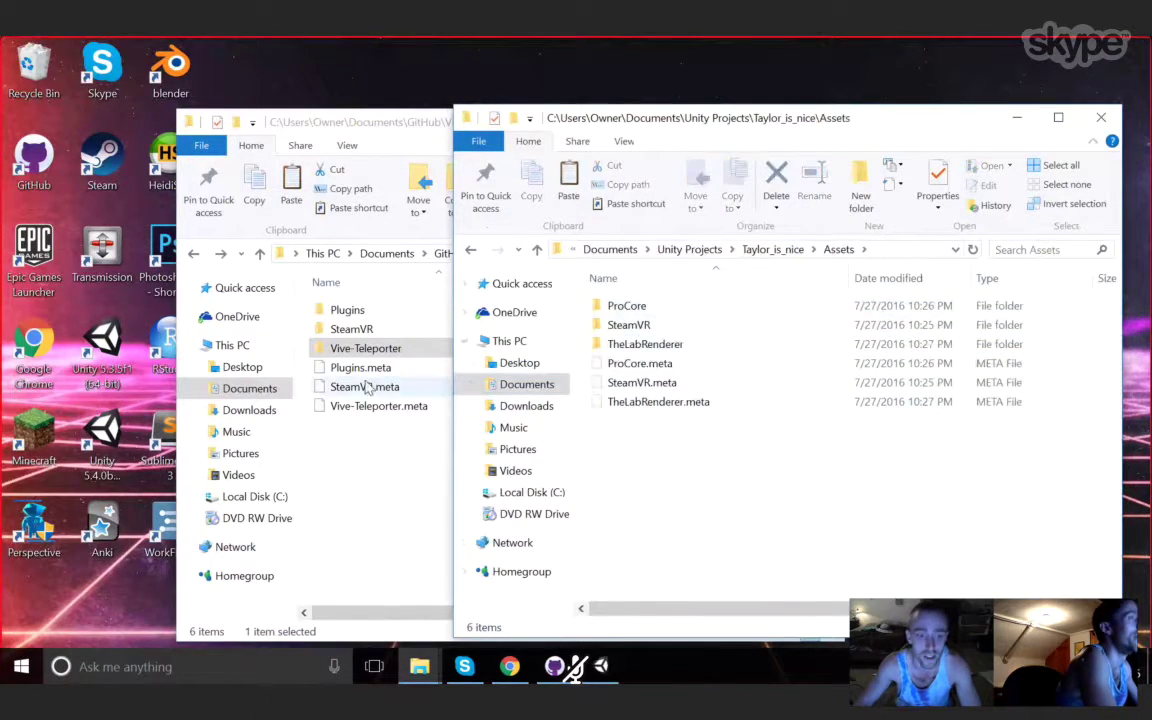
- Copy the Vive-Teleporter folder from the repository's Assets into the Taylor_is_nice project's Assets folder
left_click(357, 350)
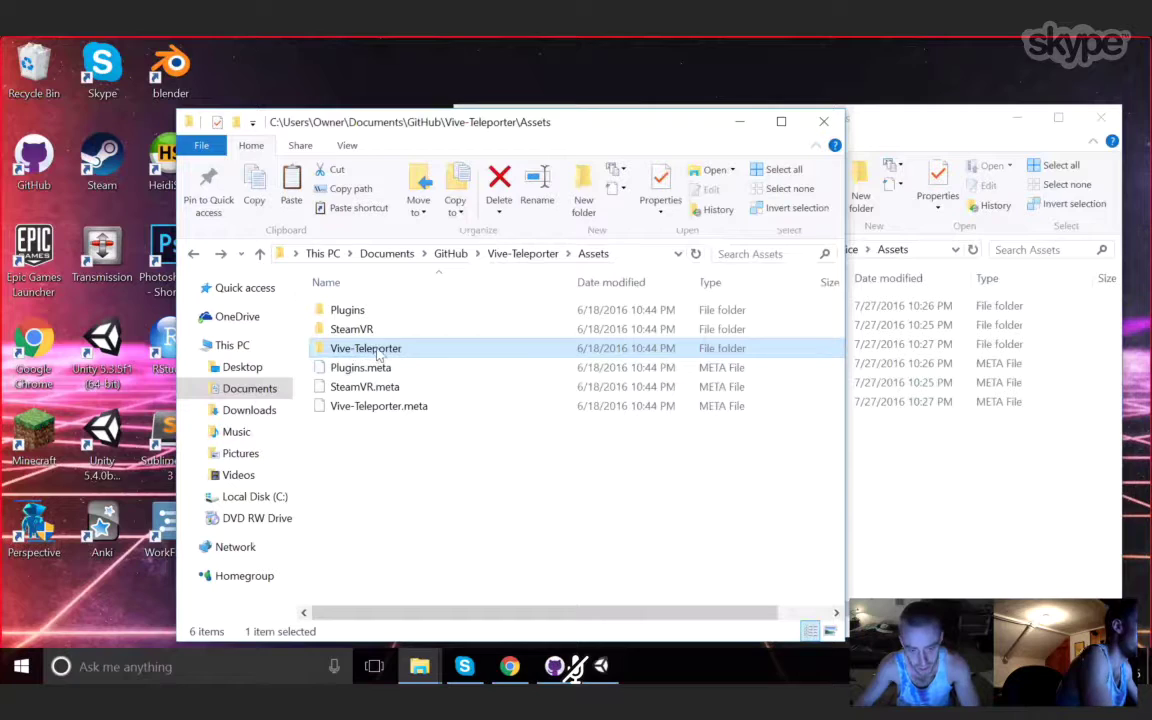
left_click(965, 486)
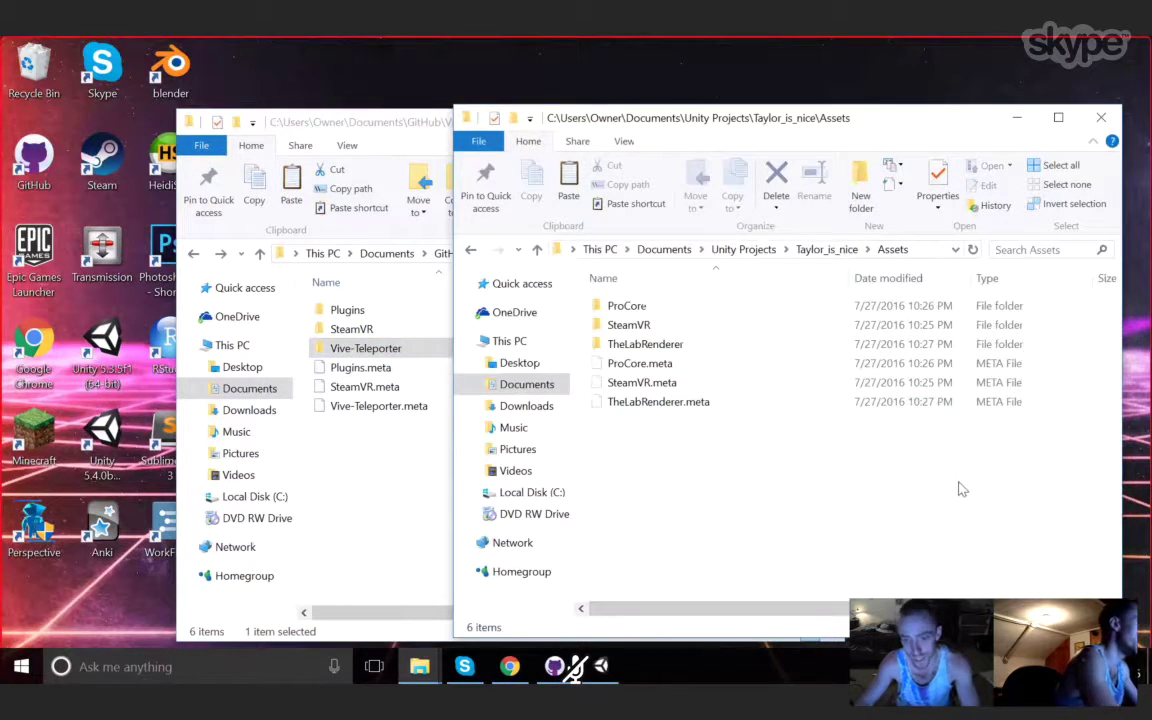
key("ctrl+v")
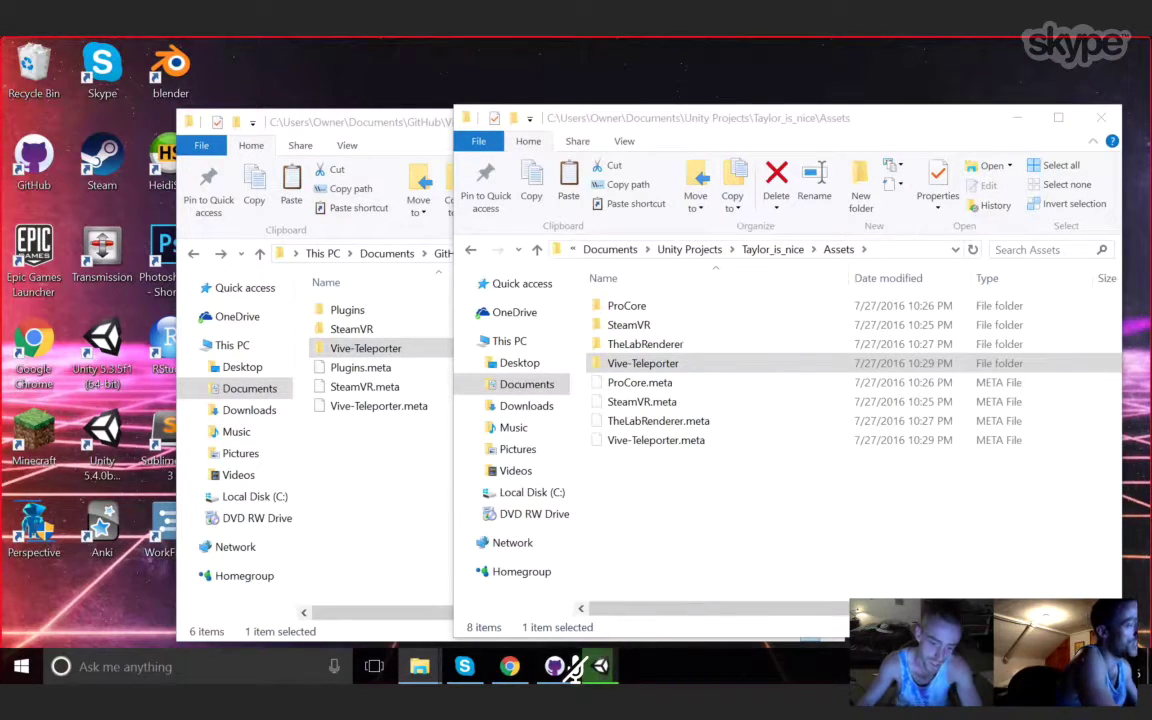
- Switch back to Unity and save the current scene as taylor-scene in the Assets folder
left_click(607, 667)
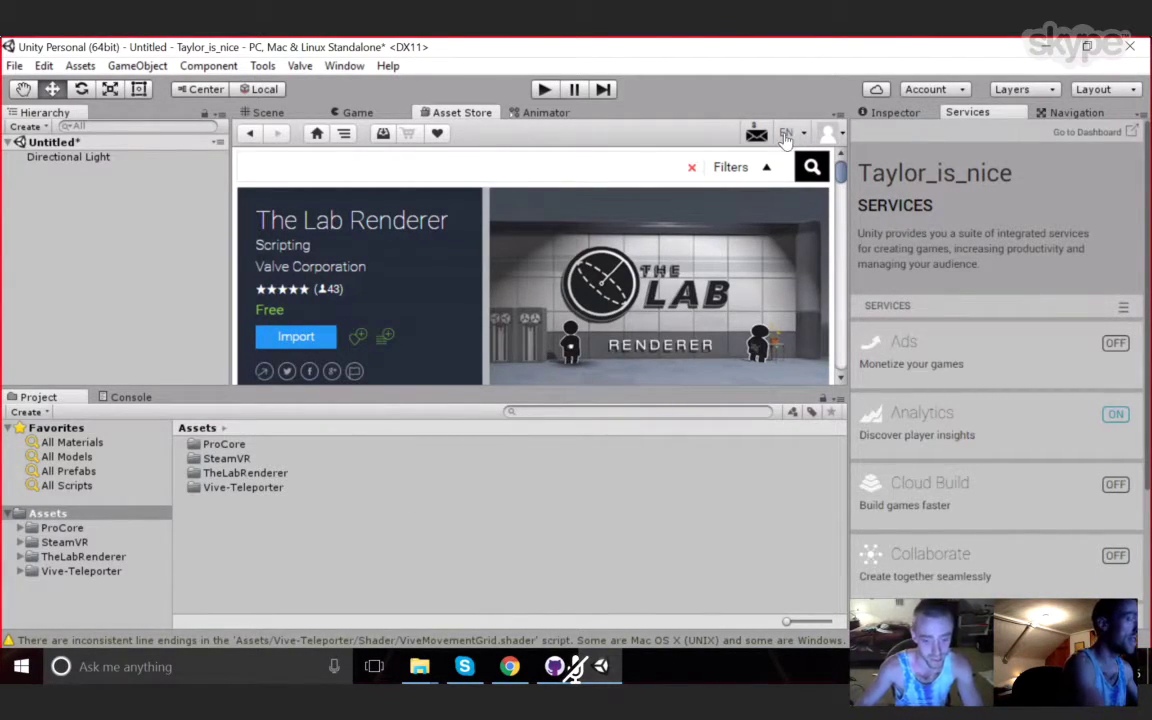
key("ctrl+s")
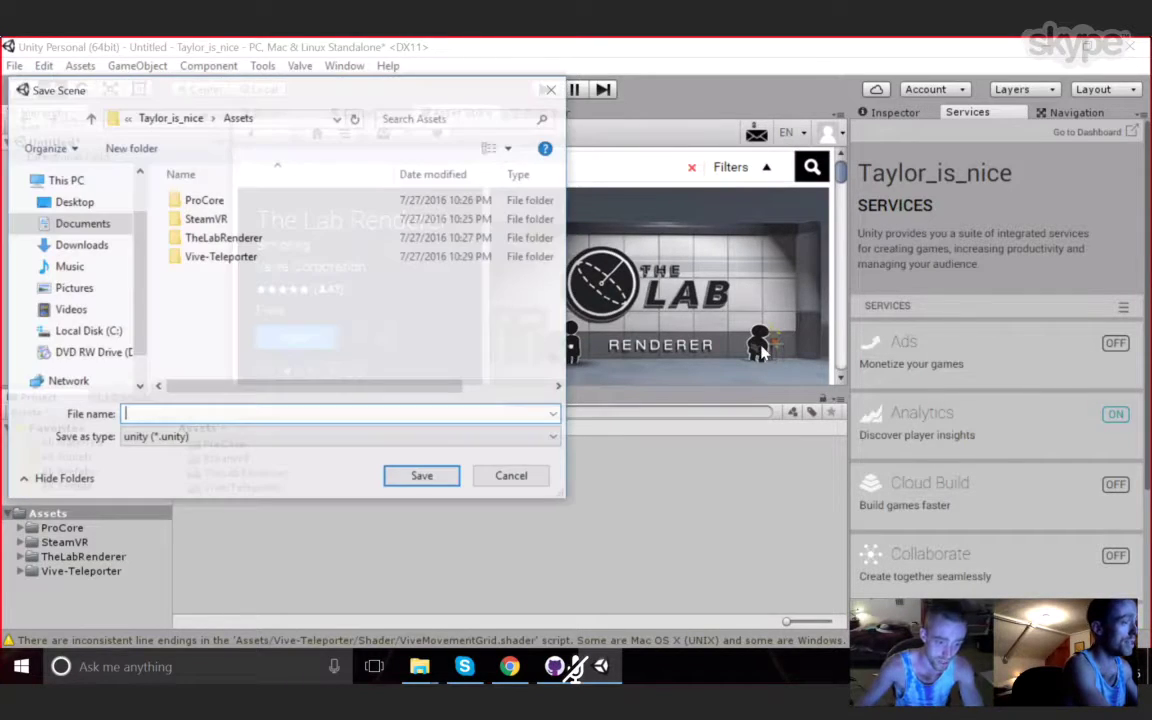
type("taylor-s")
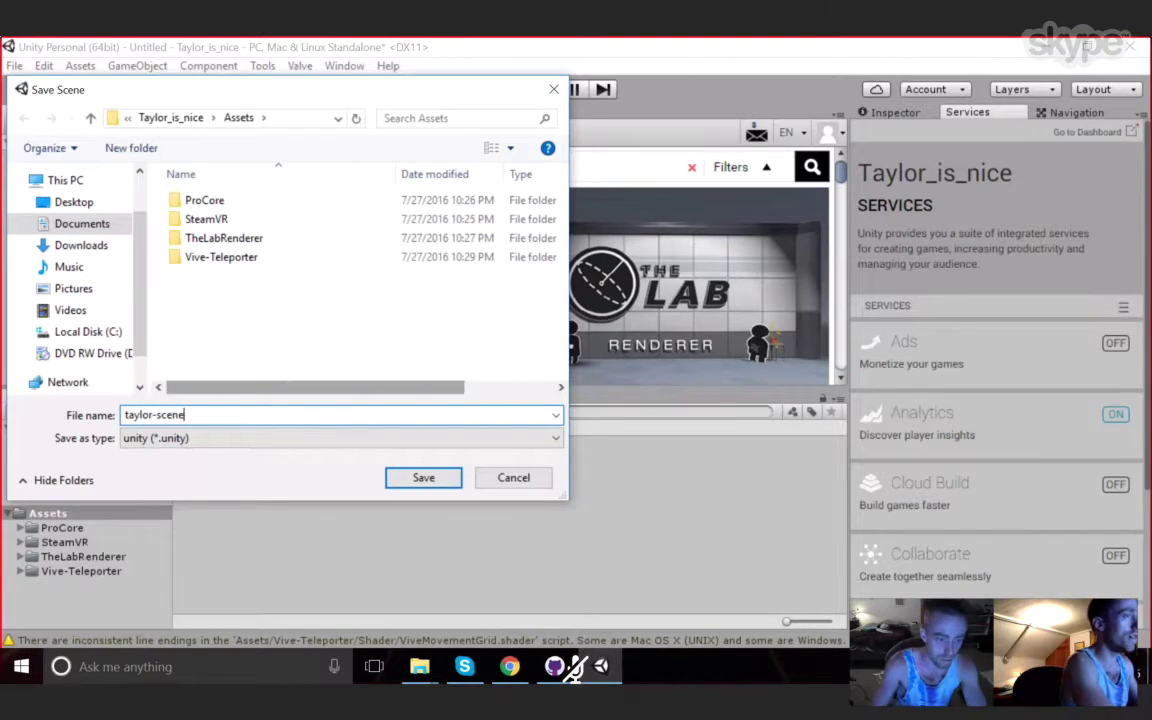
type("cene")
key("Return")
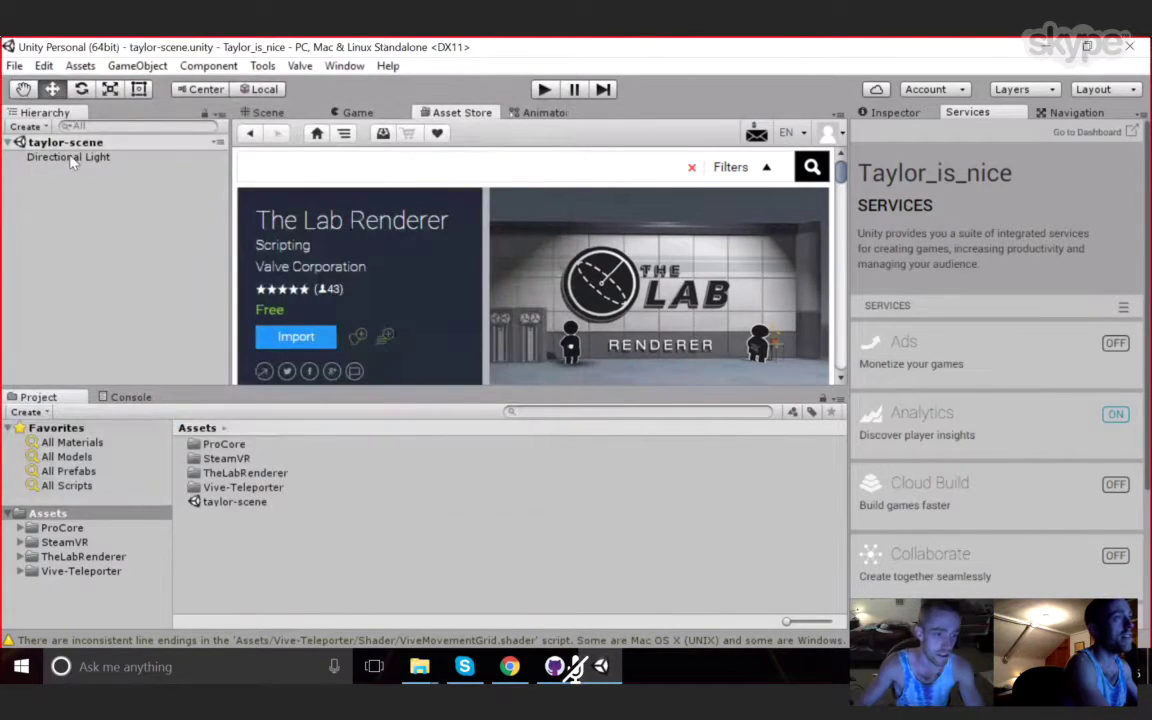
- Add the Valve Realtime Light script component to the scene's Directional Light
left_click(268, 112)
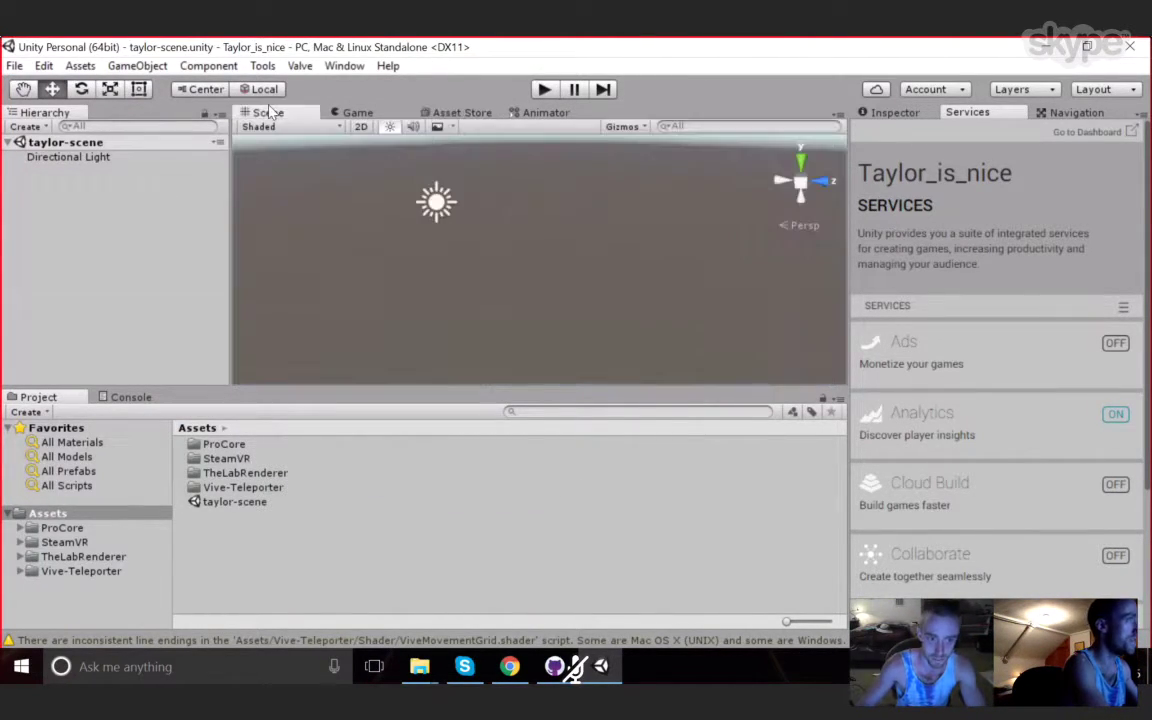
left_click_drag(594, 290, 614, 347, "alt")
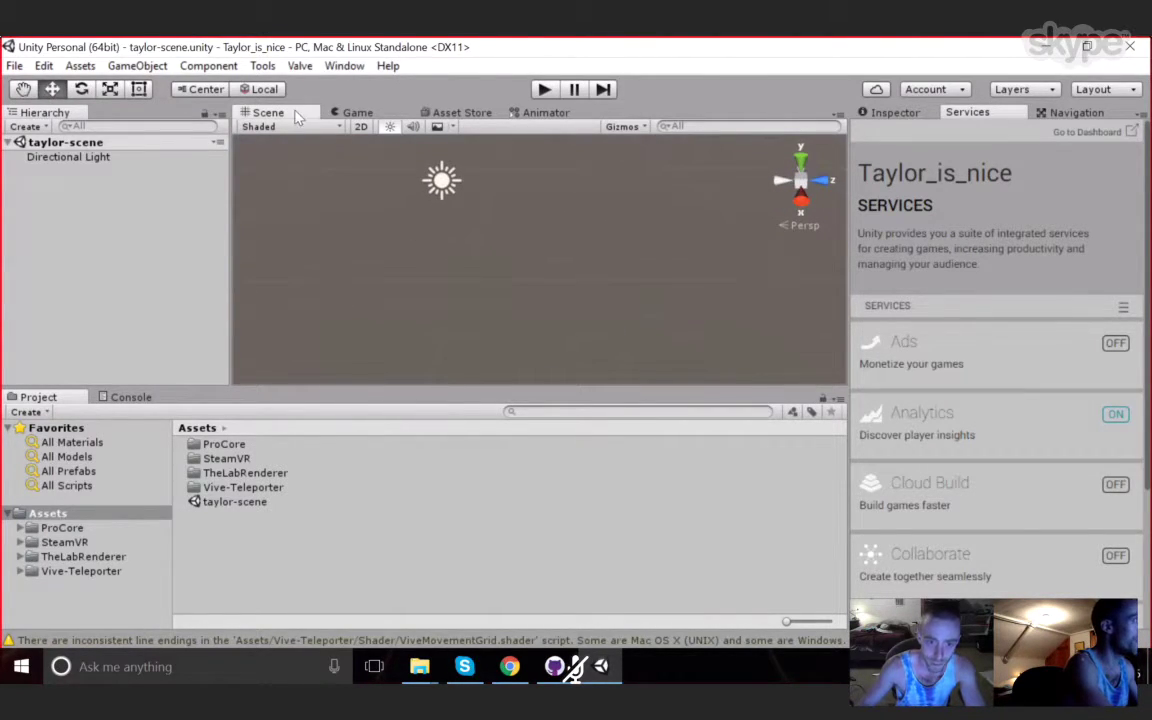
left_click(442, 183)
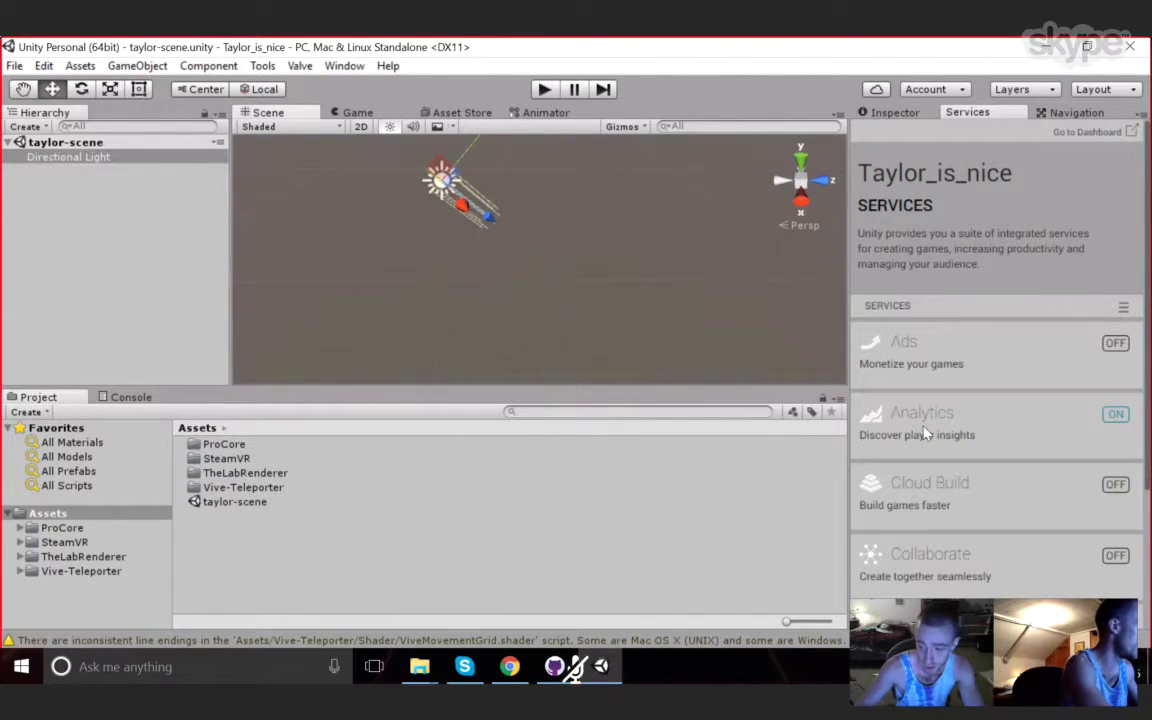
left_click(893, 113)
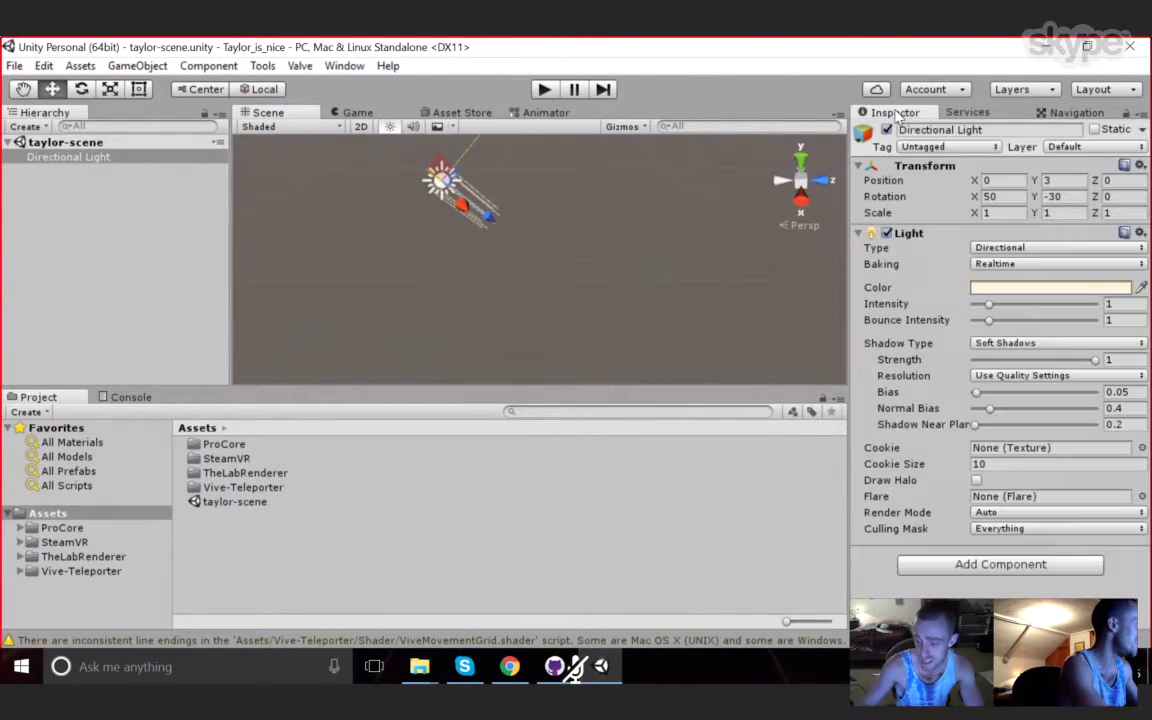
left_click(1000, 564)
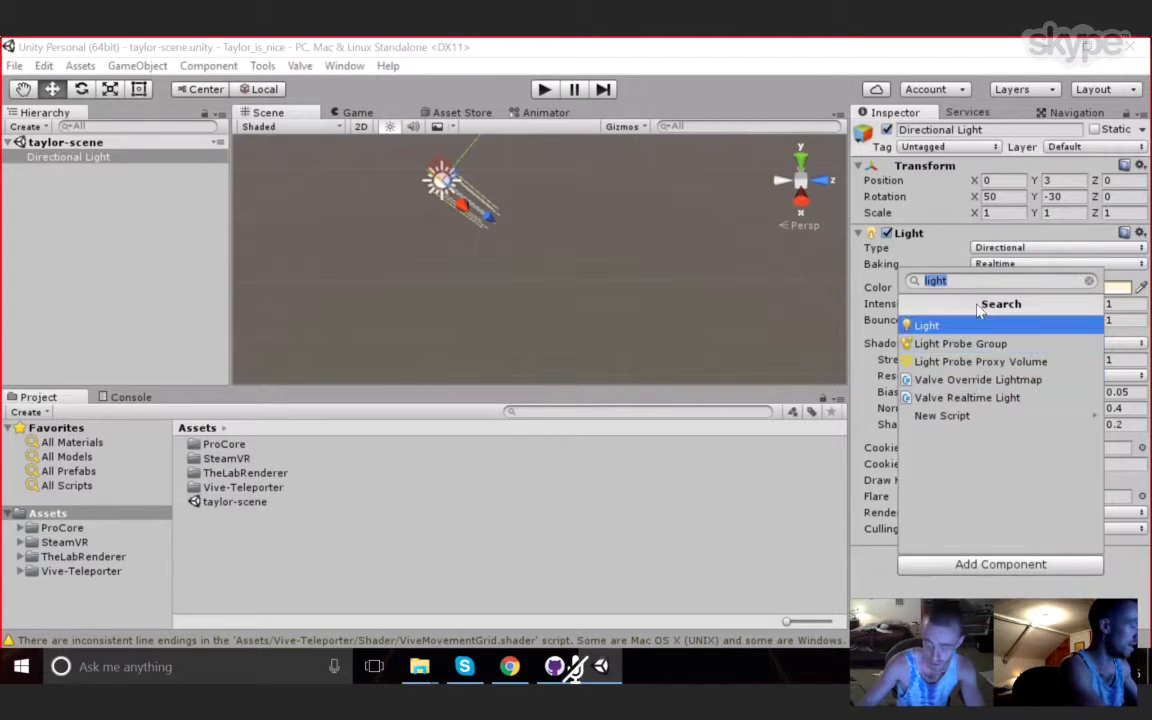
key("BackSpace")
type("l")
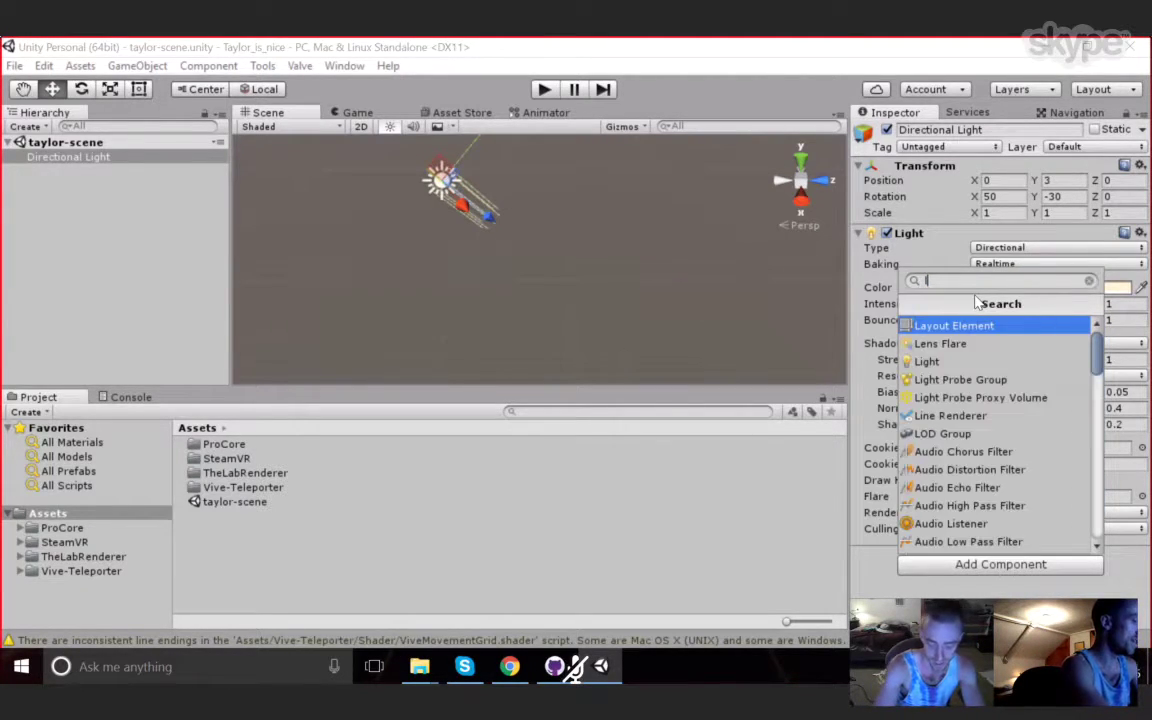
type("ight")
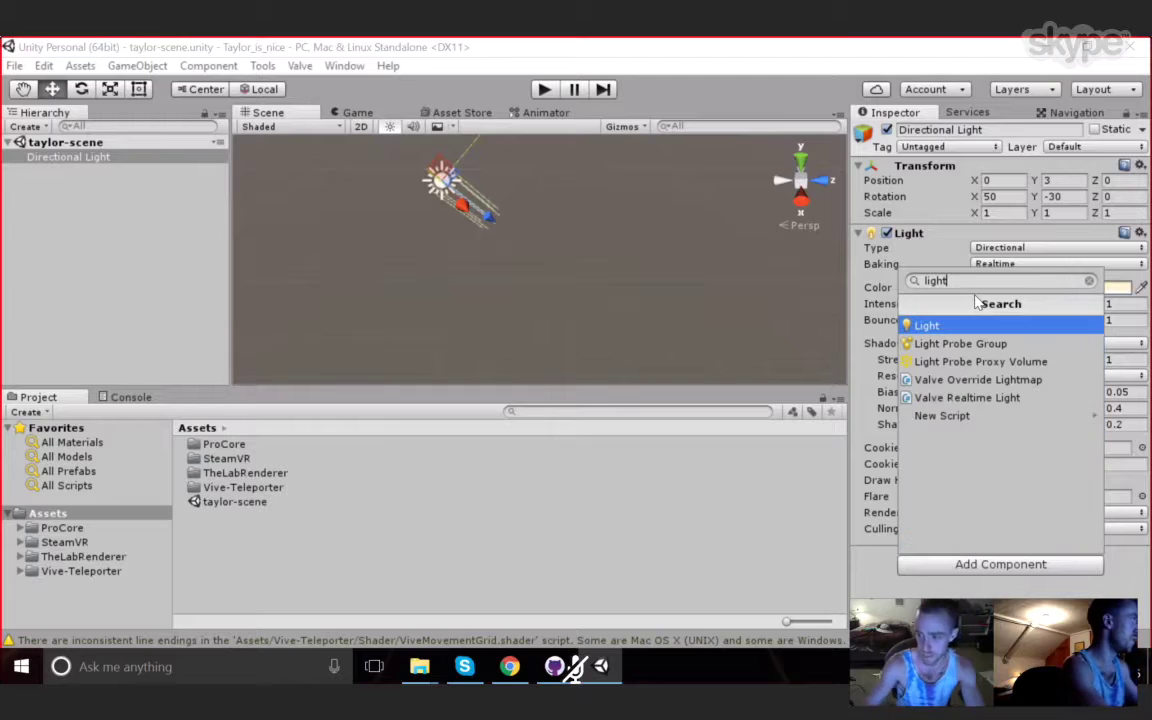
left_click(1021, 398)
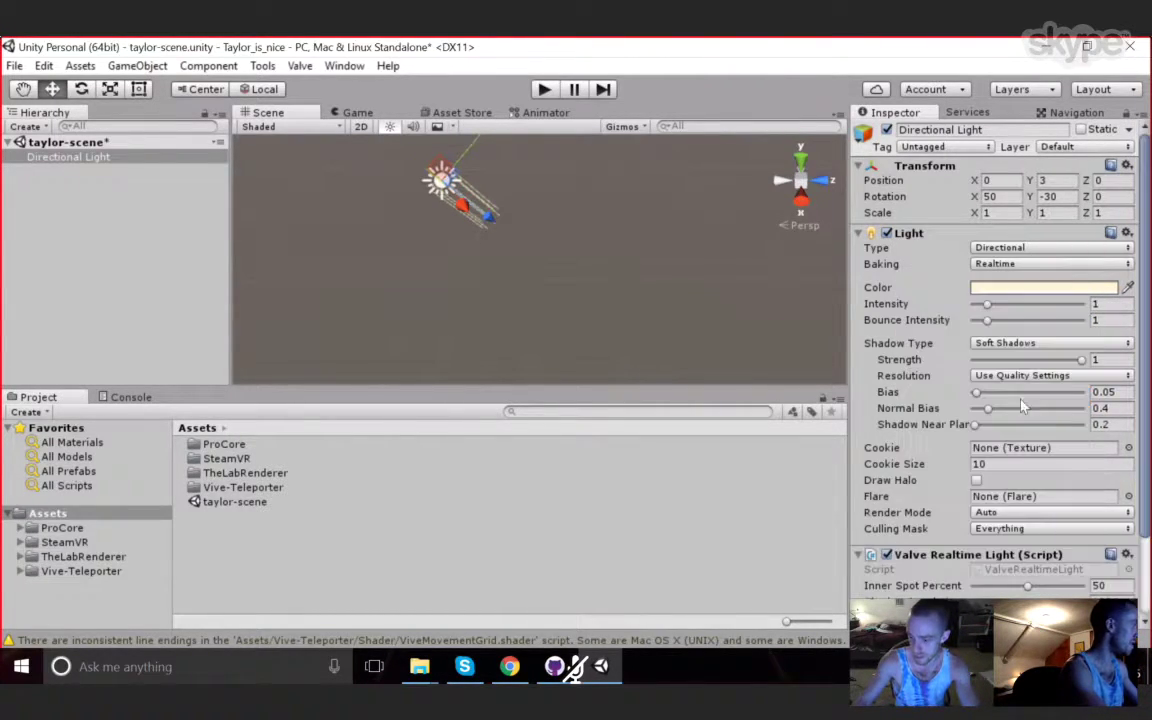
scroll(868, 460, "down", 3)
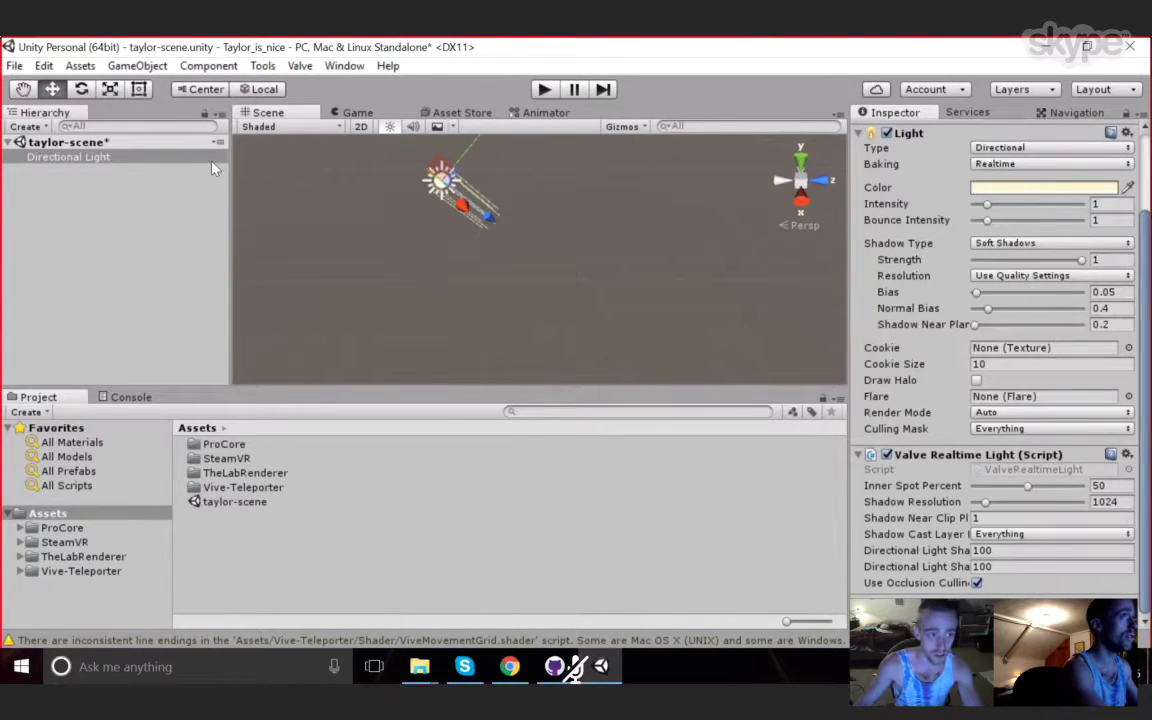
left_click(44, 65)
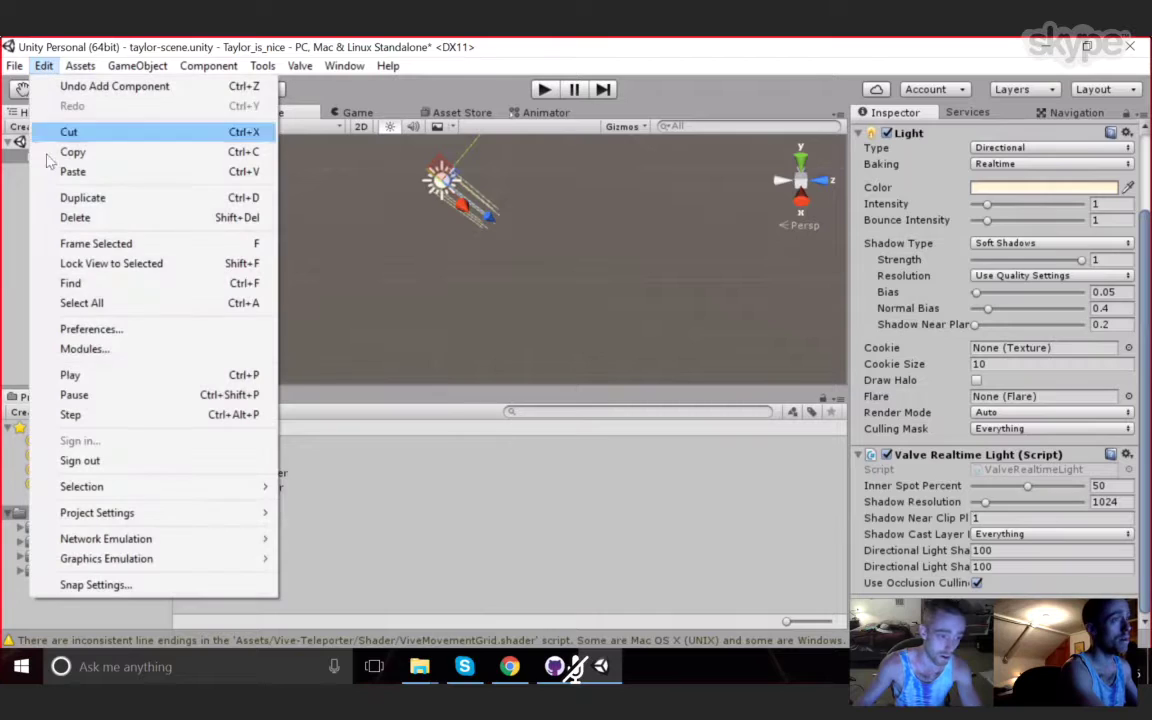
left_click(126, 333)
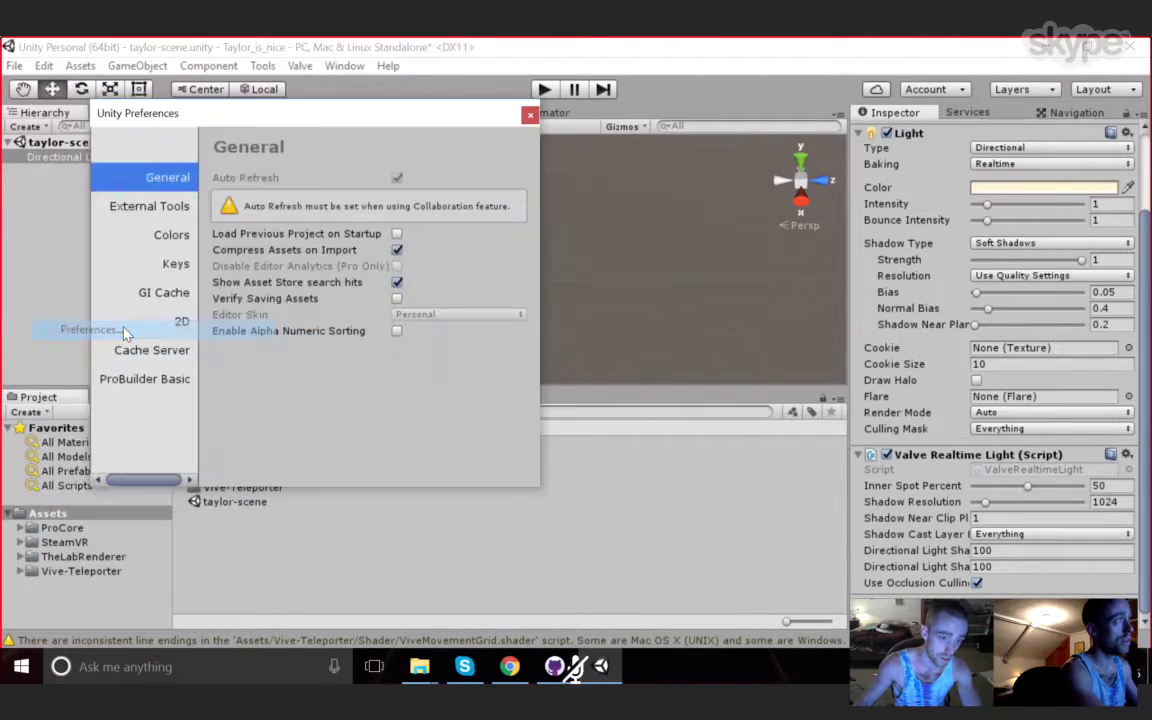
left_click(530, 116)
- Set Shadows to Disable Shadows for the Fantastic level in the project's Quality settings
left_click(44, 65)
mouse_move(155, 514)
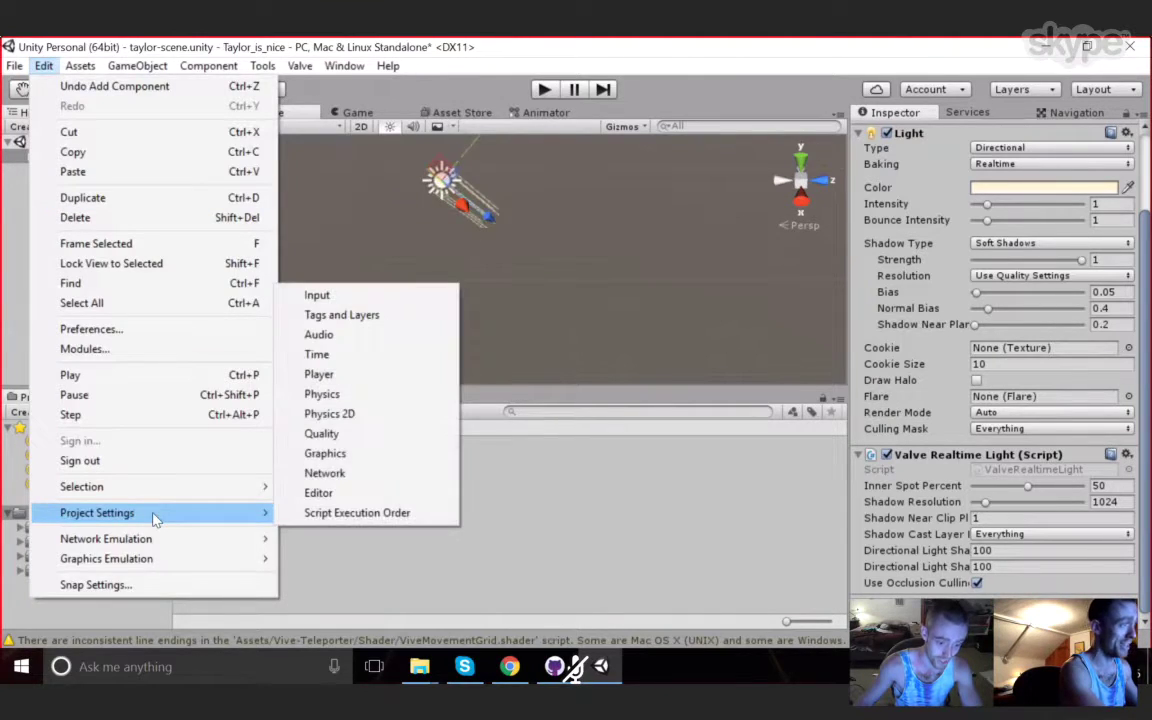
left_click(375, 436)
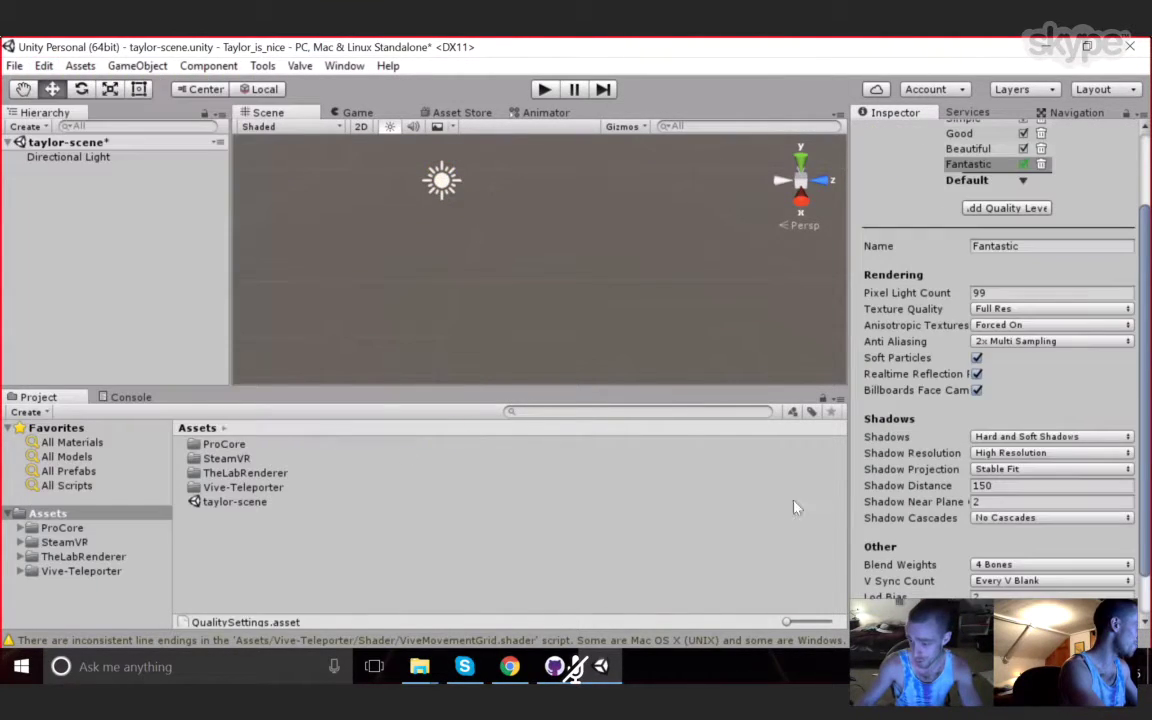
left_click(1065, 437)
left_click(1058, 460)
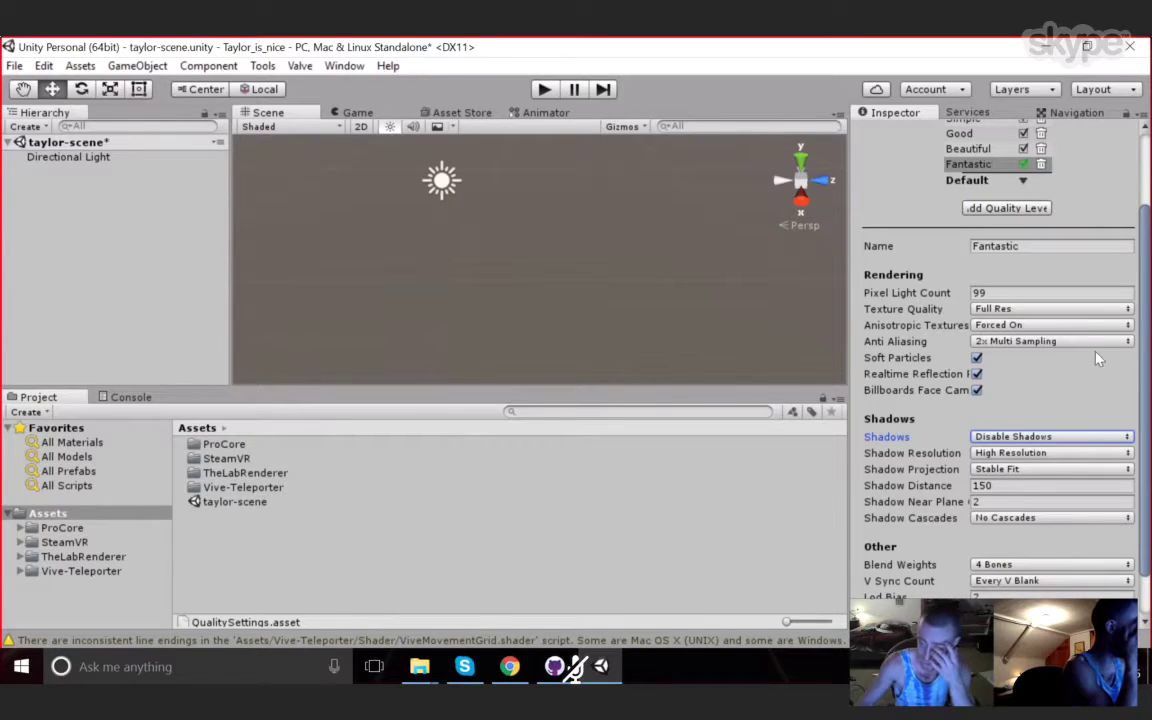
scroll(1126, 404, "down", 2)
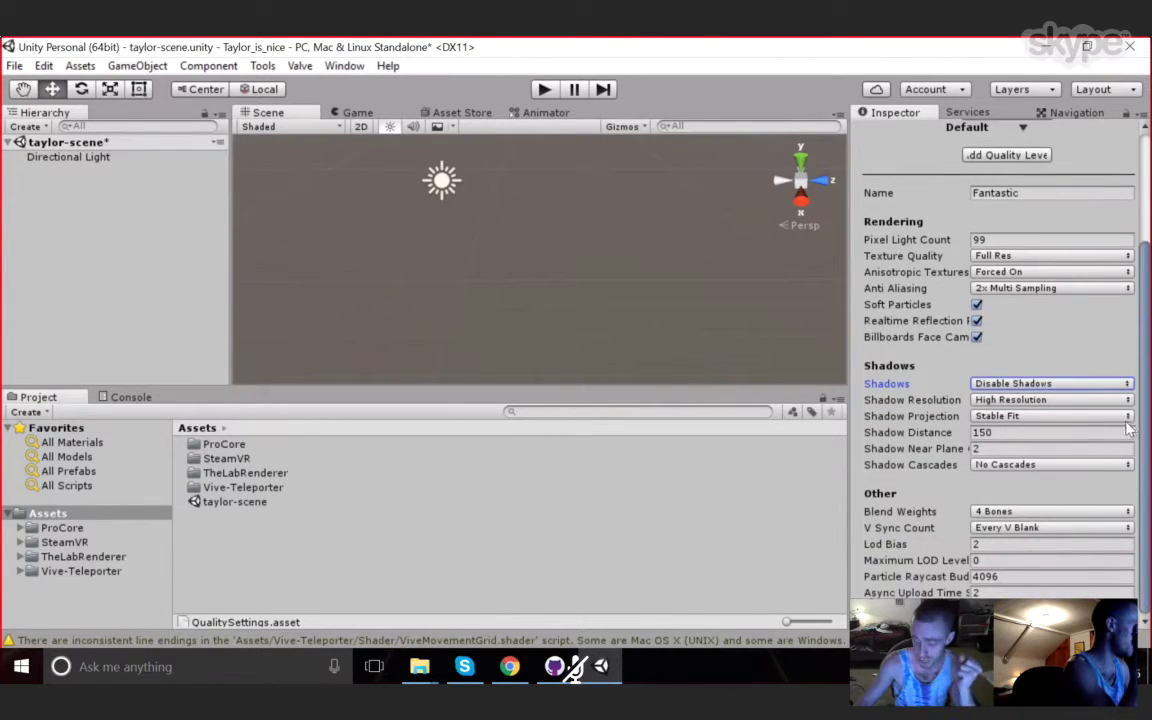
left_click(536, 311)
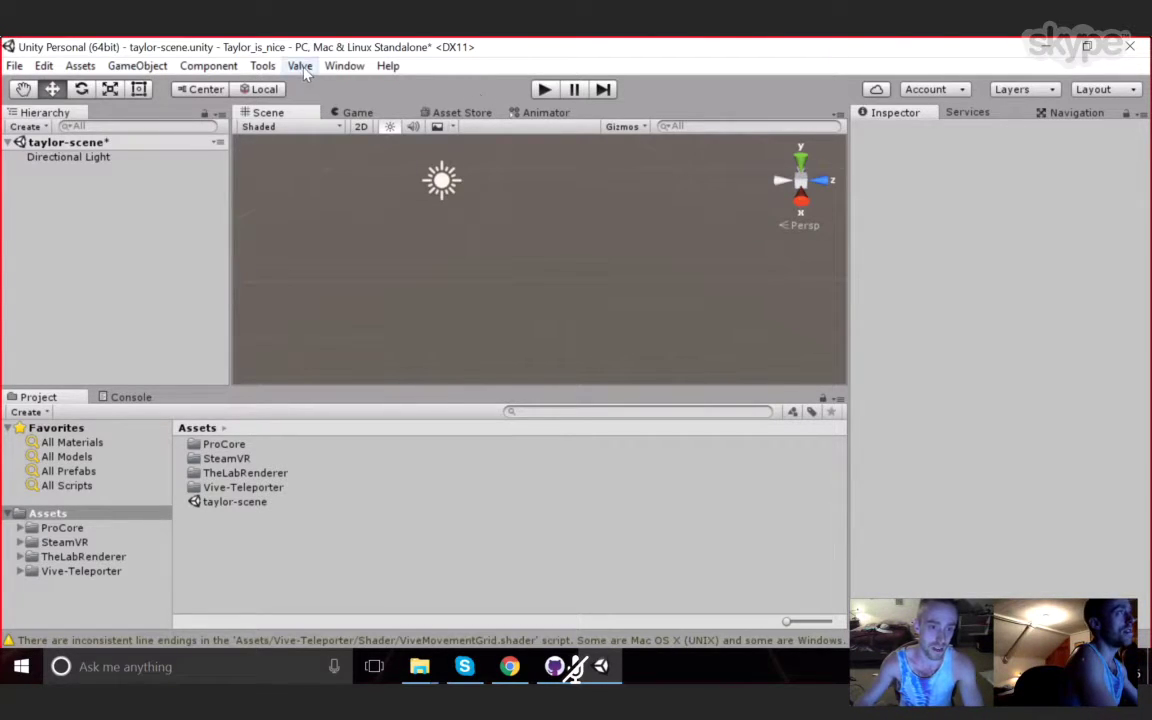
- Open the ProBuilder Basic window and dock it beside the Hierarchy
left_click(262, 65)
mouse_move(291, 90)
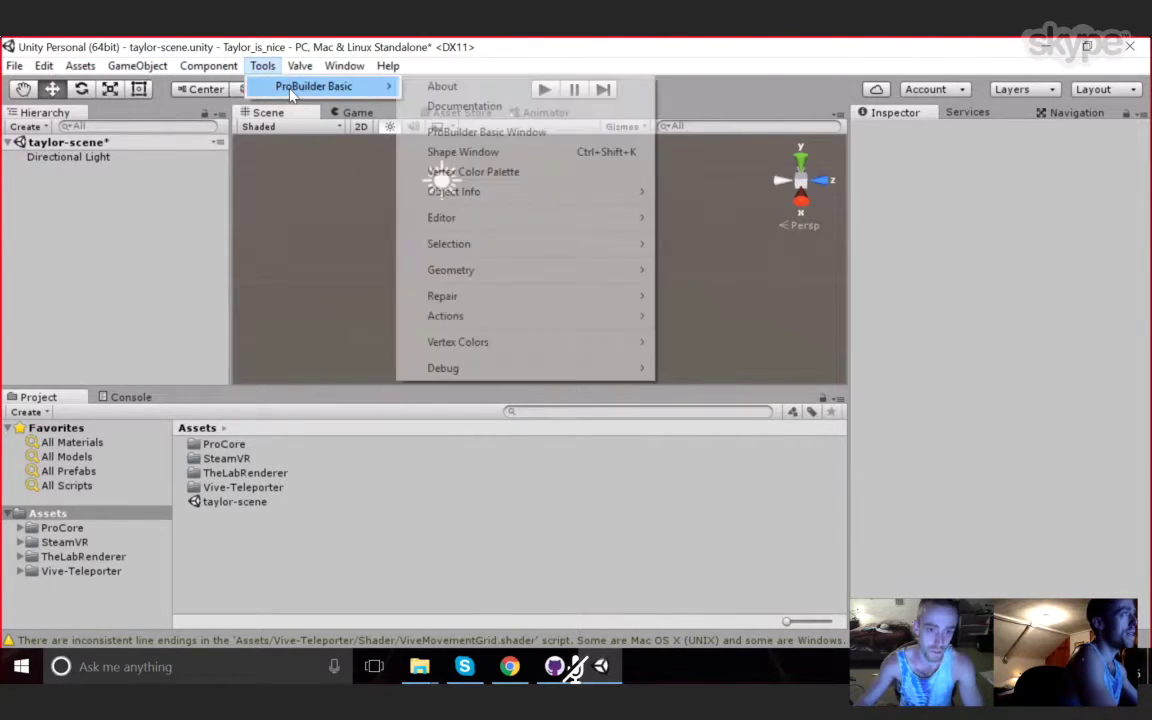
left_click(519, 135)
left_click_drag(65, 104, 63, 105)
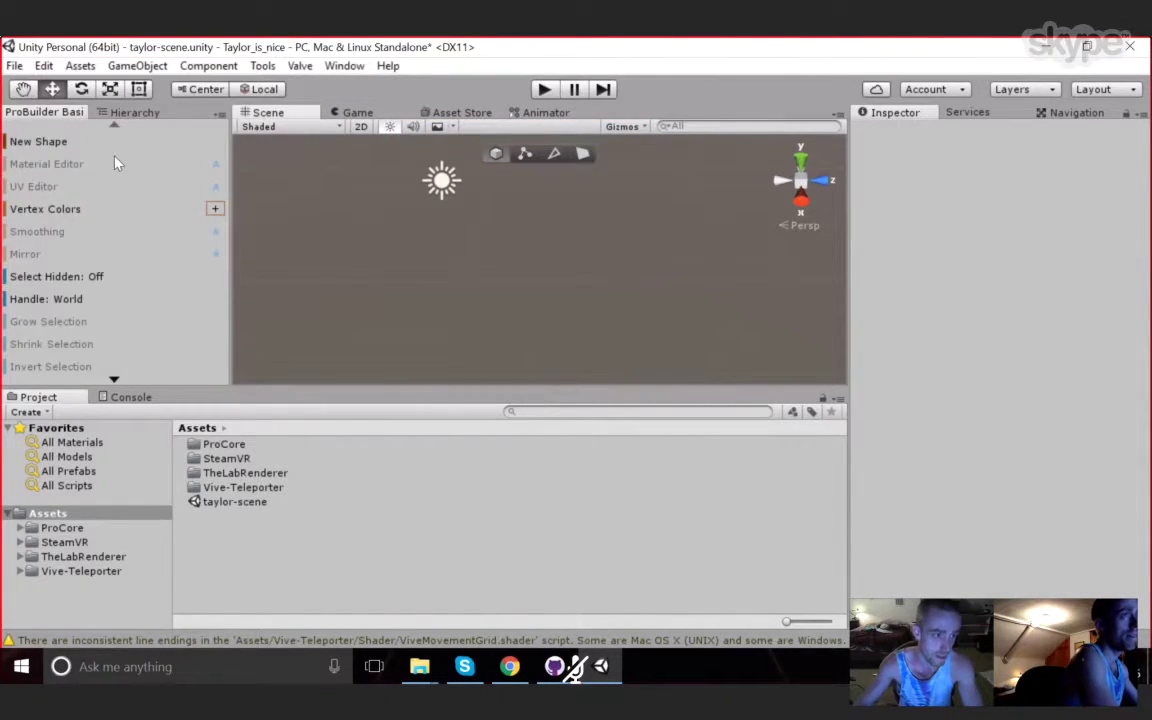
- Build a ProBuilder cube with dimensions X 20, Y 1, Z 20 as the floor and close the Shape Tool
left_click(44, 142)
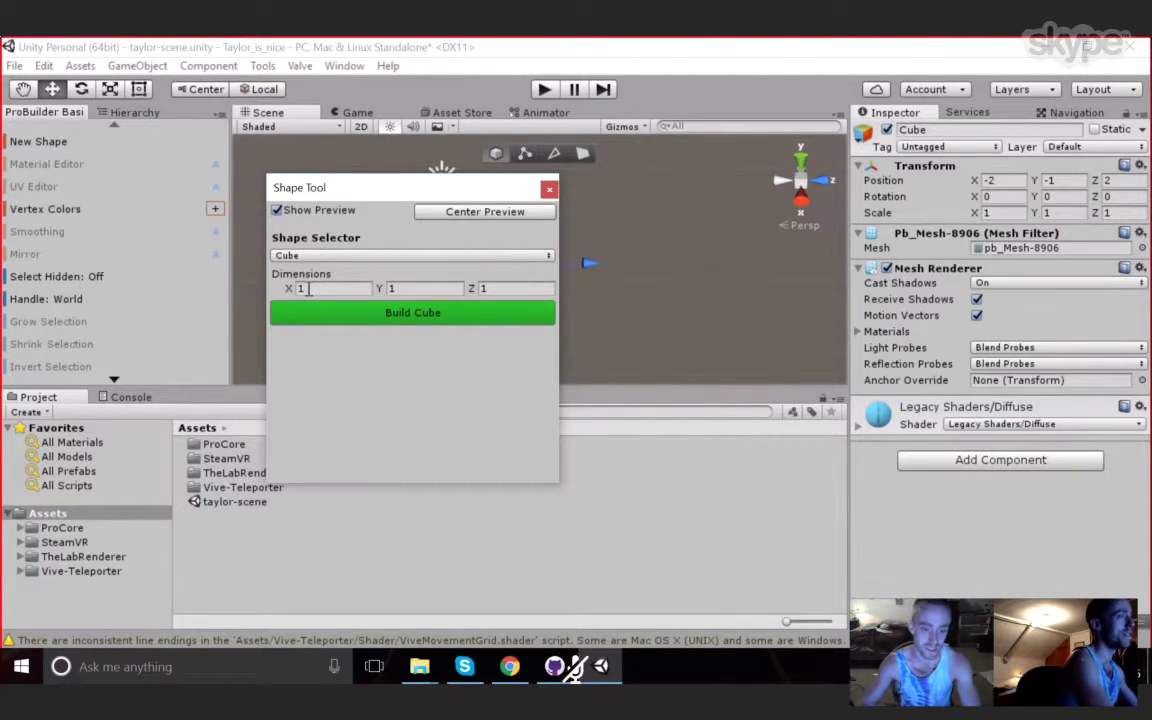
left_click(309, 289)
type("20")
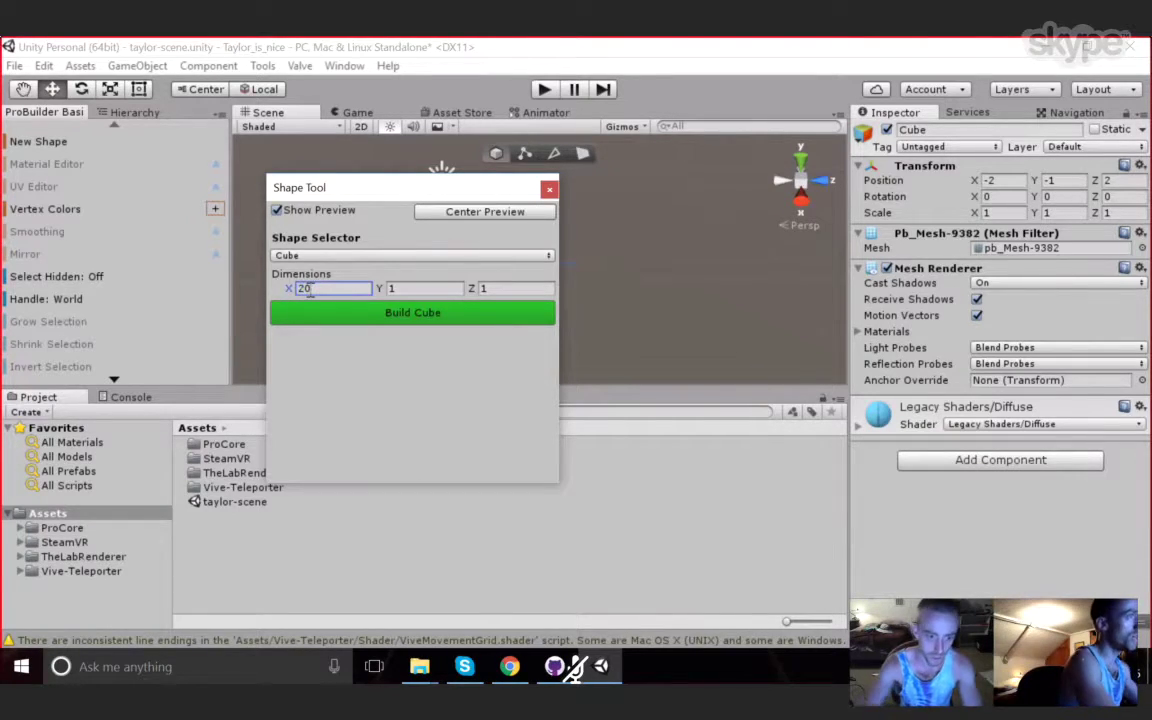
left_click(490, 289)
type("20")
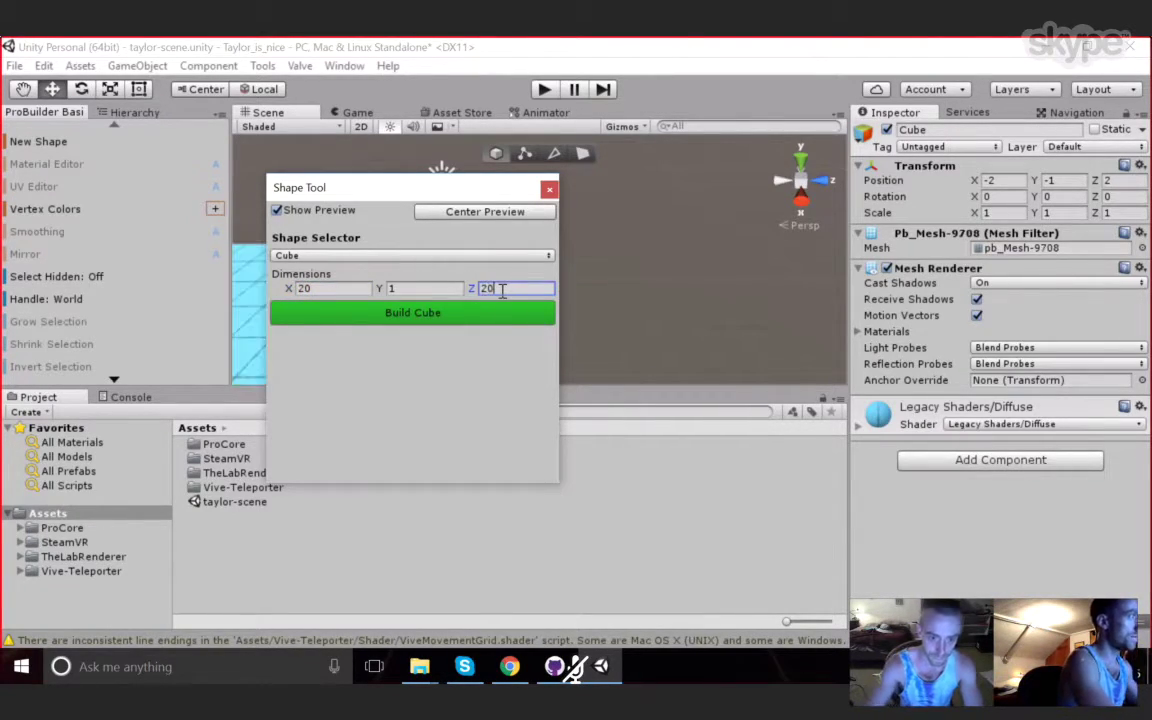
left_click(496, 314)
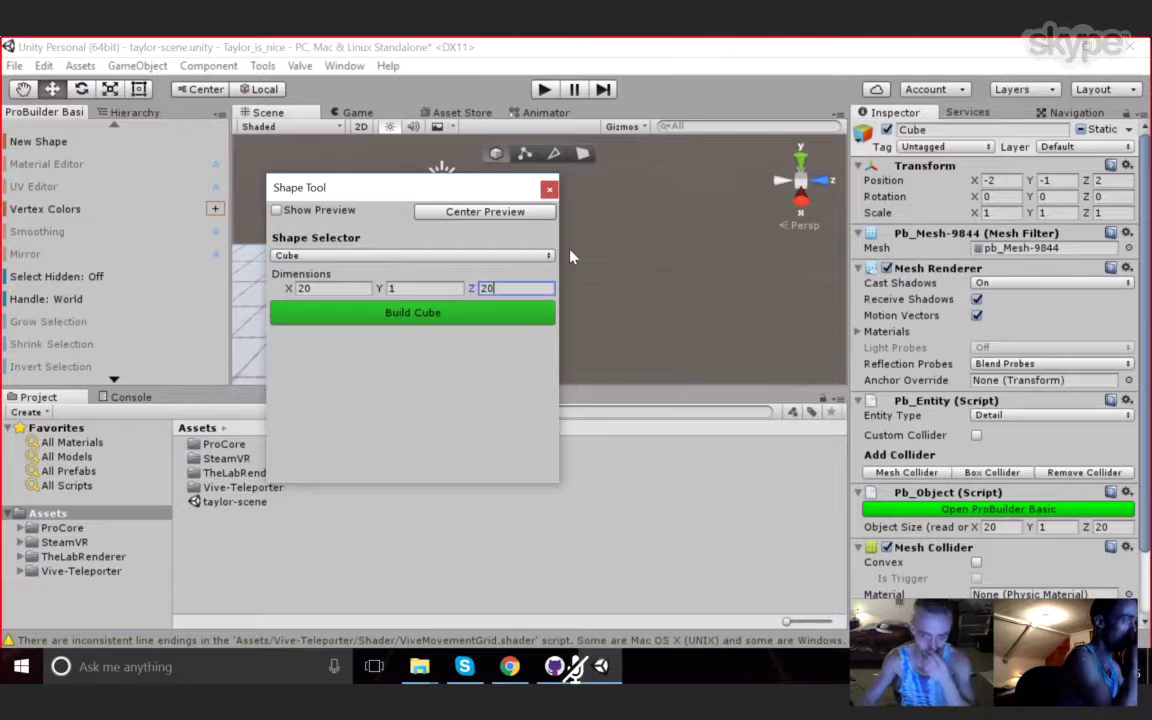
left_click(549, 191)
- Set the floor cube's position to X 0, Y 0, Z 0
left_click_drag(506, 352, 362, 287, "alt")
left_click(992, 181)
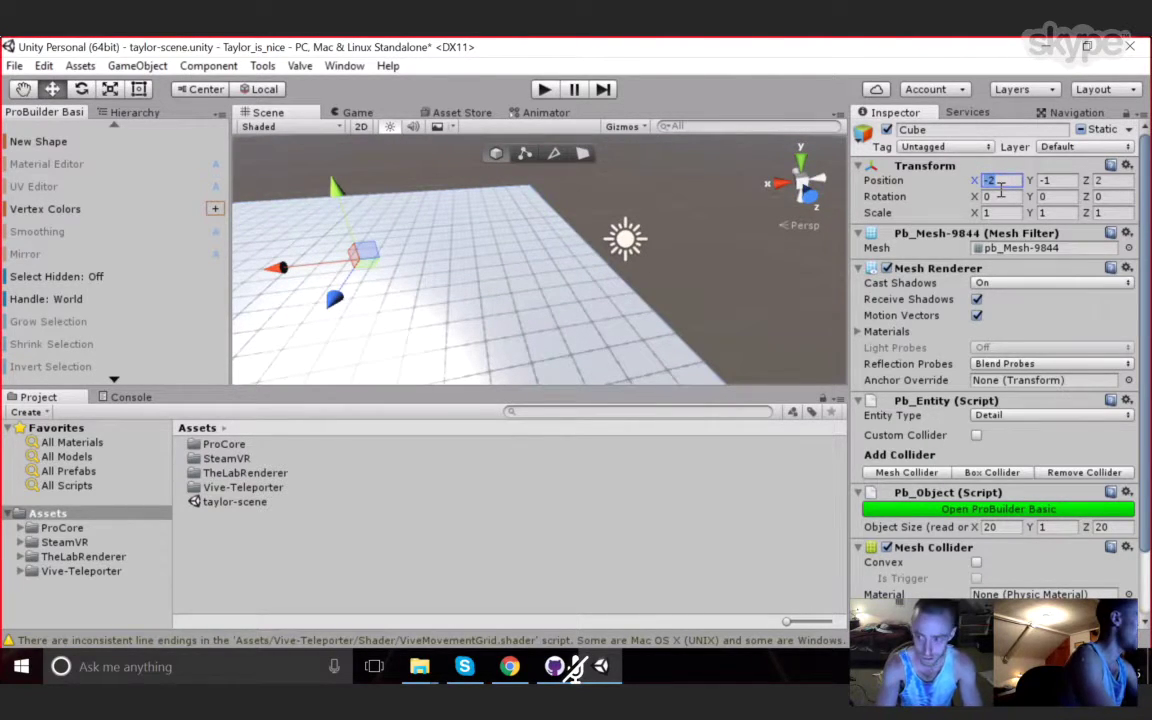
type("0")
key("Tab")
type("0")
key("Tab")
type("0")
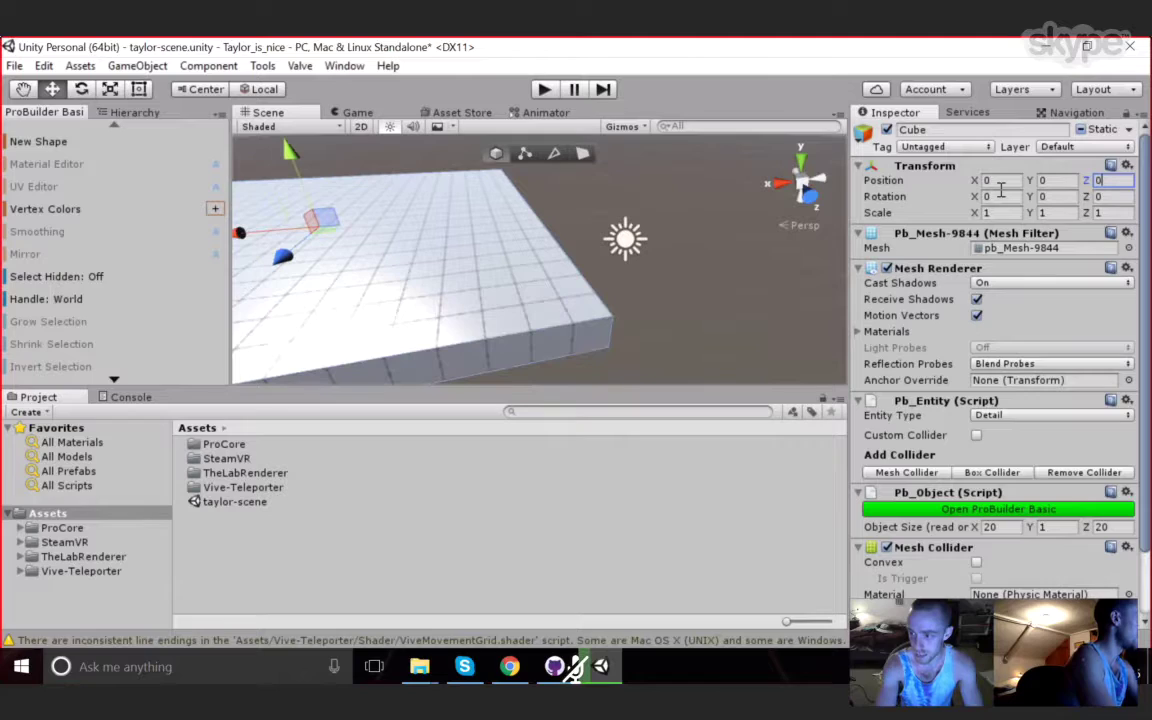
- Centre the floor cube on the origin by setting its position to X -10 and Z 10
left_click(1006, 181)
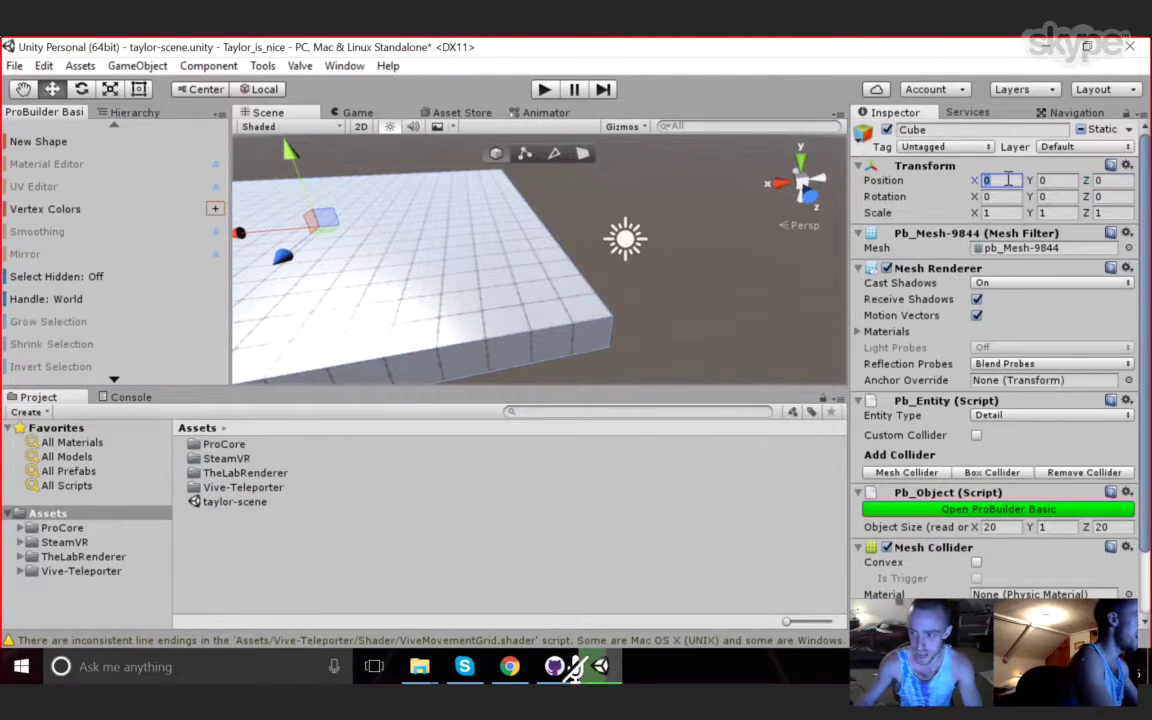
type("-1")
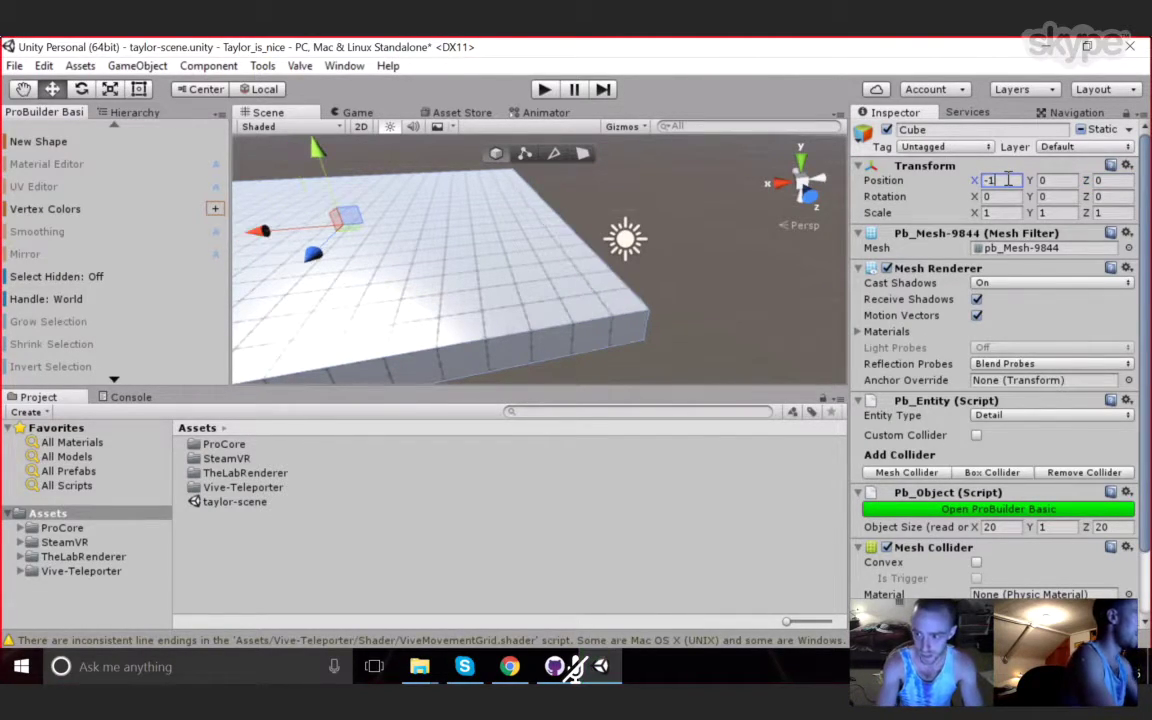
type("0")
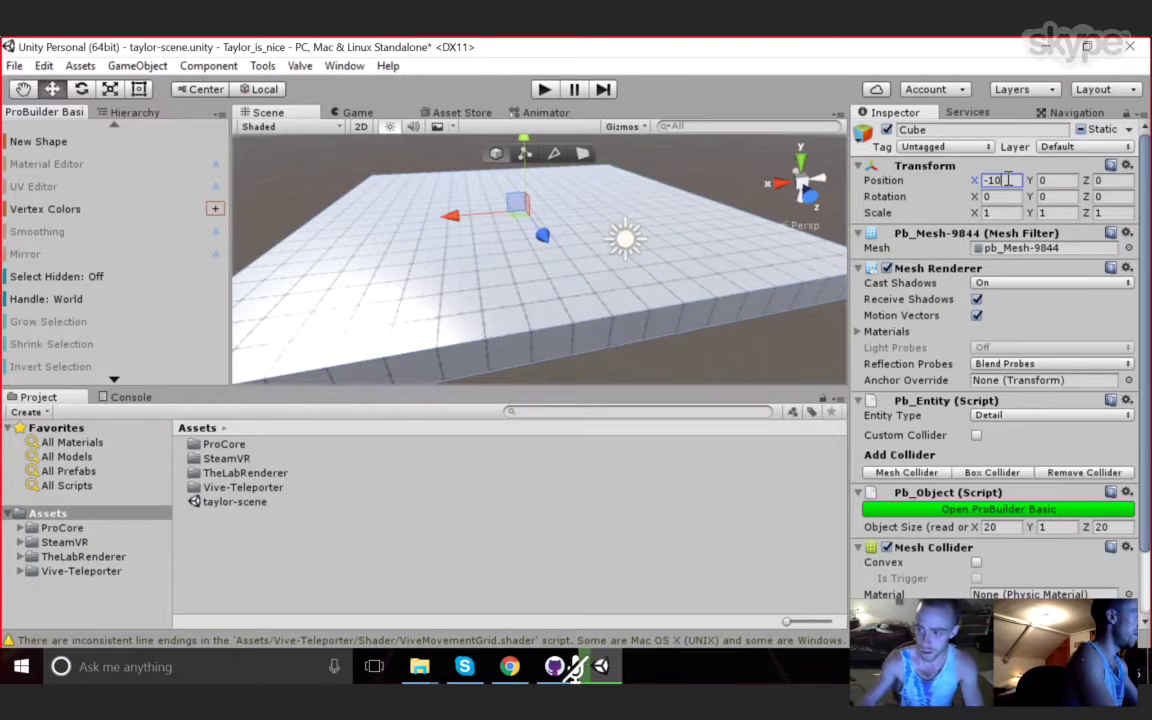
left_click(1100, 180)
type("10")
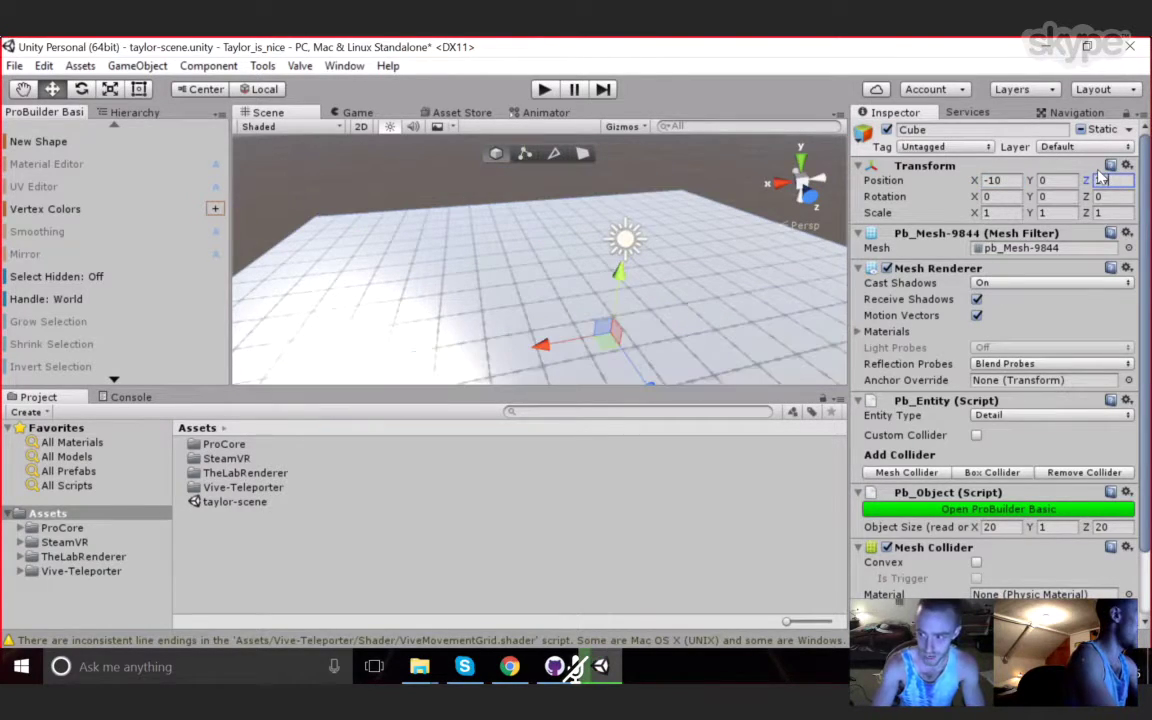
left_click(695, 162)
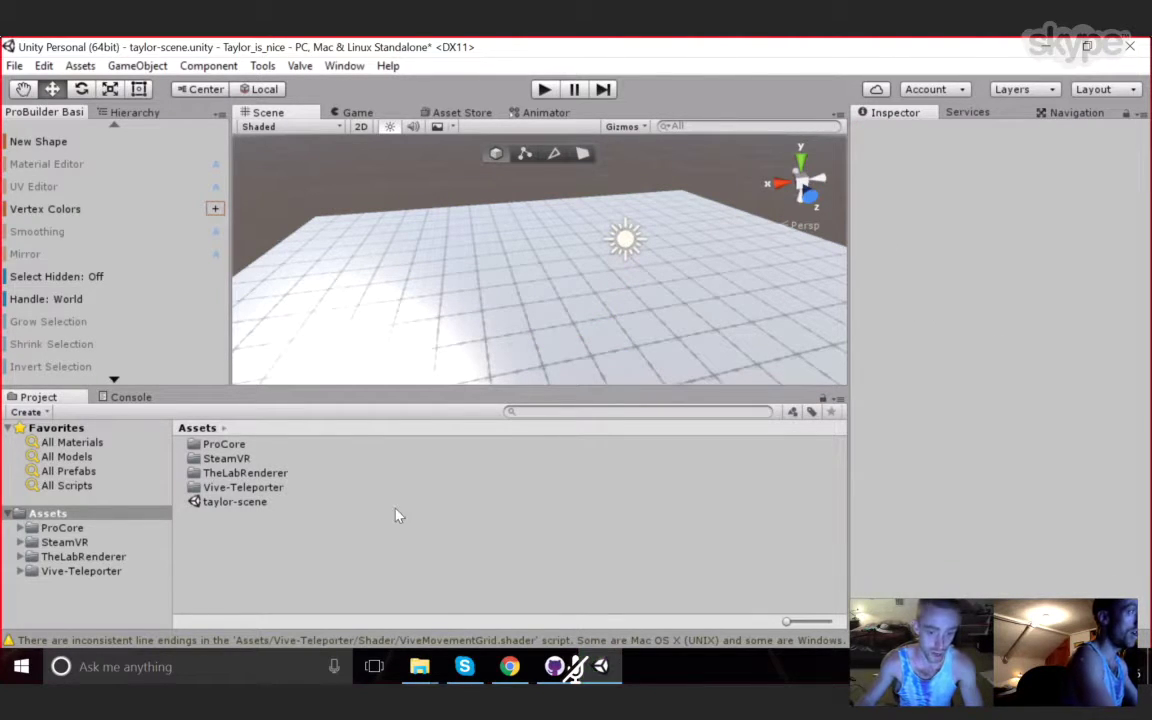
- Add the [CameraRig] prefab from the SteamVR Prefabs folder to the taylor-scene hierarchy
left_click_drag(432, 254, 122, 246, "alt")
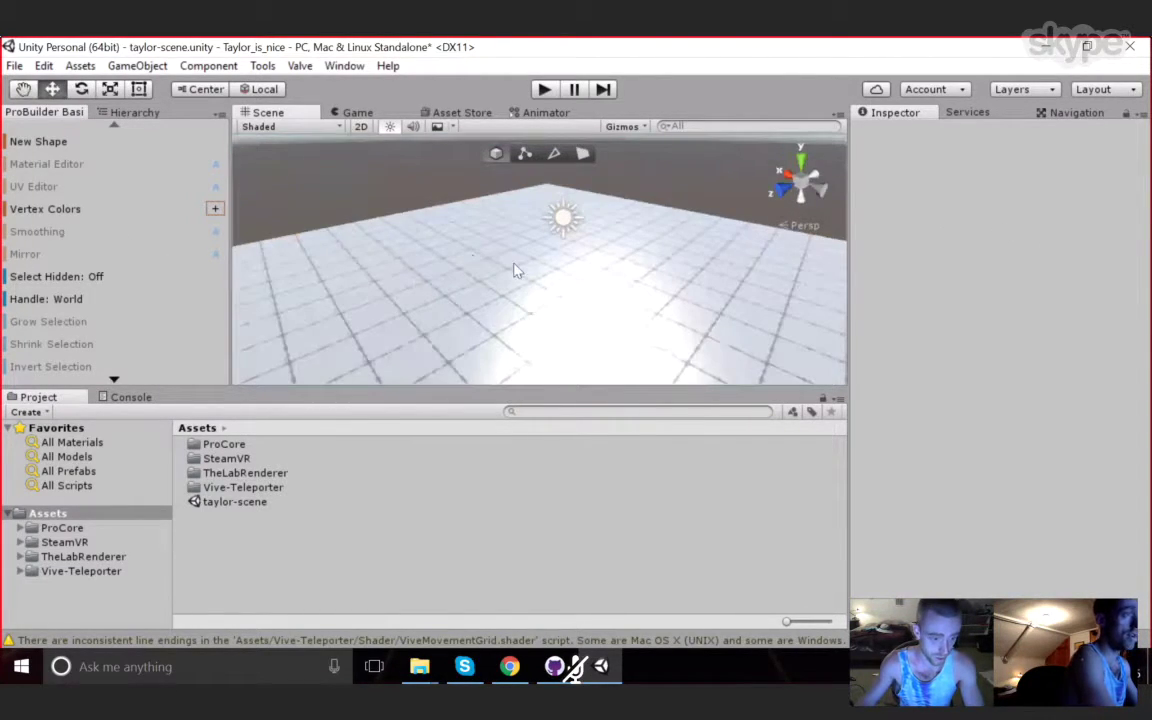
double_click(226, 458)
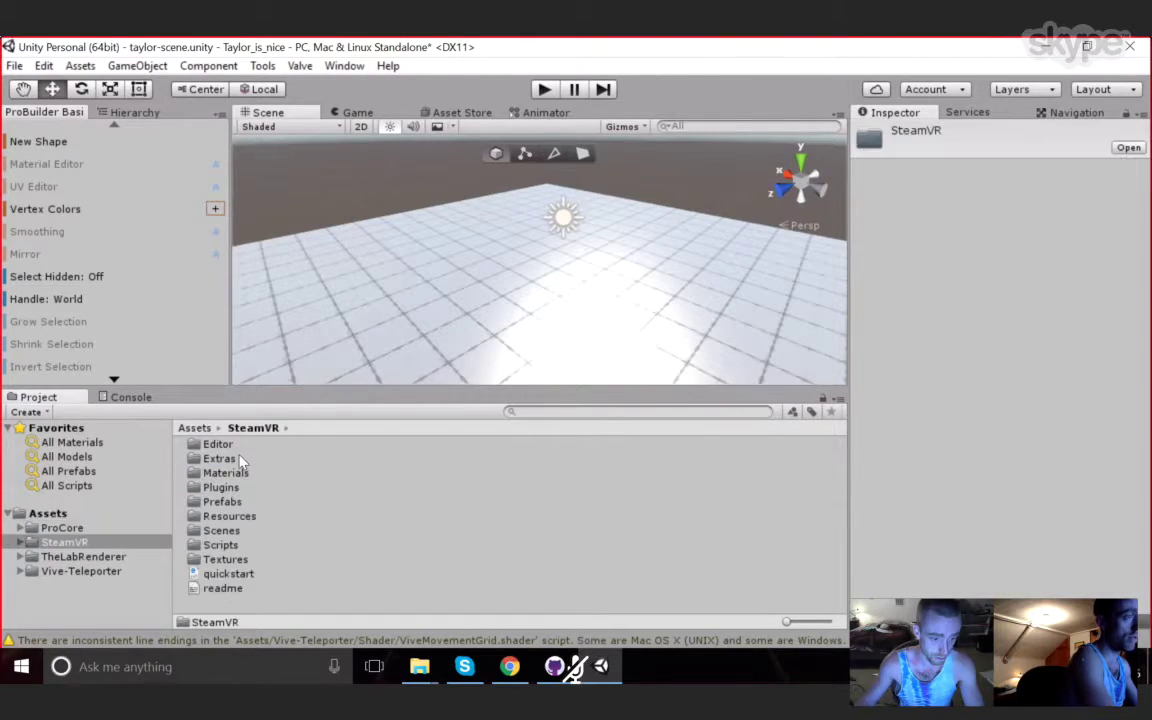
double_click(224, 502)
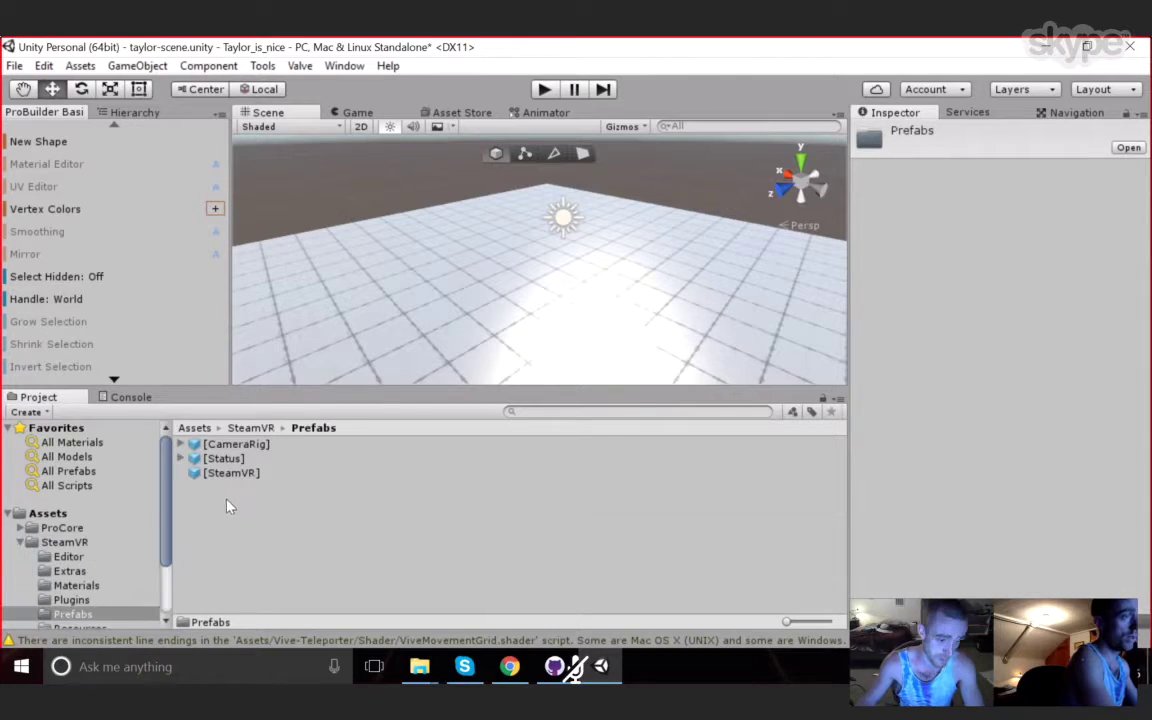
left_click(112, 113)
left_click_drag(232, 444, 35, 183)
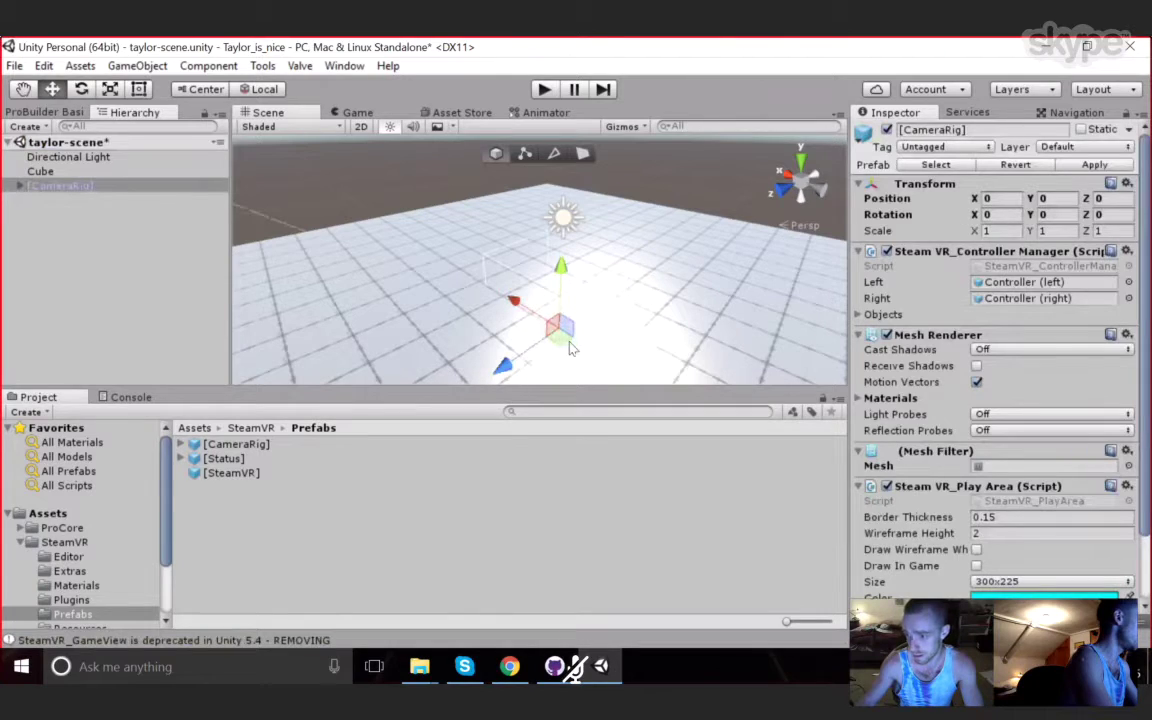
- Deselect the camera rig and save taylor-scene
left_click(596, 162)
left_click_drag(670, 193, 655, 293, "alt")
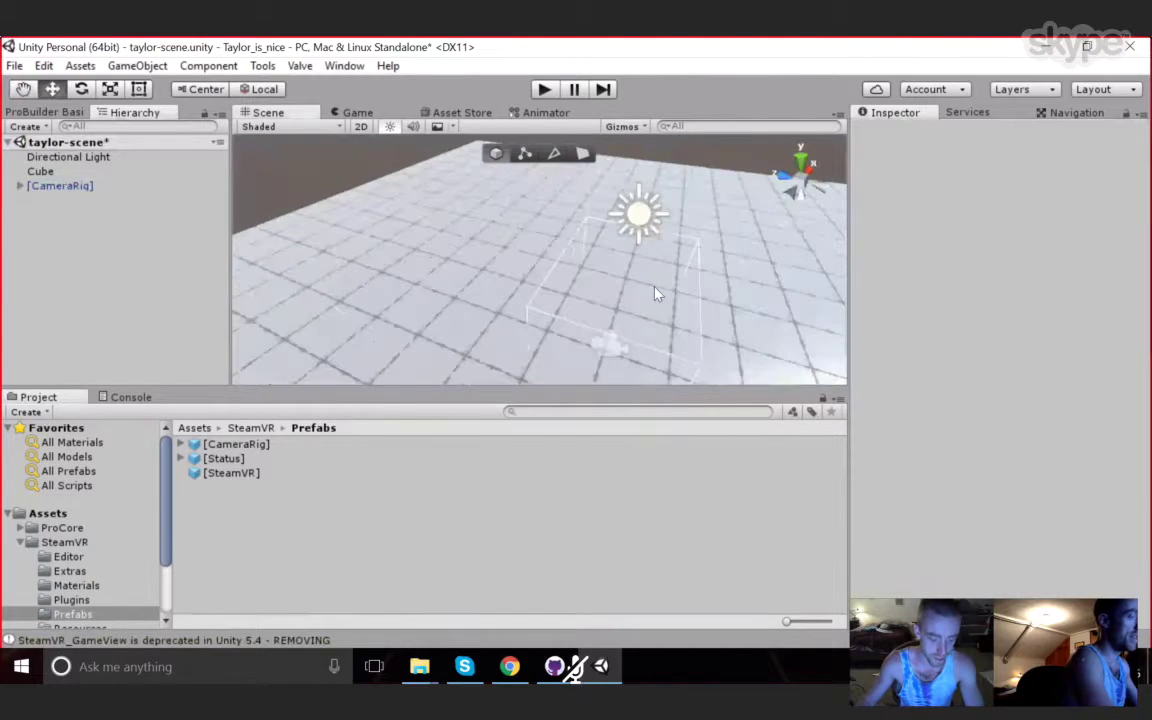
key("ctrl+s")
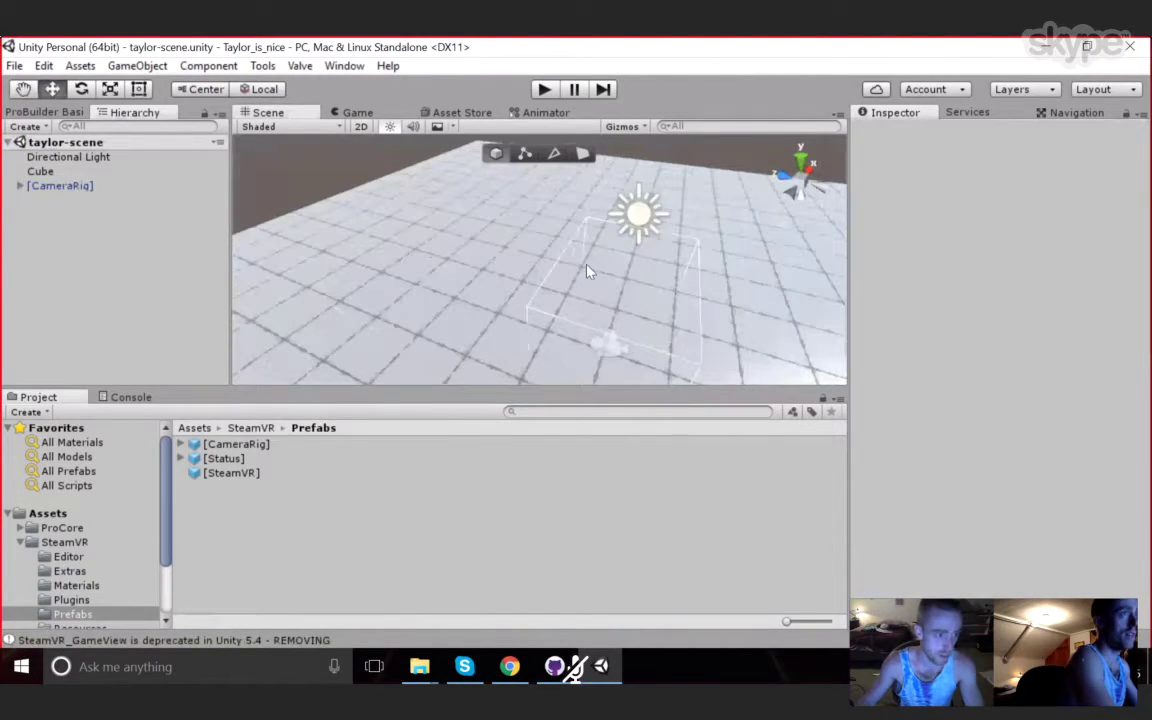
- Add the Navmesh prefab from the Vive-Teleporter Prefabs folder to the taylor-scene hierarchy
left_click(254, 428)
left_click(194, 428)
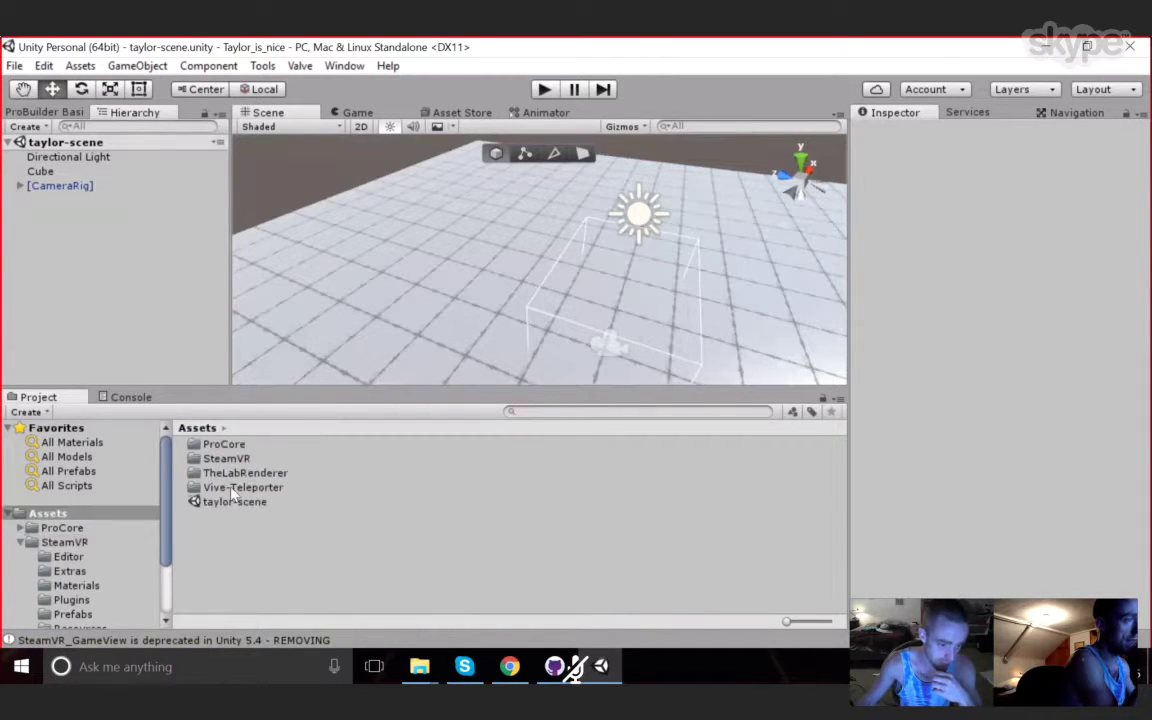
double_click(255, 489)
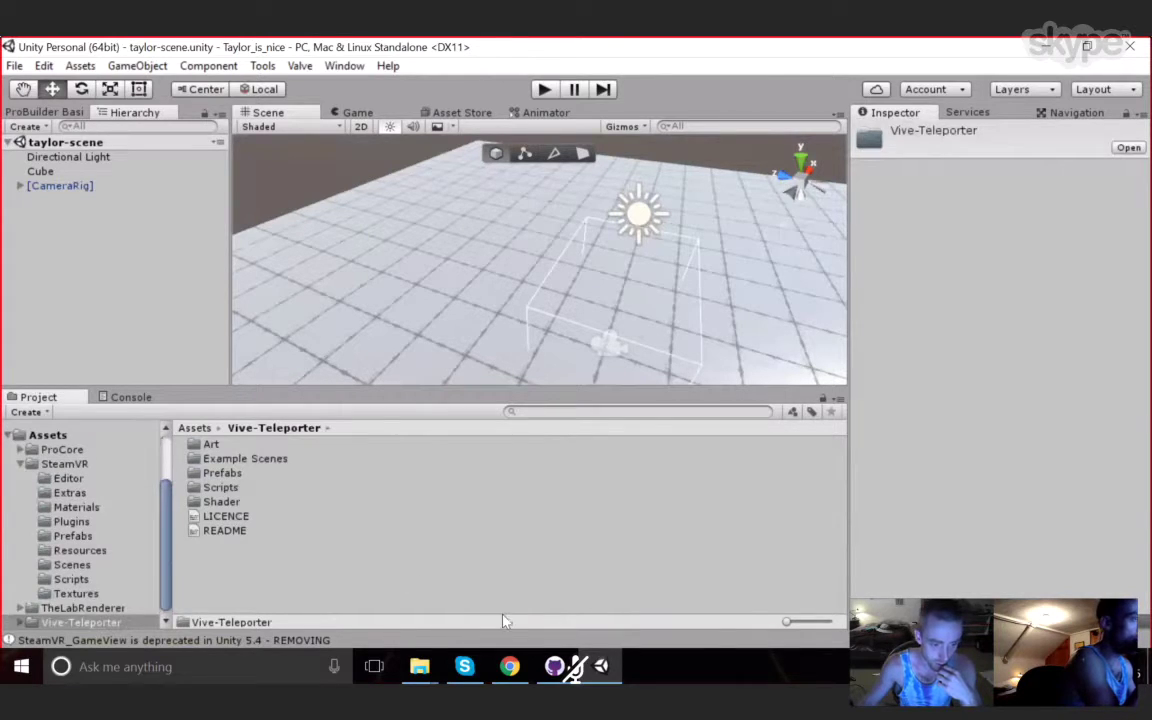
double_click(222, 473)
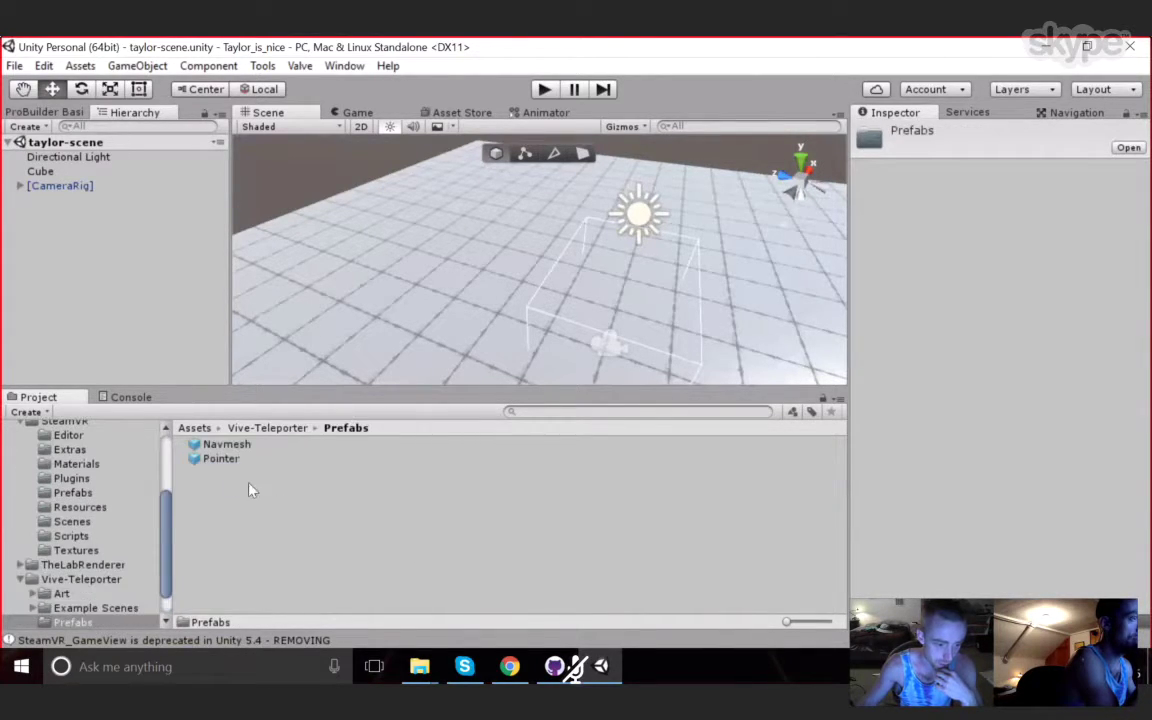
left_click(230, 445)
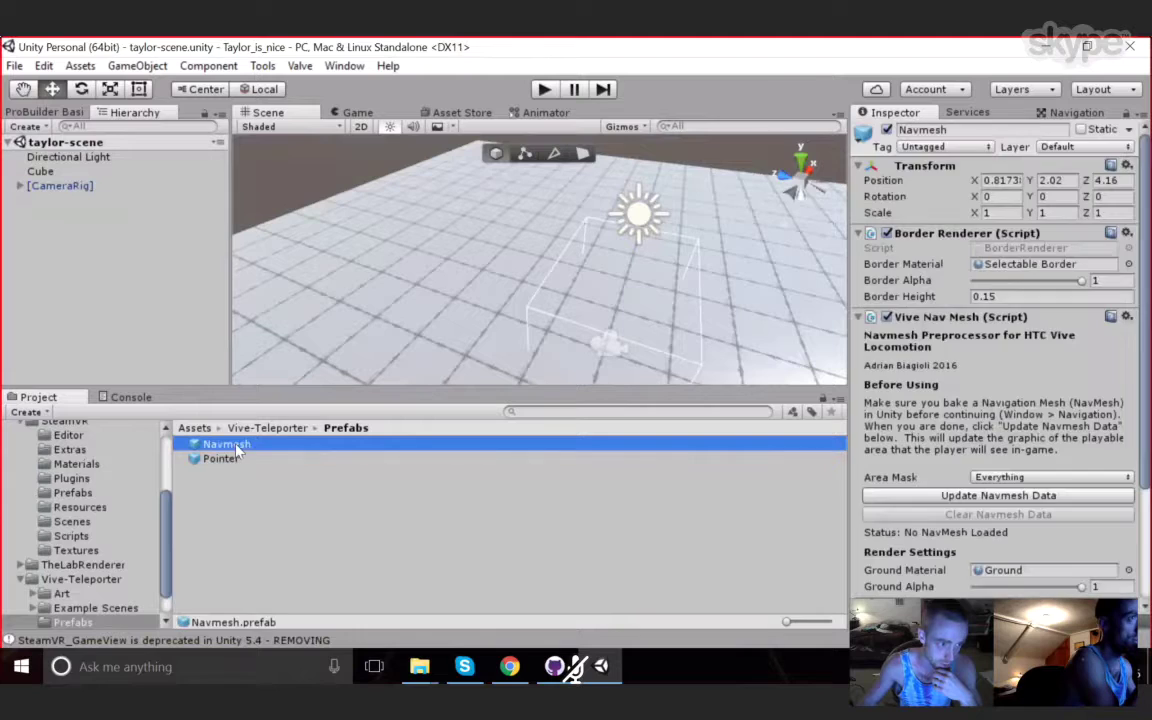
left_click_drag(238, 445, 62, 210)
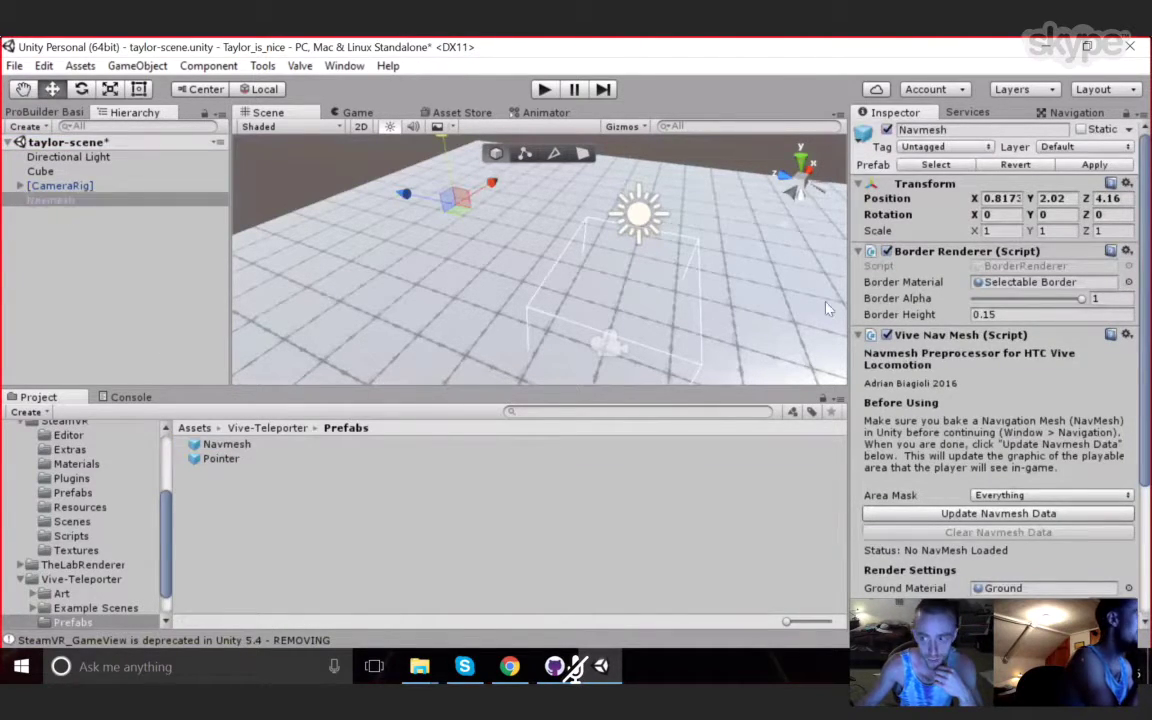
- Set the navigation bake agent radius to 0.1 and expand the advanced bake settings
left_click(1075, 113)
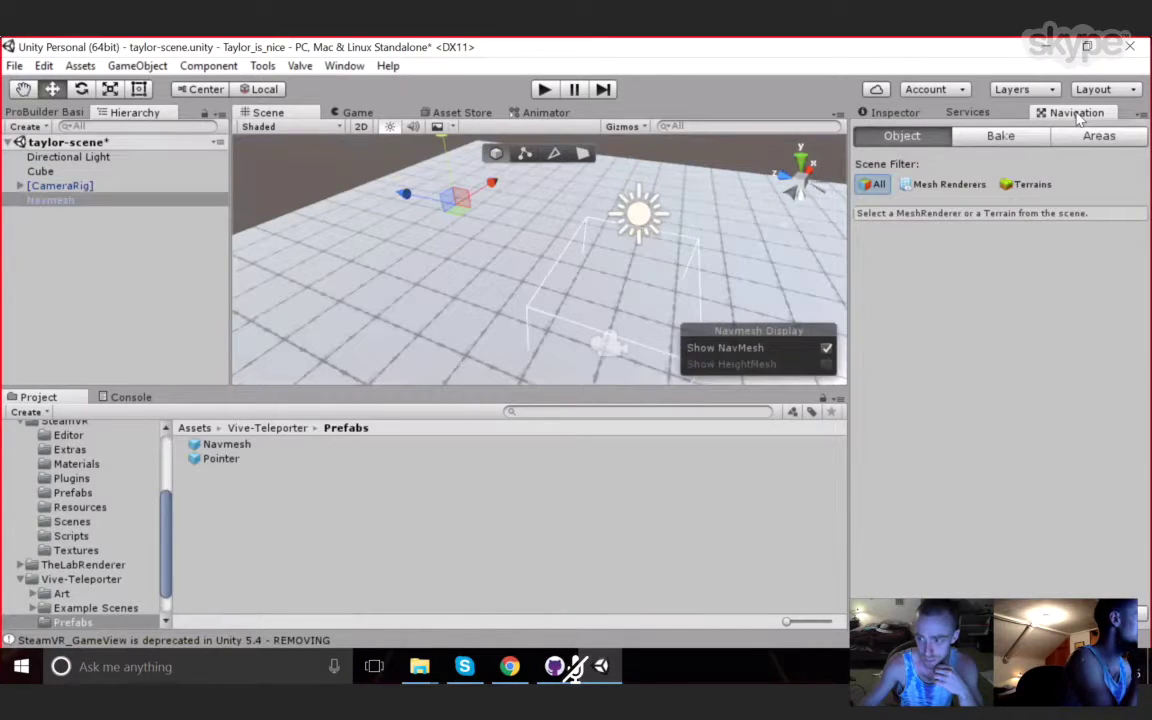
left_click(1003, 138)
left_click(1029, 297)
type("0.1")
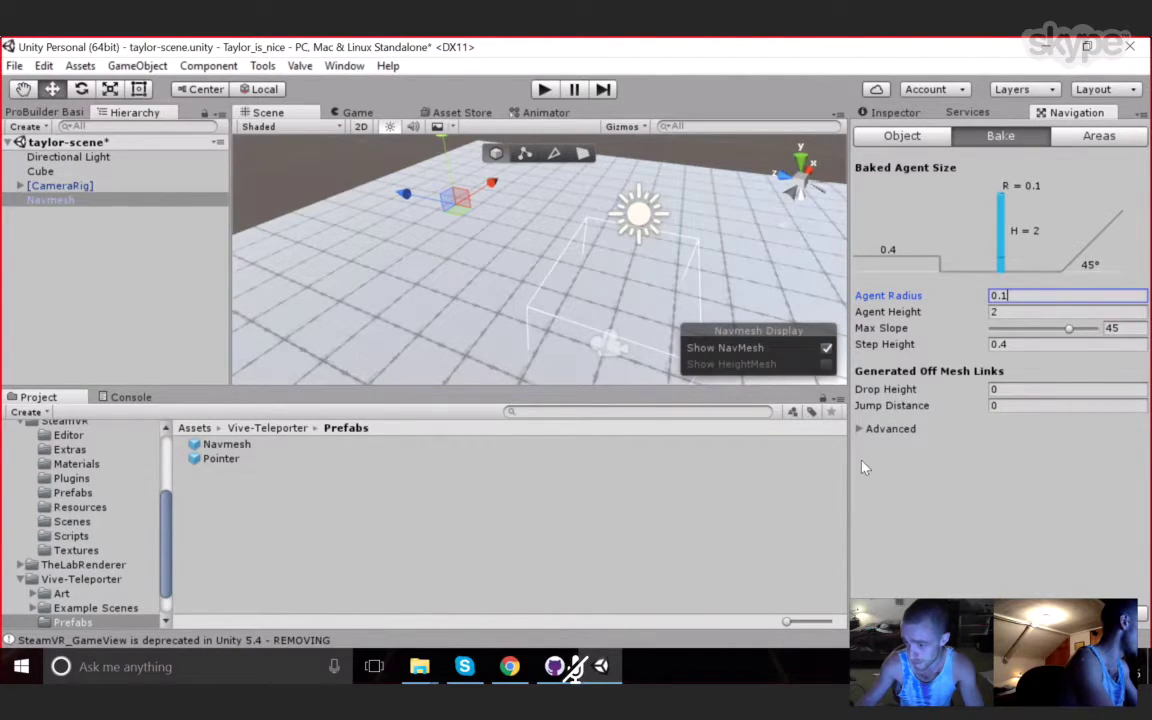
left_click(859, 429)
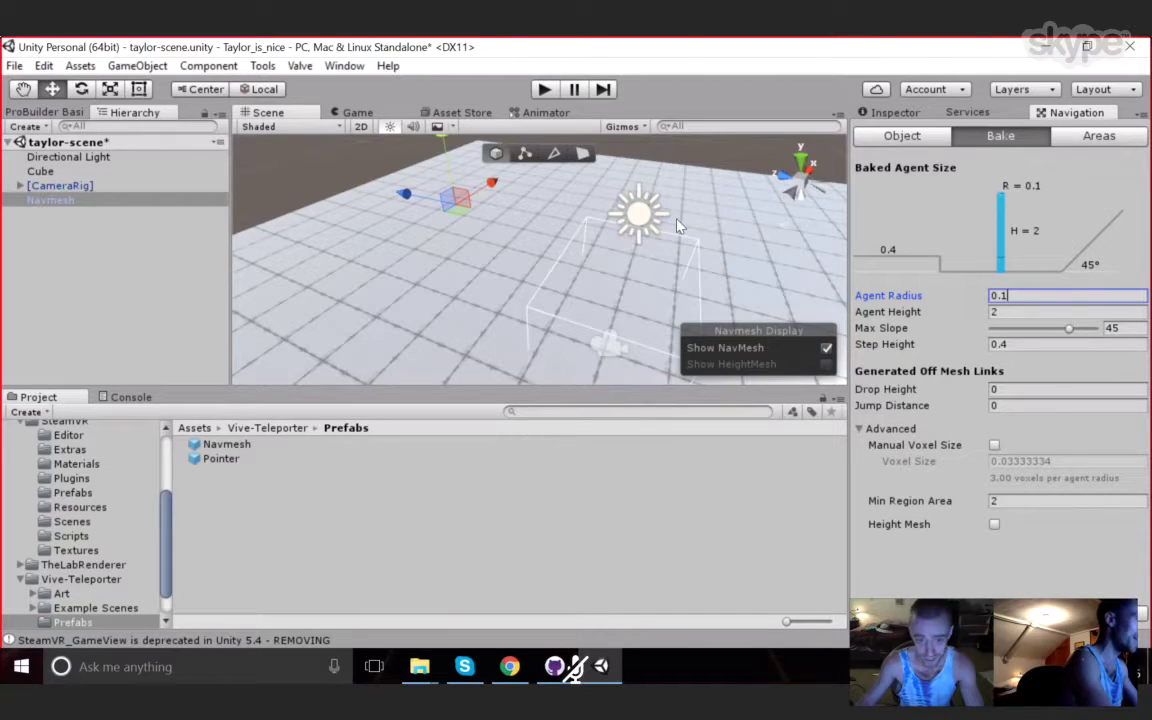
- Select the floor cube and set its static flags to Everything
left_click_drag(704, 218, 571, 265, "alt")
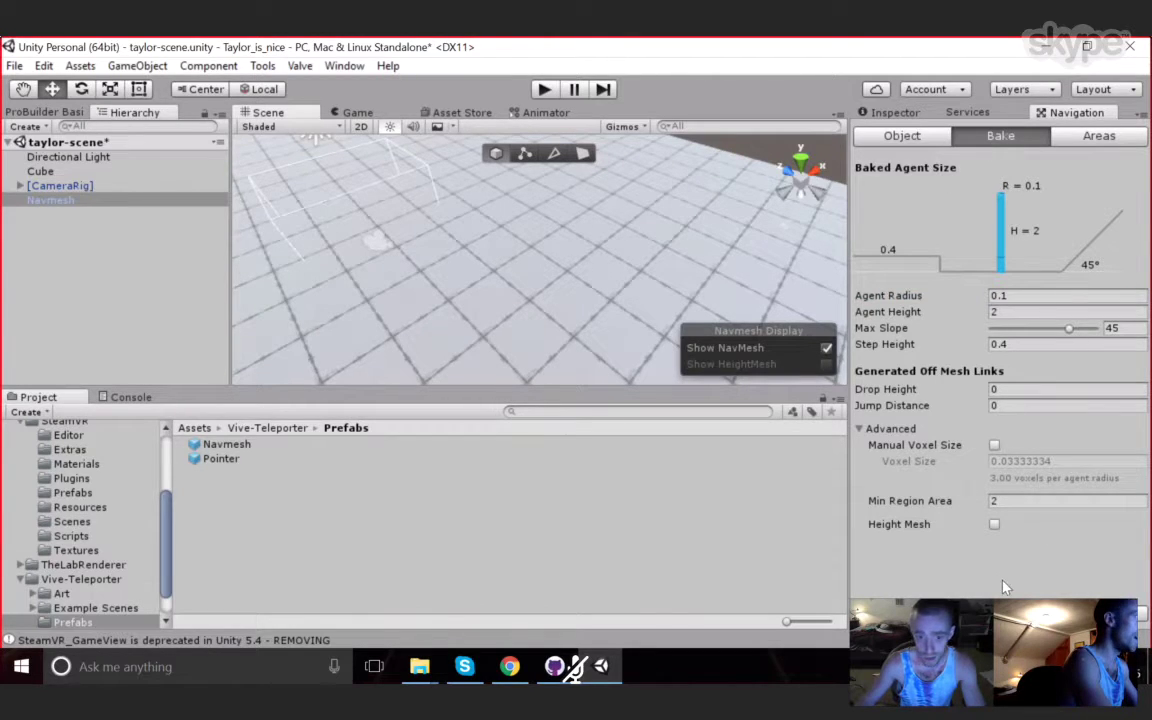
key("alt")
left_click_drag(650, 302, 462, 180, "alt")
left_click(567, 340)
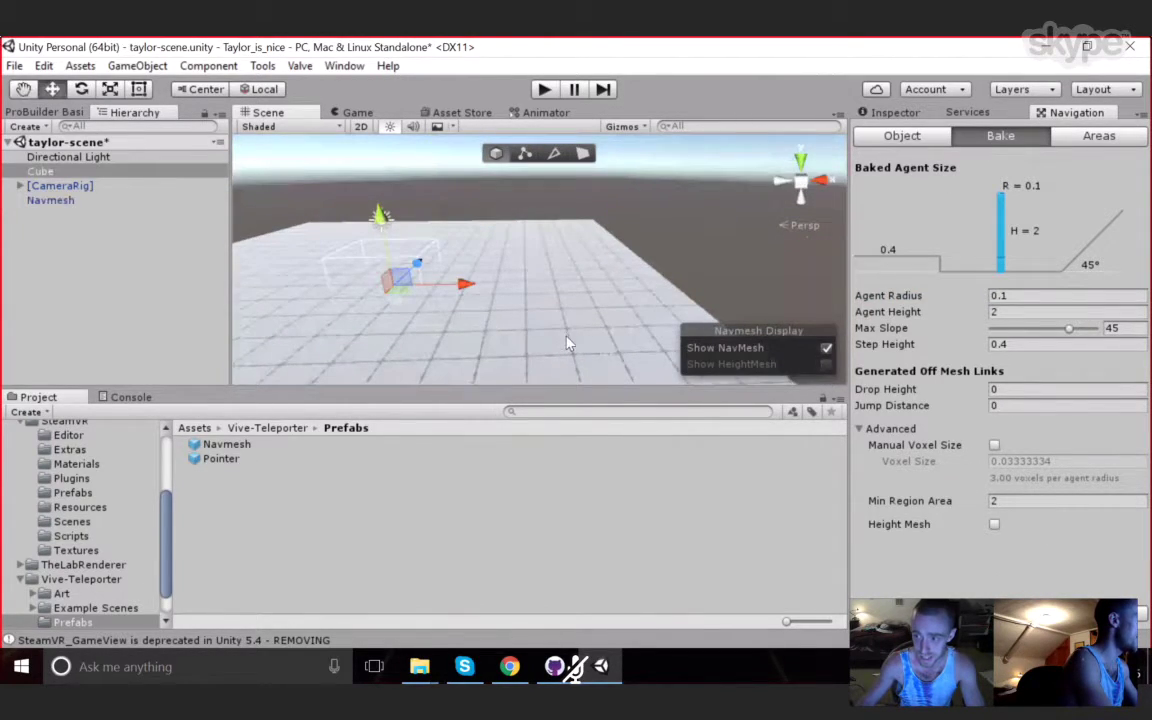
left_click(899, 113)
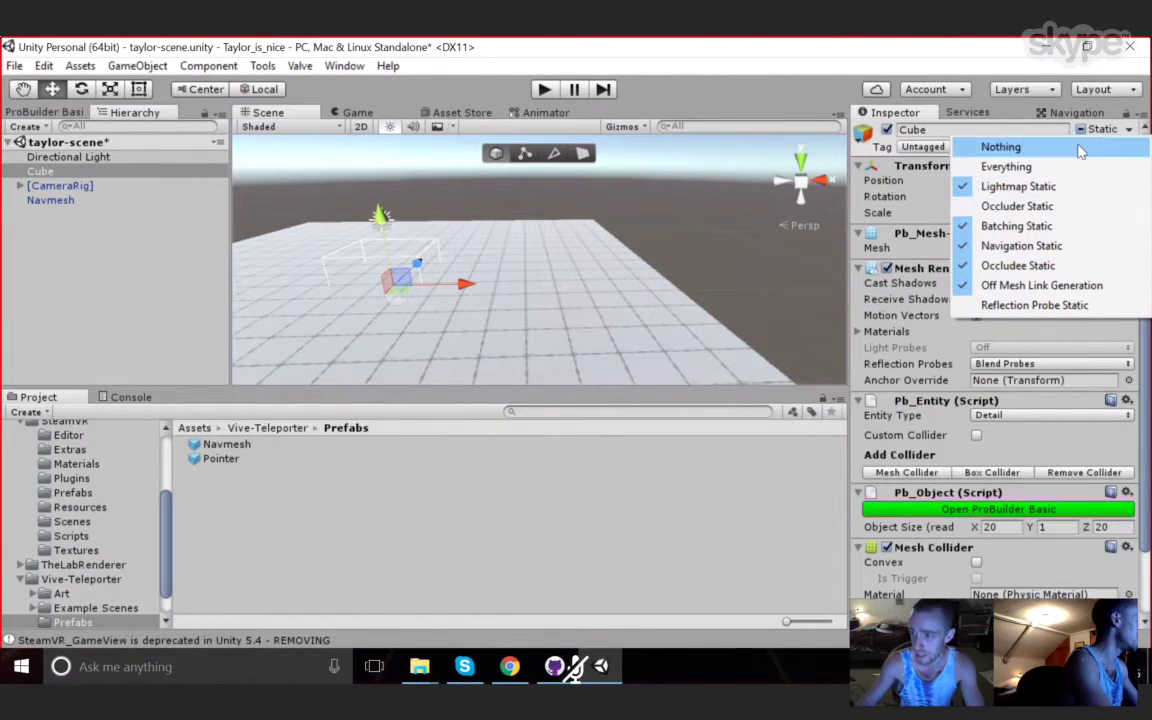
left_click(1005, 166)
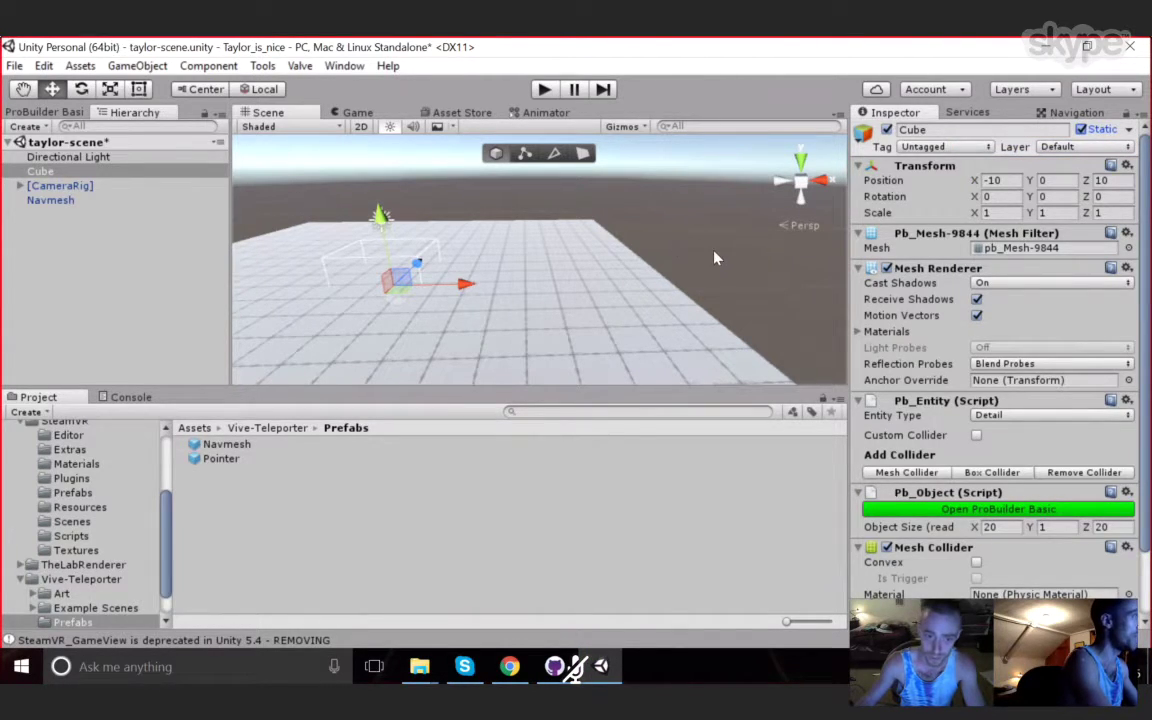
left_click_drag(714, 258, 490, 278, "alt")
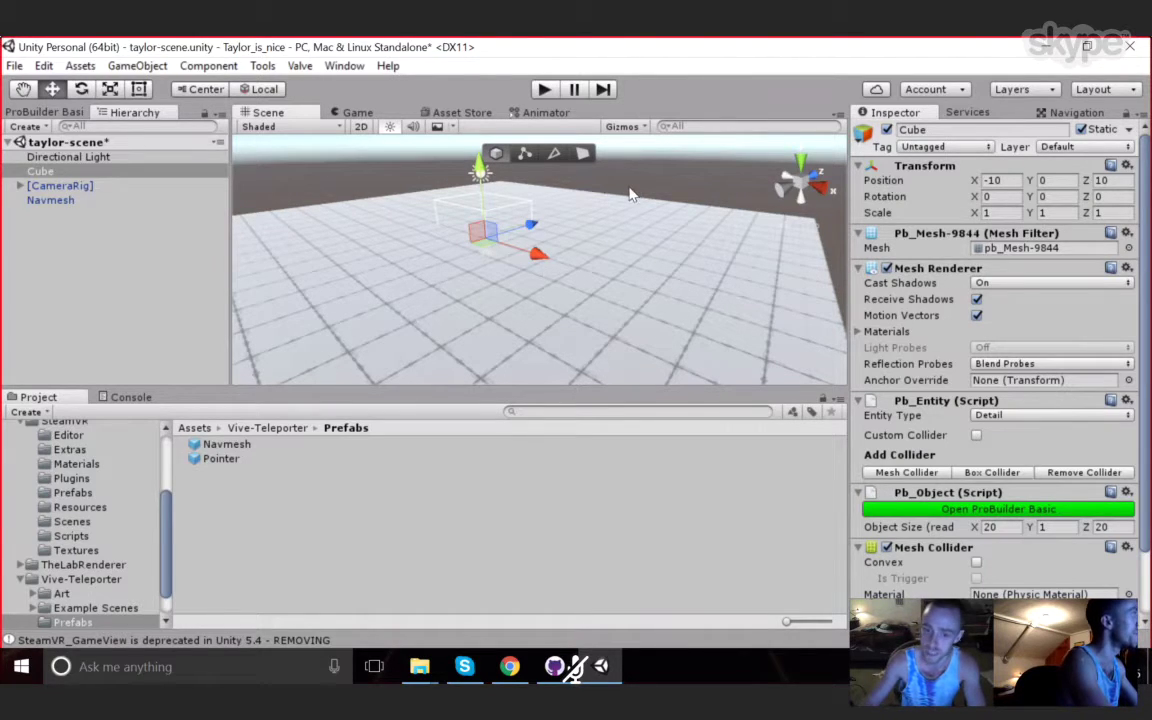
left_click_drag(628, 191, 582, 226, "alt")
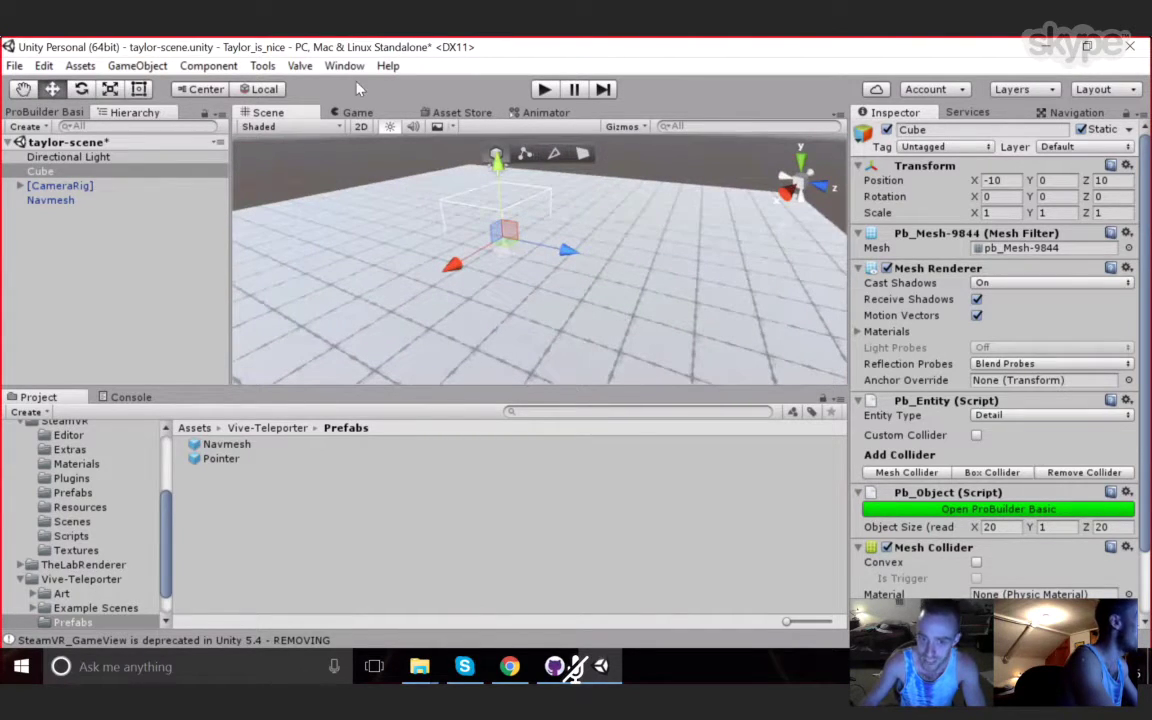
left_click_drag(694, 309, 535, 298, "alt")
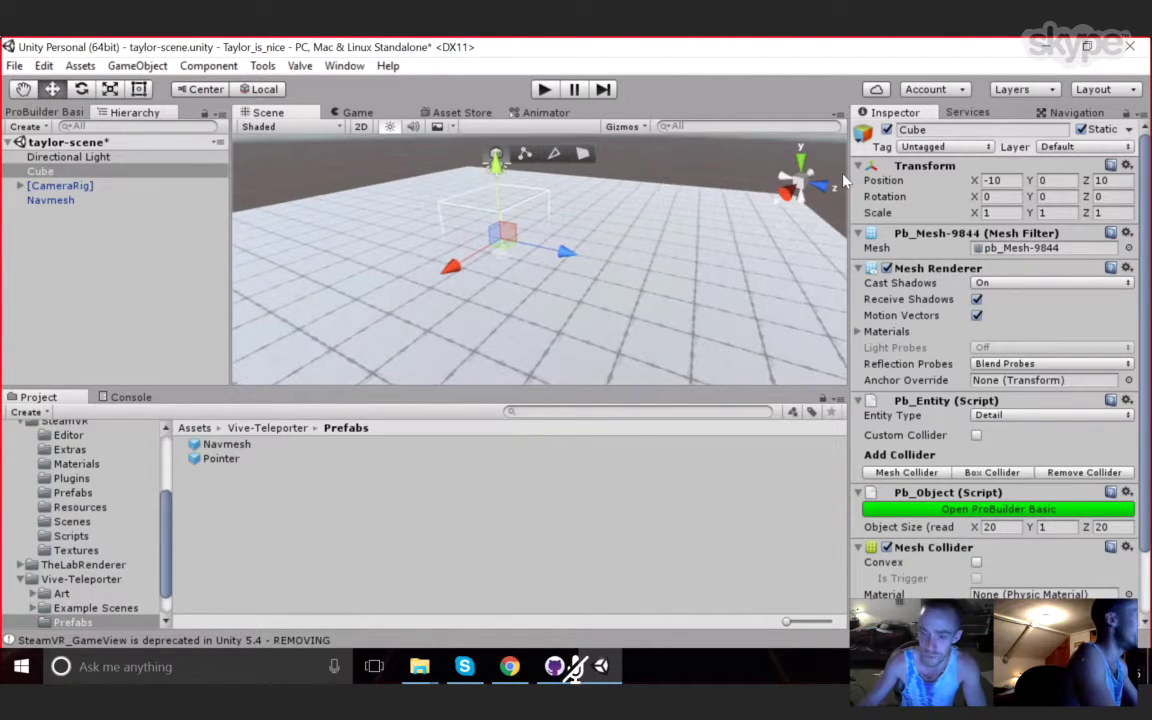
left_click_drag(658, 369, 518, 318, "alt")
left_click(1112, 129)
left_click(698, 220)
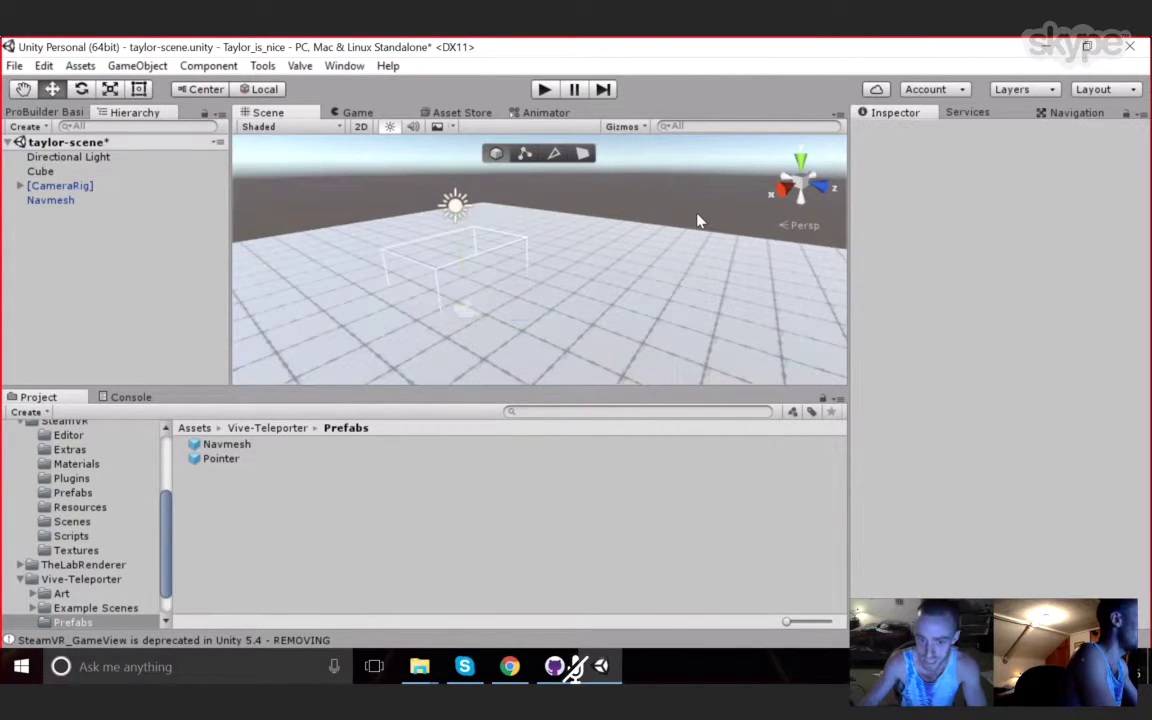
- Bake the navigation mesh for the floor cube and check its coverage from several angles
left_click_drag(678, 200, 566, 203, "alt")
left_click(540, 235)
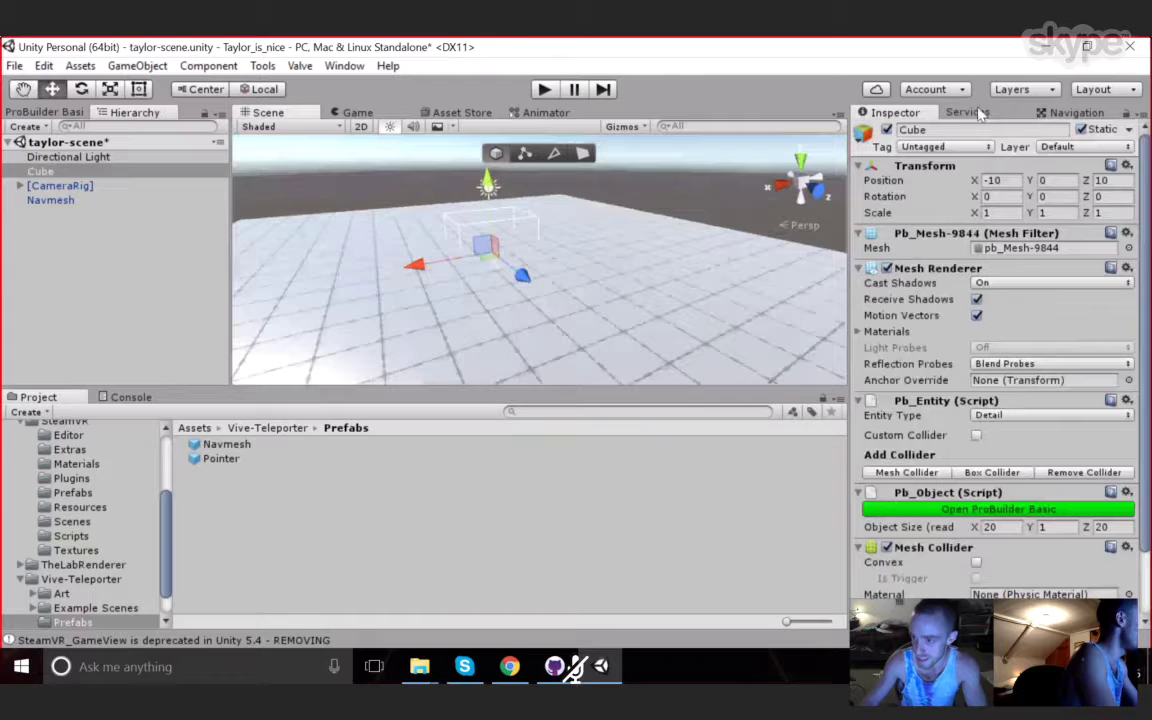
left_click(1076, 112)
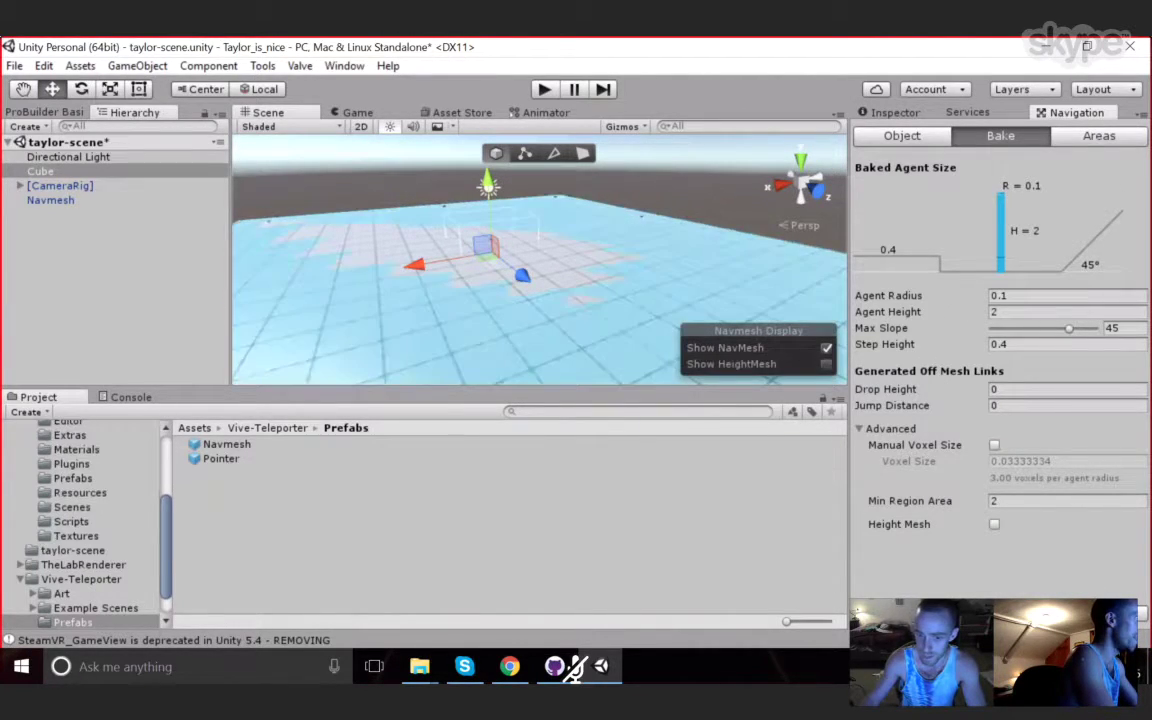
left_click_drag(683, 260, 397, 230, "alt")
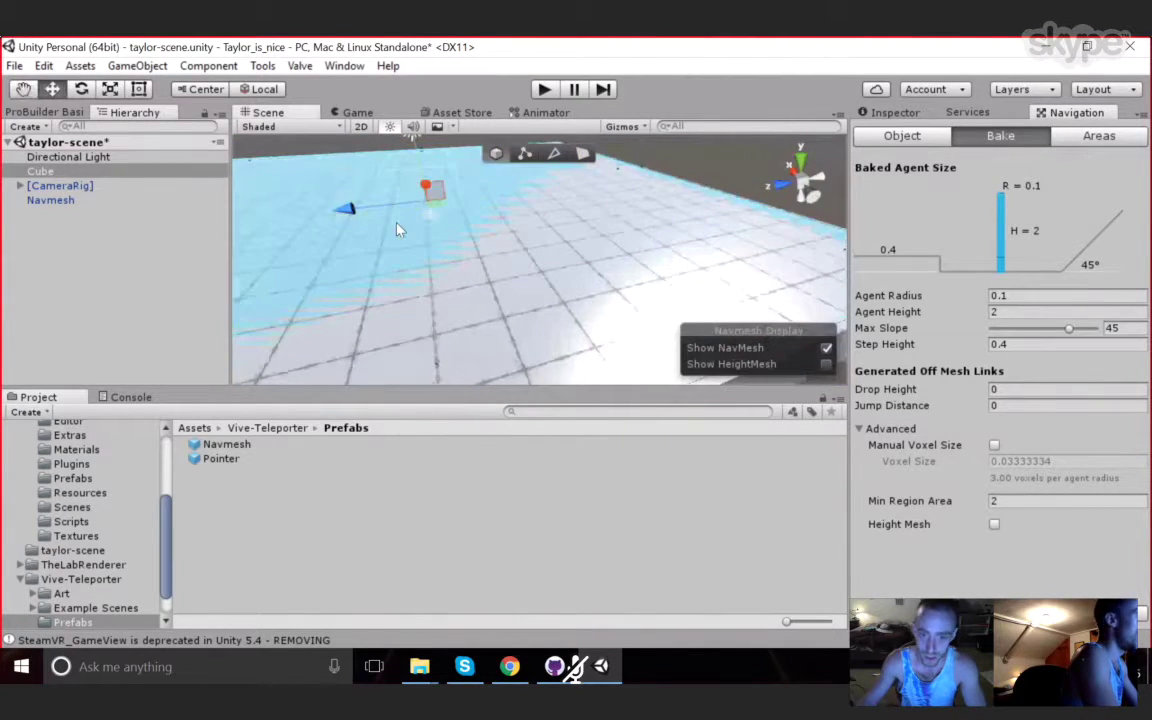
left_click_drag(753, 278, 582, 246, "alt")
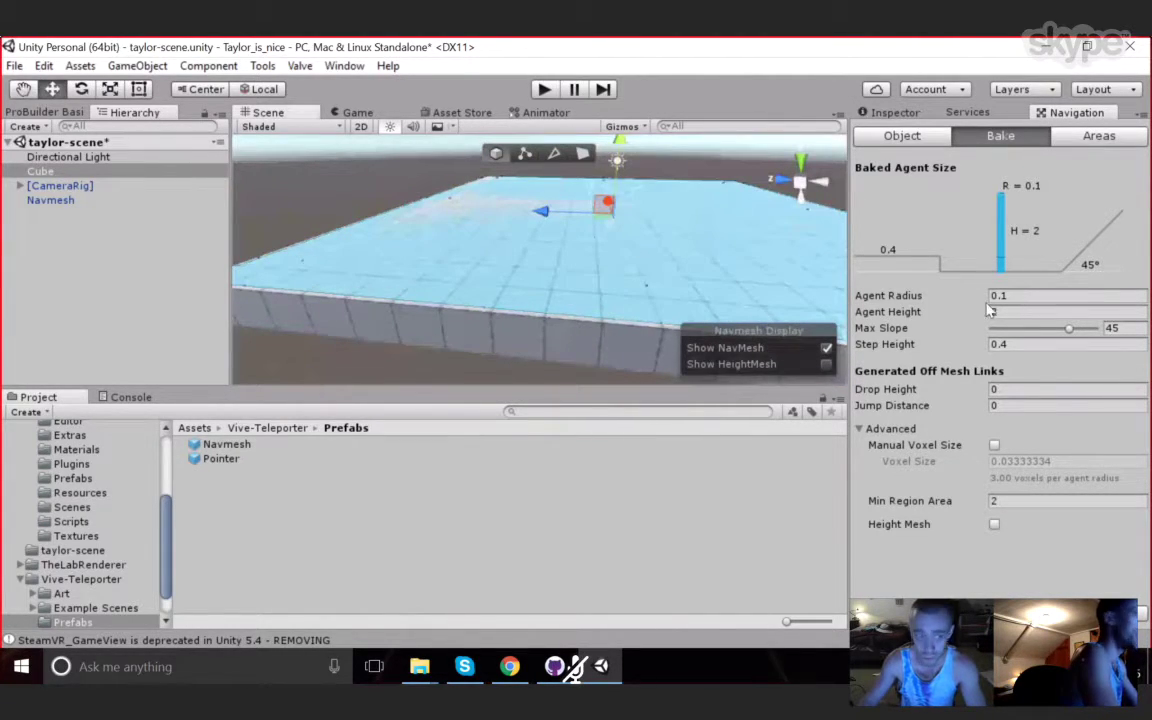
- Update the navmesh data in the Navmesh object's Vive Nav Mesh script and examine the floor
left_click(52, 200)
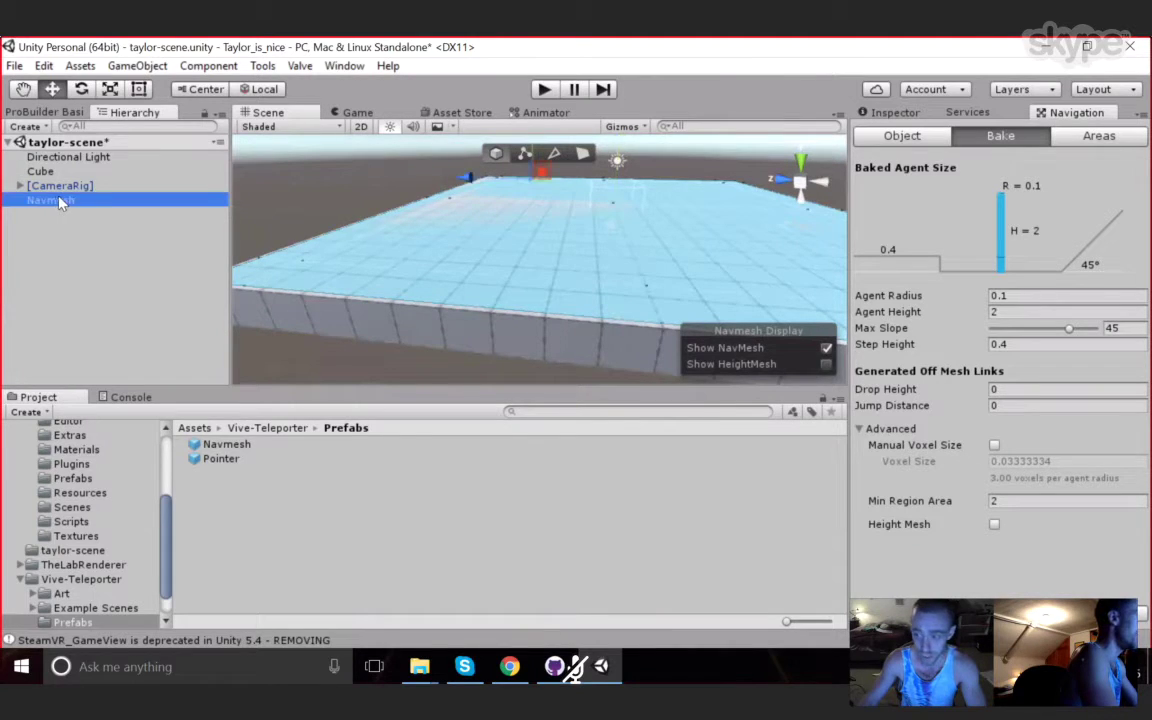
left_click(898, 113)
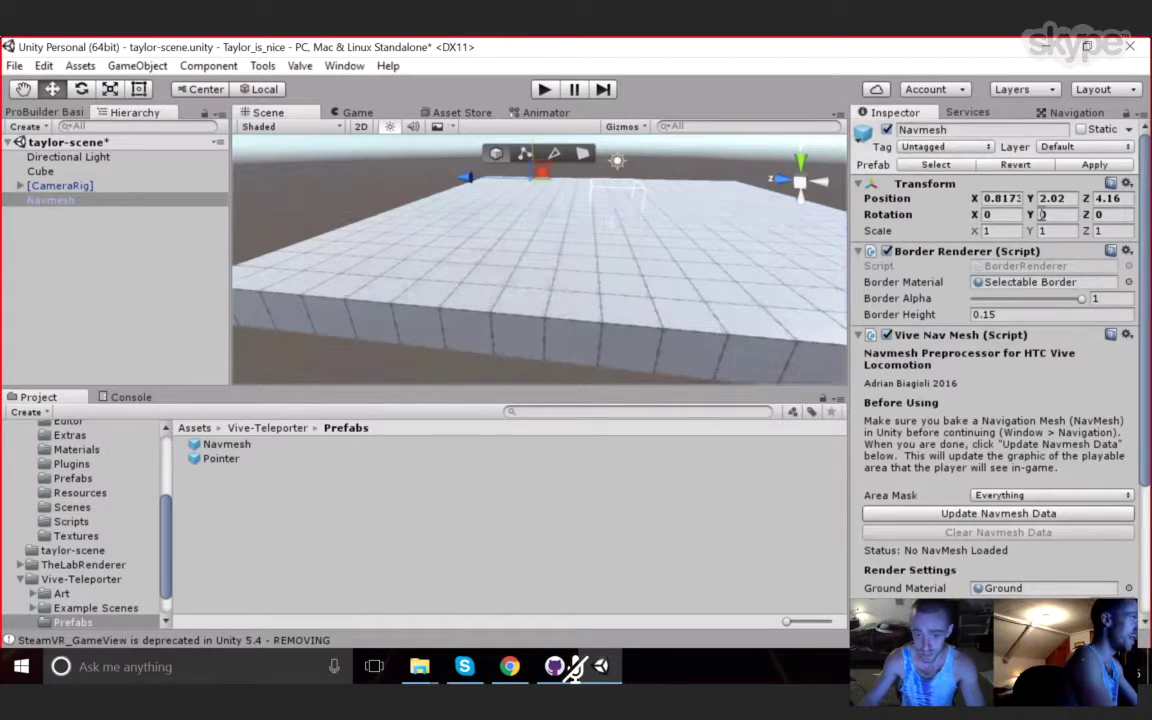
left_click(1040, 513)
left_click_drag(391, 247, 556, 305, "alt")
left_click_drag(473, 258, 761, 378, "alt")
left_click_drag(521, 305, 583, 351, "alt")
- Add the Vive-Teleporter Pointer prefab to the taylor-scene hierarchy and inspect the console errors
left_click(221, 459)
left_click_drag(222, 466, 42, 214)
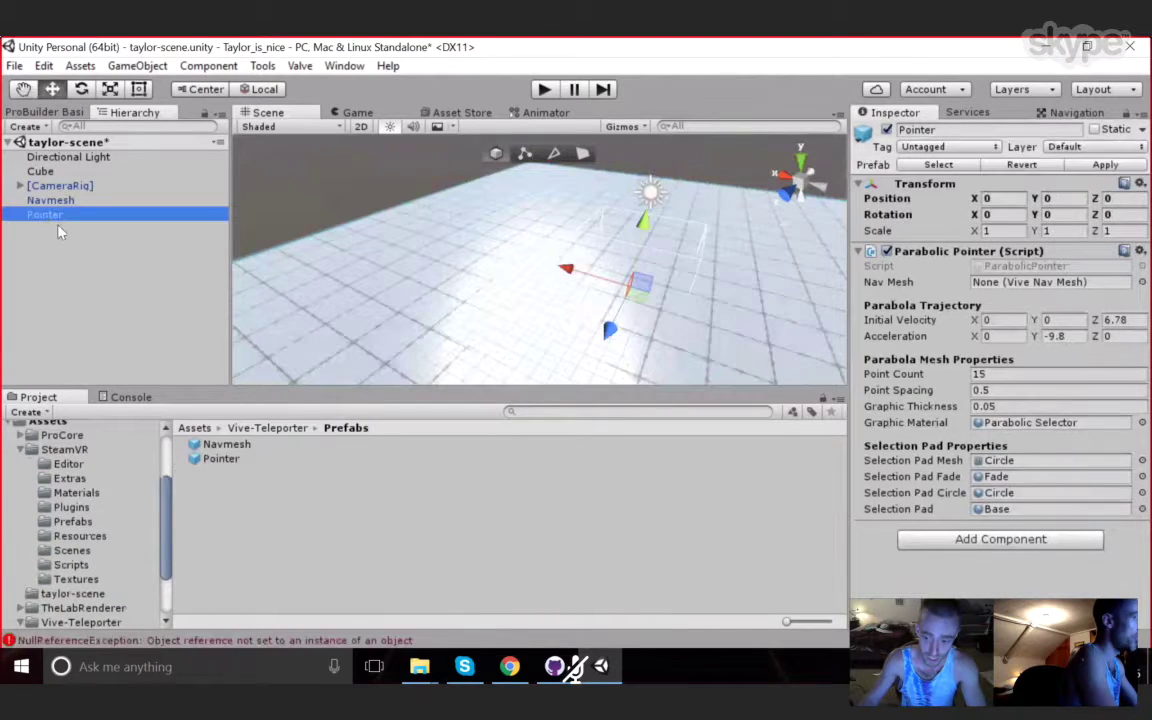
left_click(140, 624)
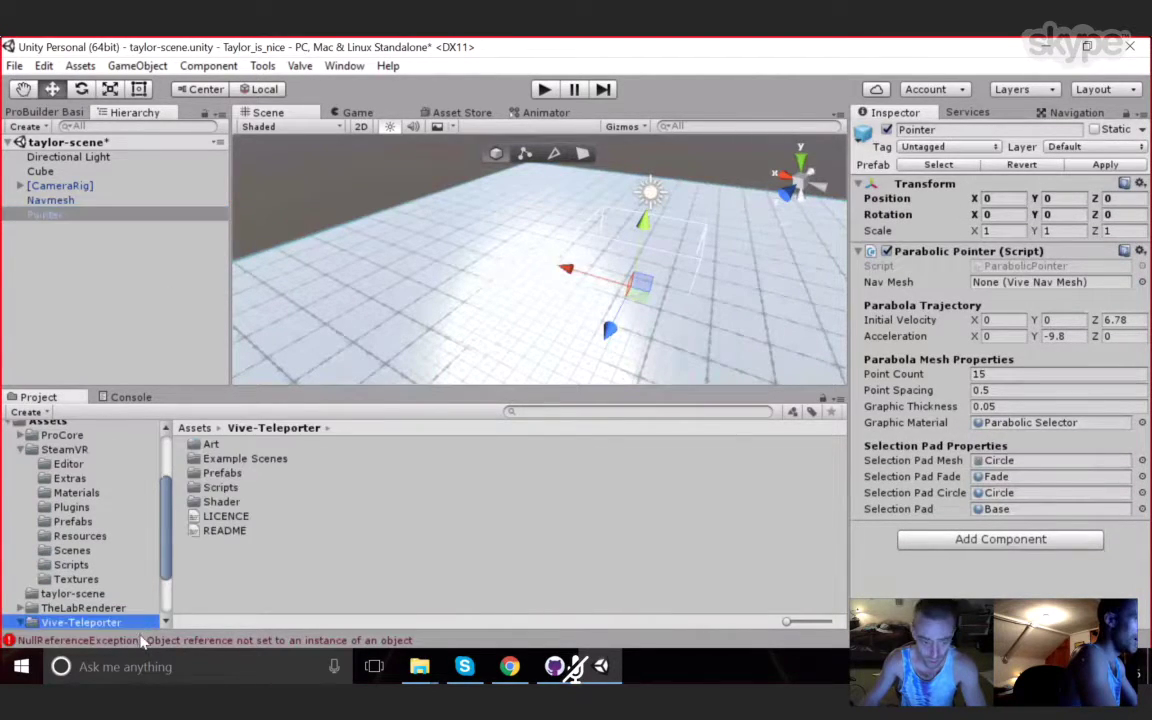
left_click(143, 641)
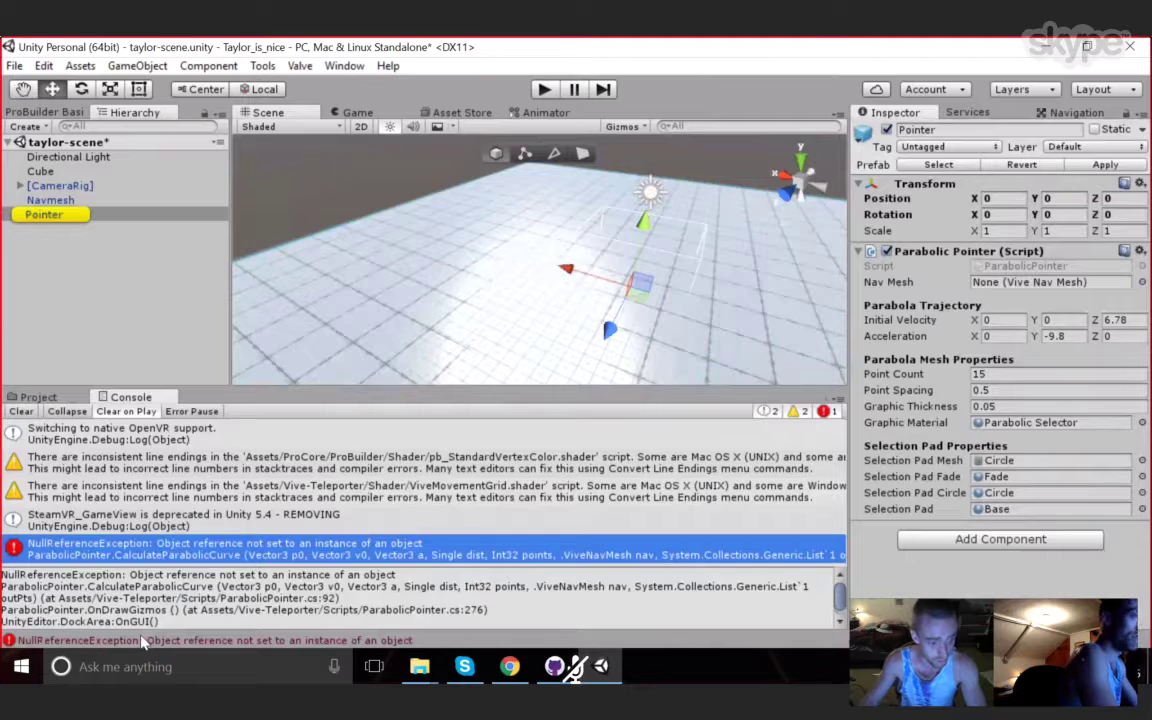
left_click(127, 343)
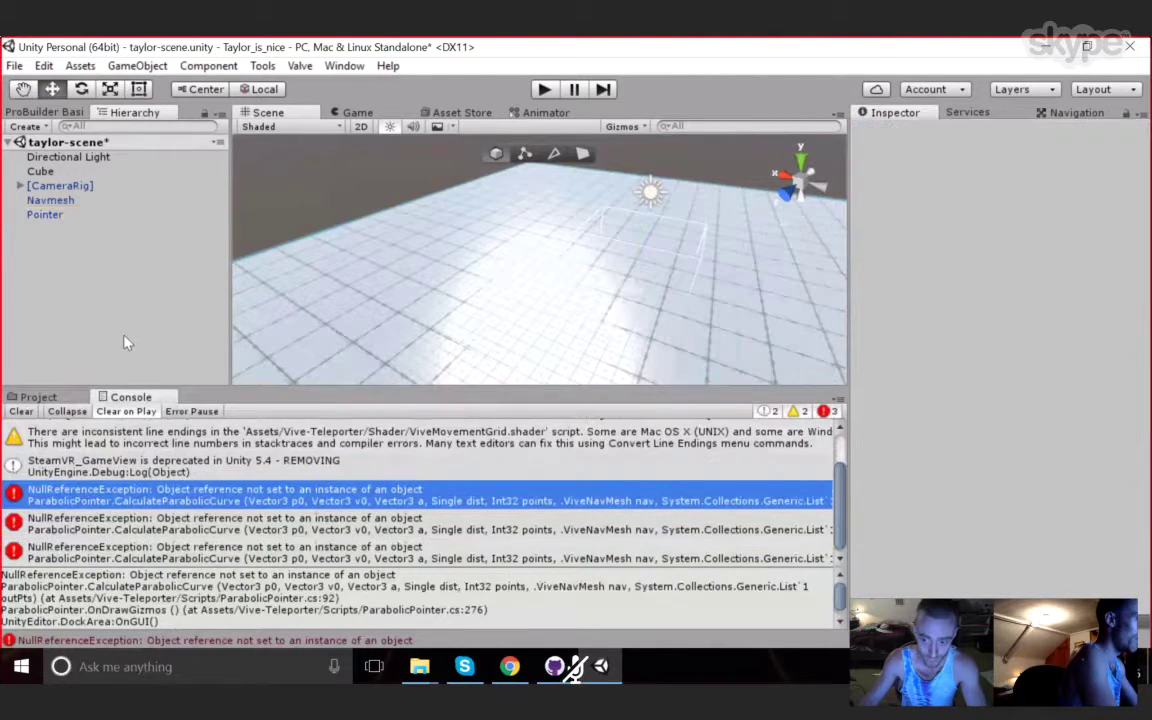
left_click(166, 640)
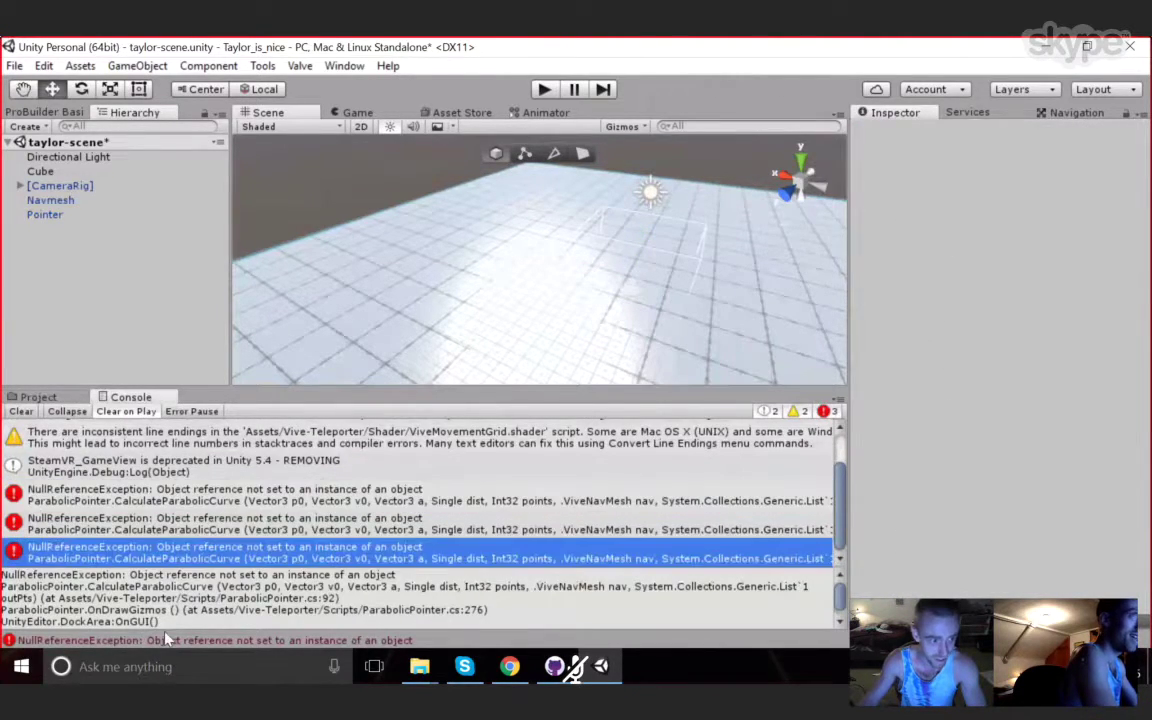
- Assign Navmesh as the Nav Mesh of the Pointer's Parabolic Pointer script, clear the console and return to the project files
left_click(60, 214)
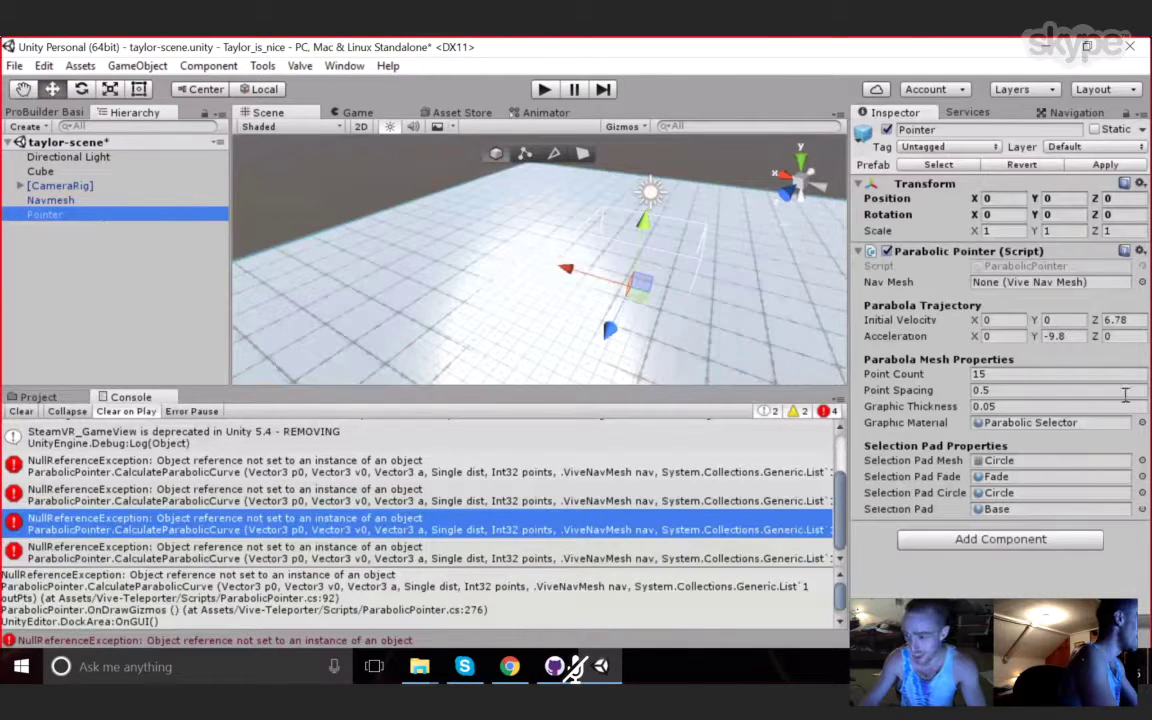
left_click(1142, 283)
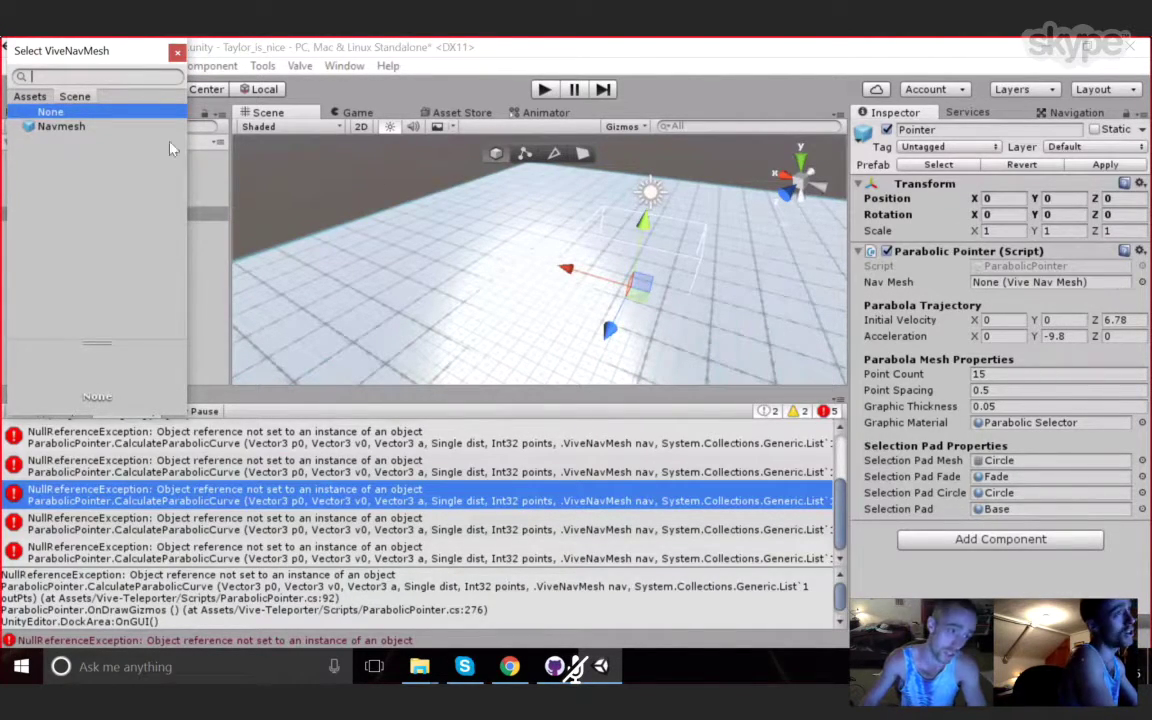
left_click(68, 128)
double_click(70, 133)
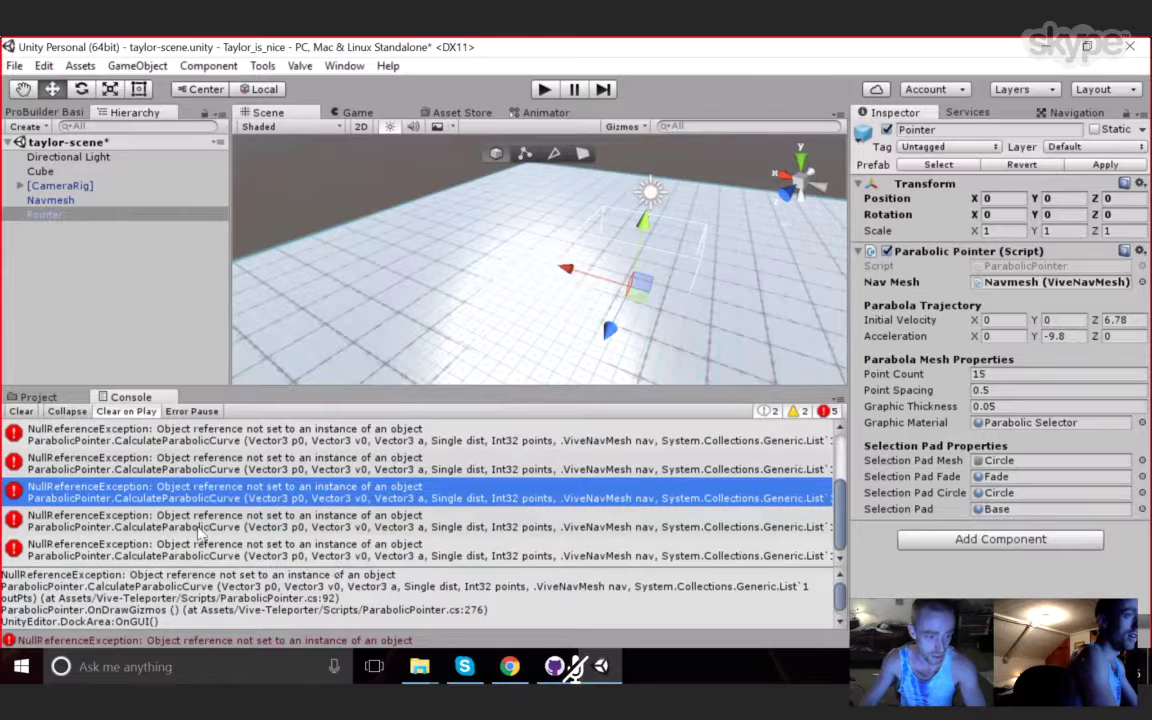
left_click(22, 411)
left_click(38, 397)
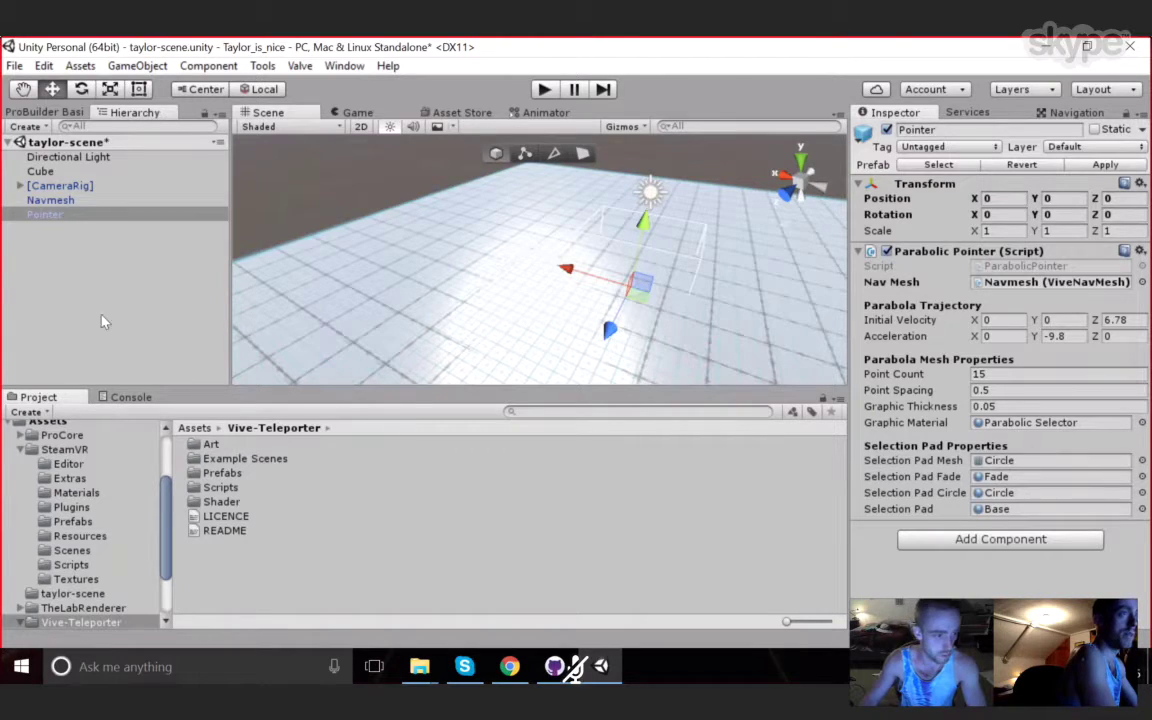
- Add the Vive Teleporter component to Camera (eye) inside the [CameraRig] object's Camera (head)
left_click(21, 187)
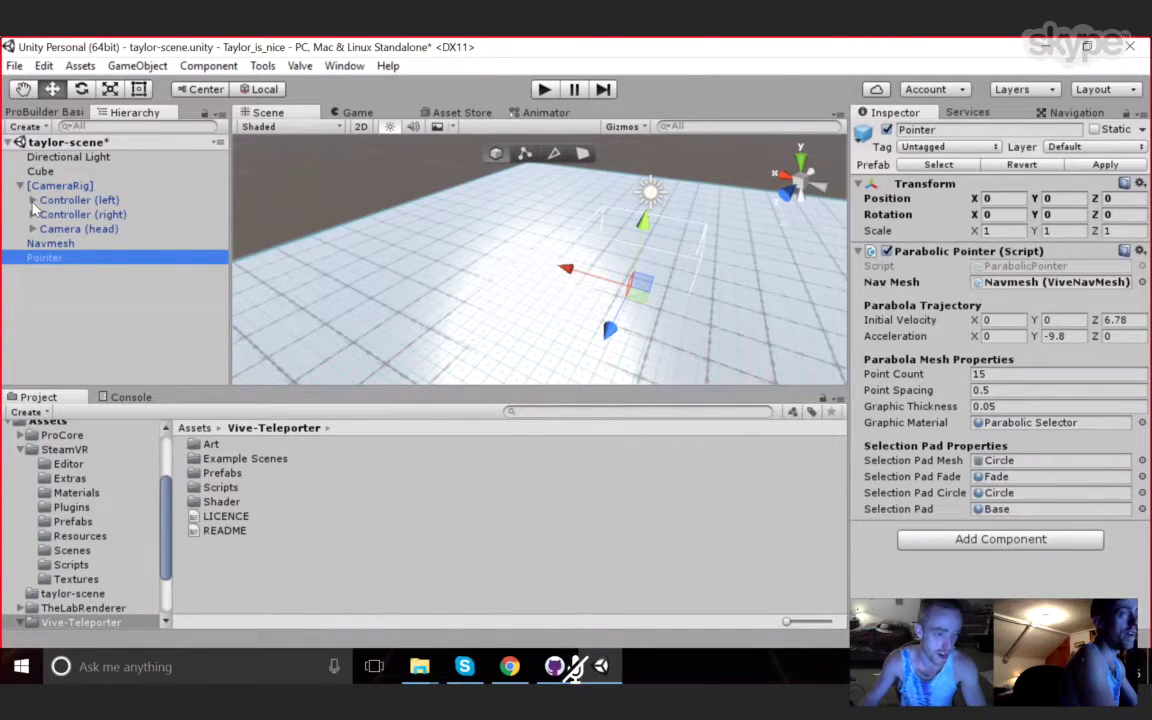
left_click(32, 230)
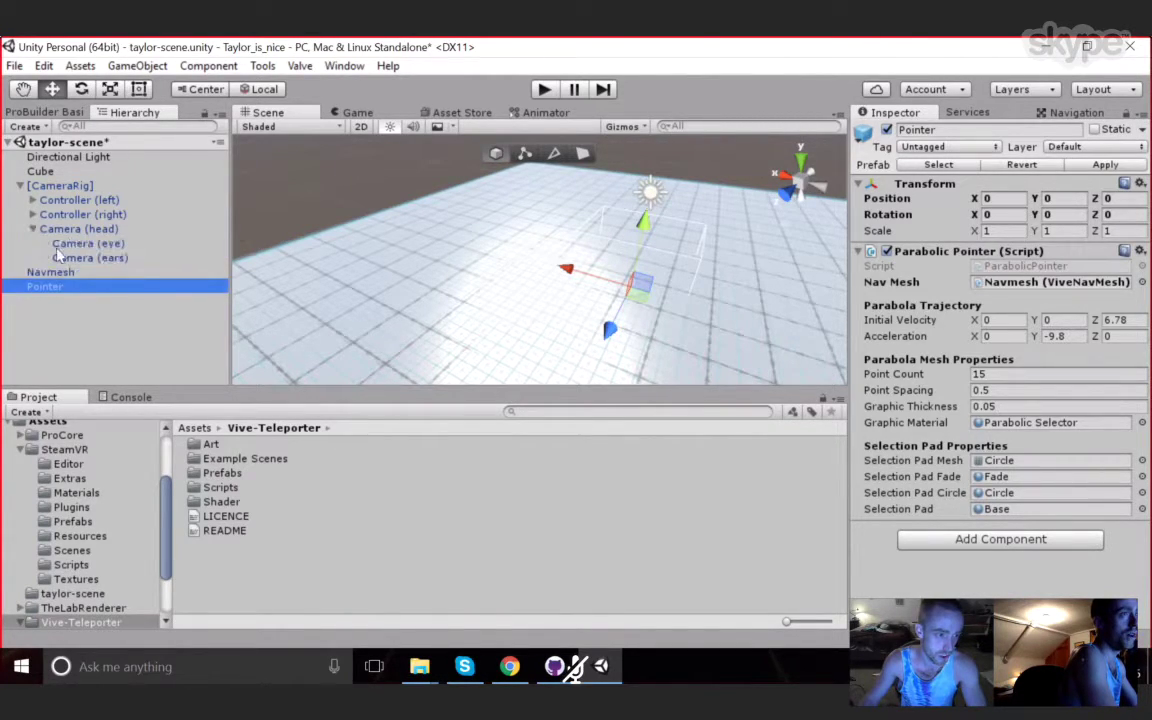
left_click(70, 246)
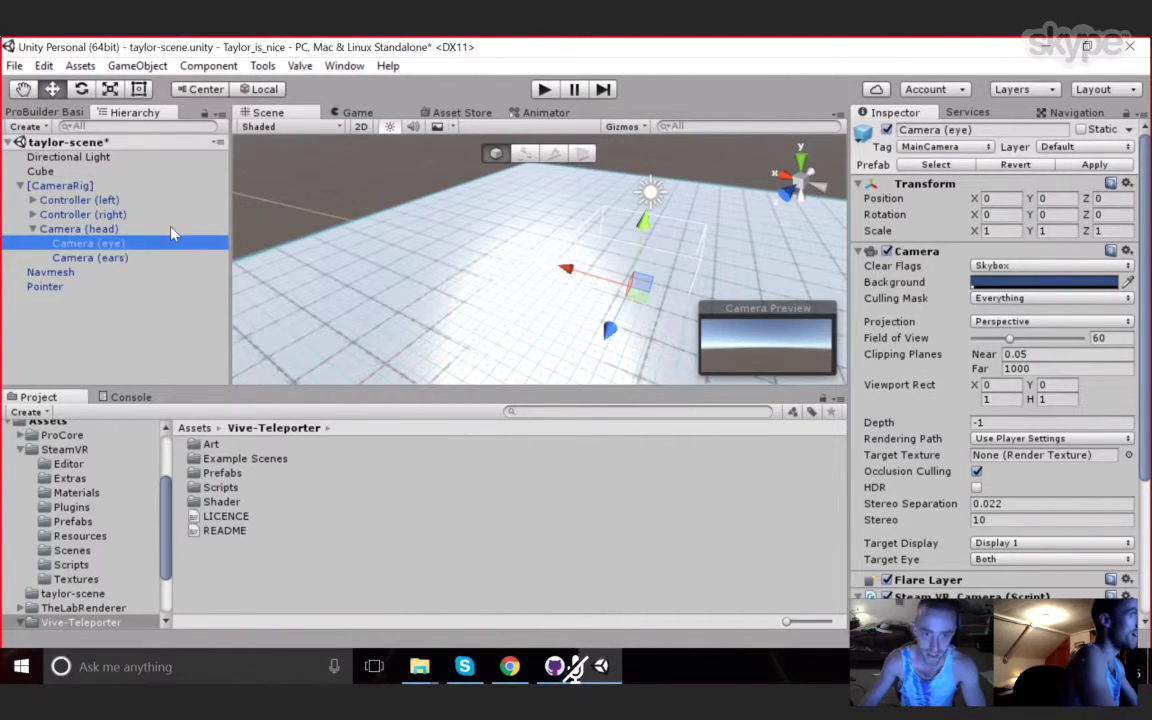
left_click(208, 65)
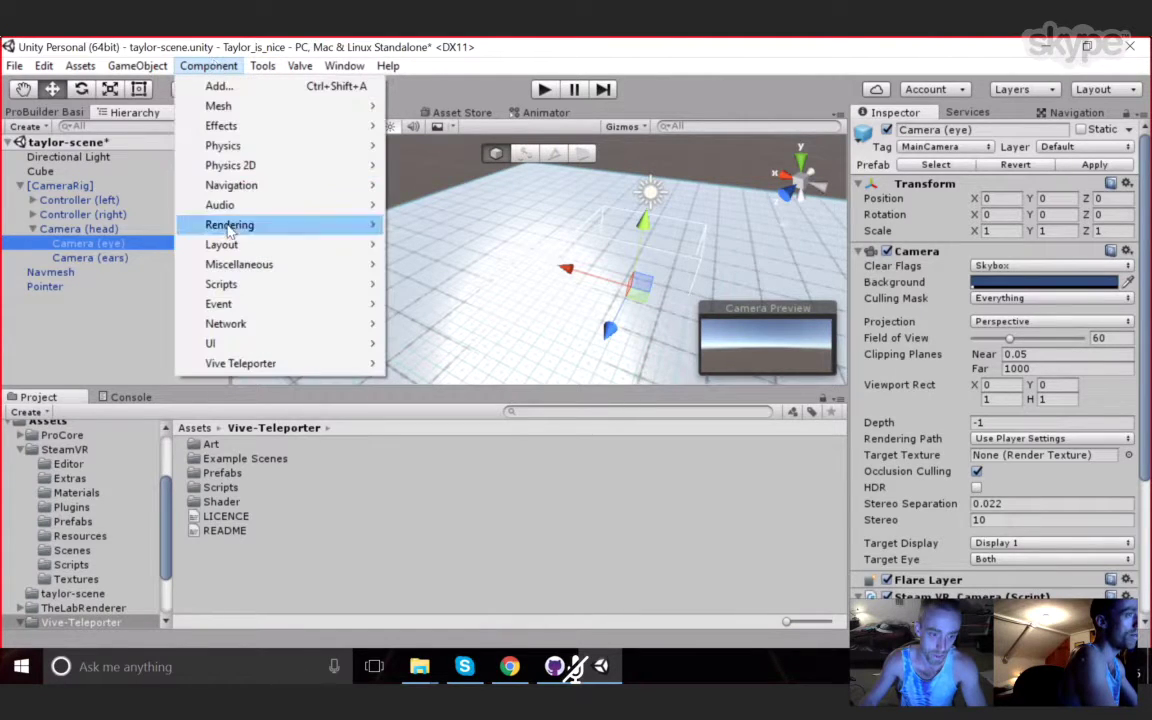
mouse_move(290, 363)
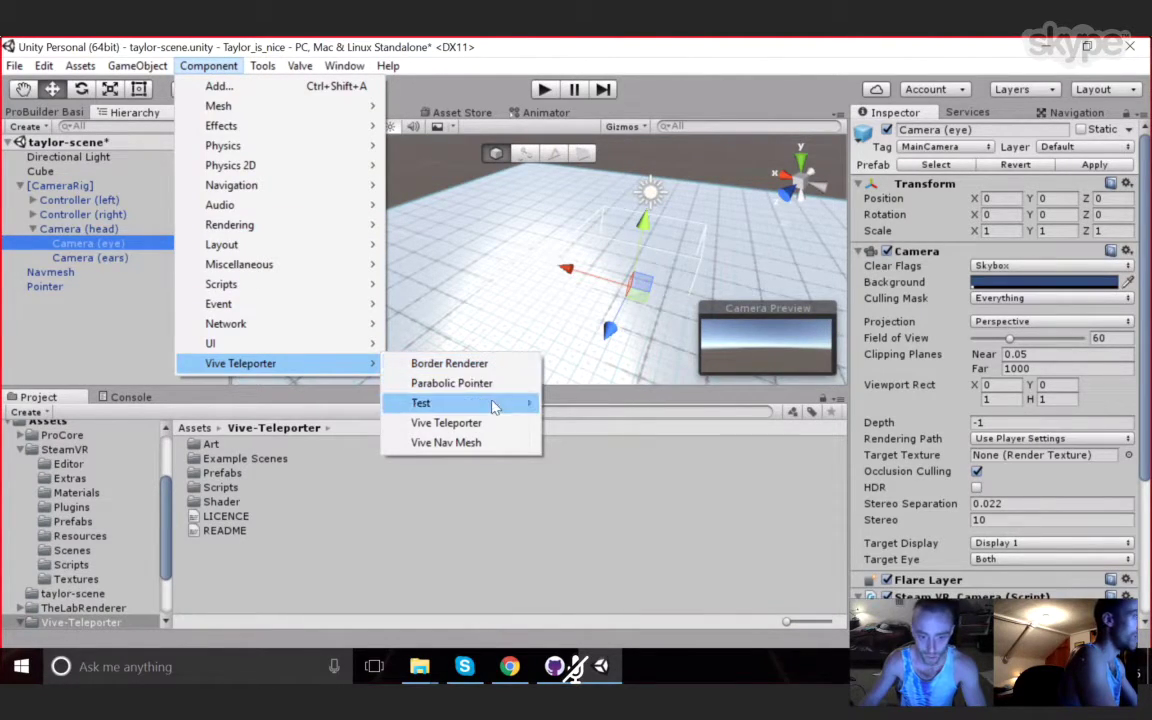
left_click(473, 428)
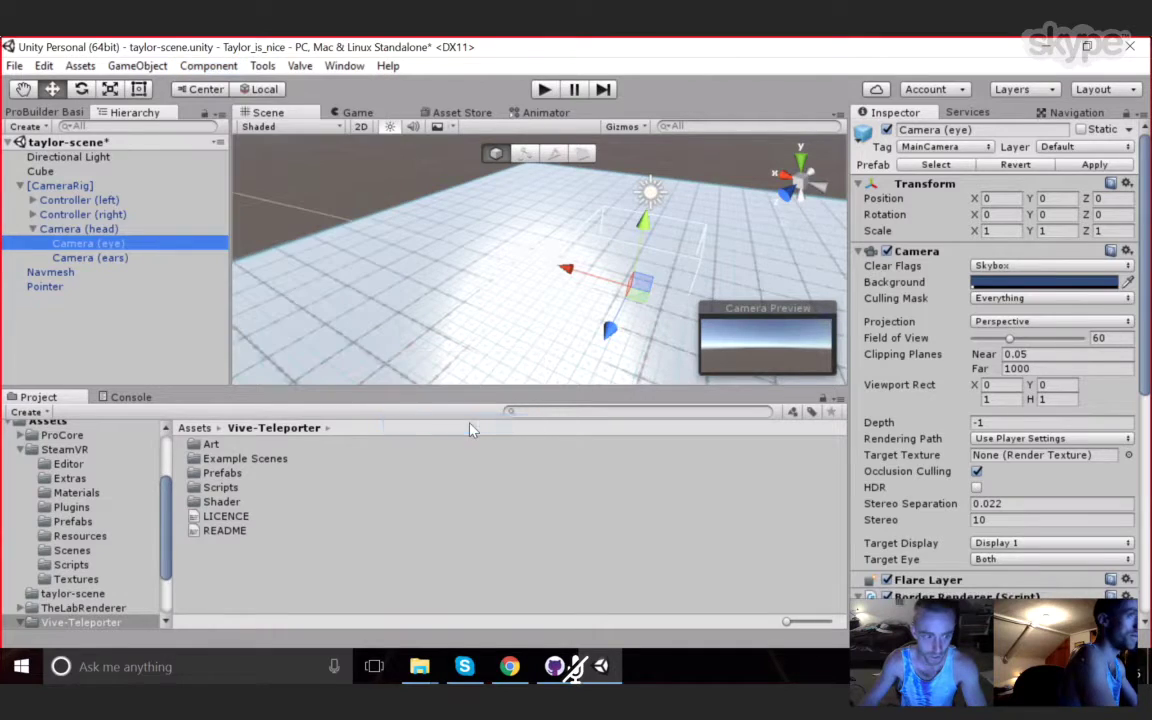
- In Camera (eye)'s Teleport Vive script, assign Pointer as the Pointer and [CameraRig] as the Origin Transform
scroll(1082, 510, "down", 3)
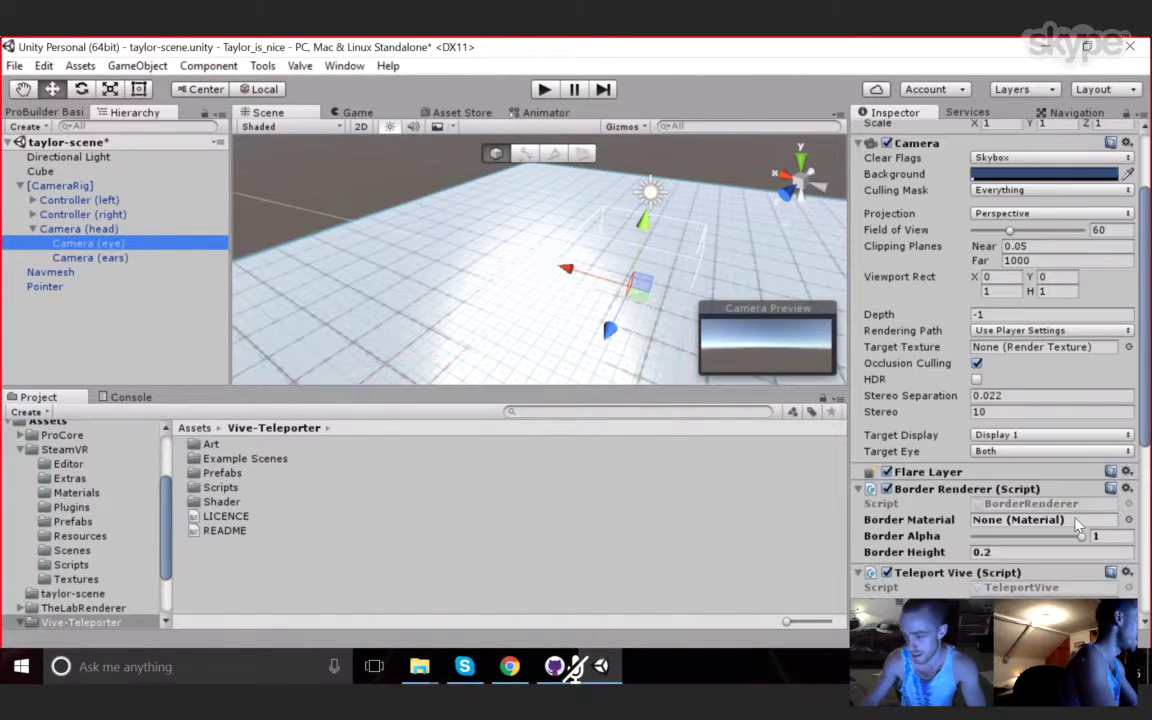
scroll(1078, 525, "down", 10)
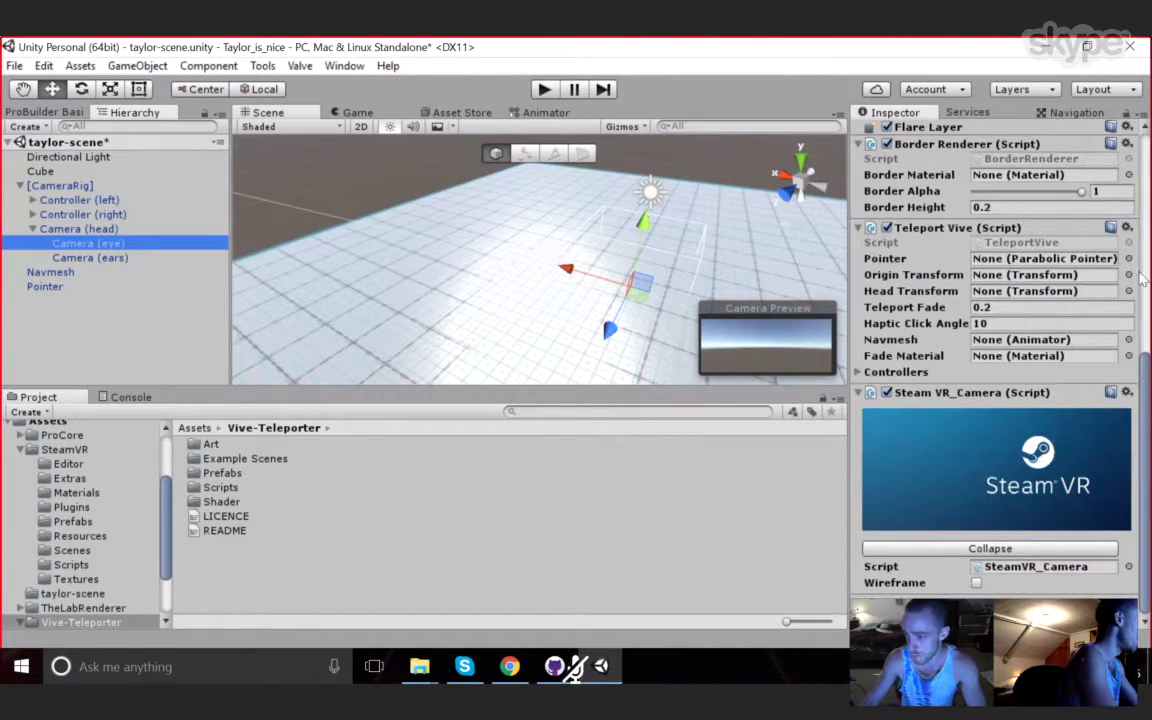
left_click(1128, 258)
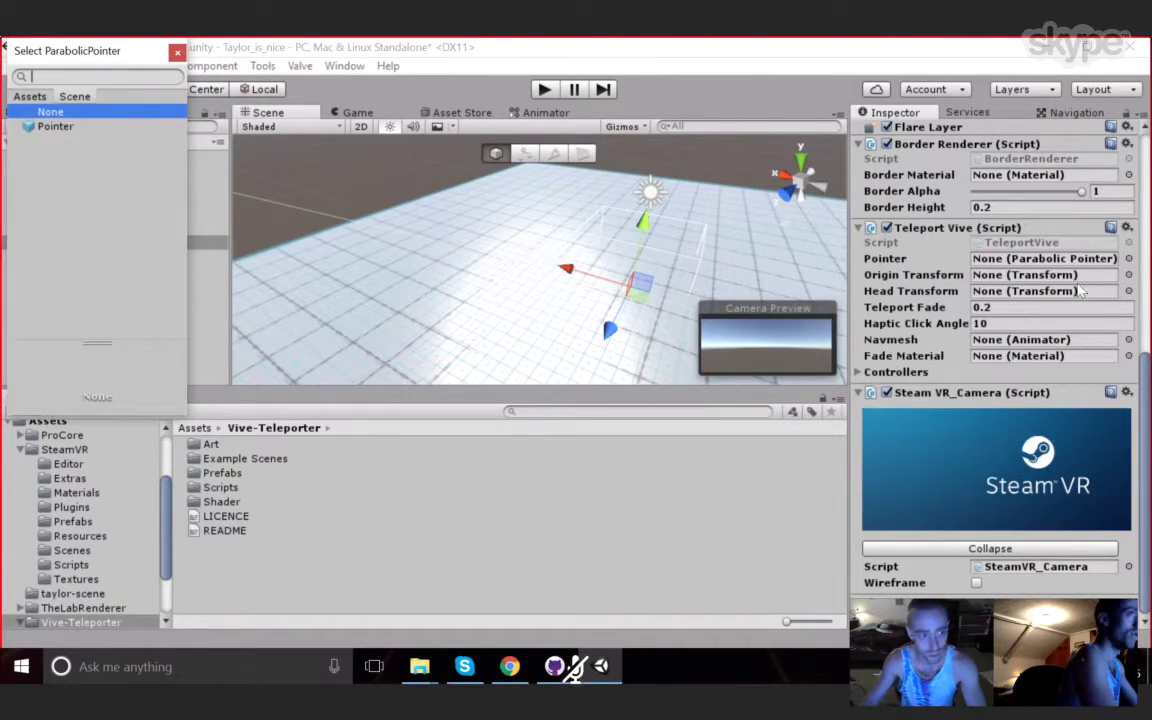
double_click(55, 127)
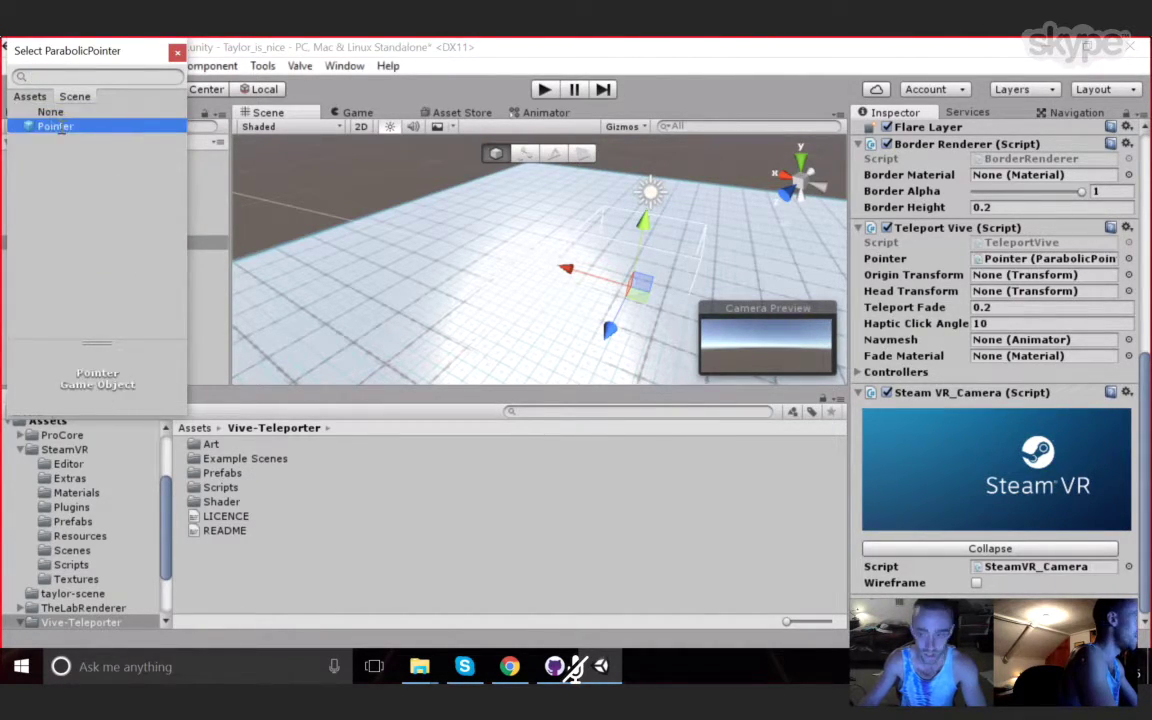
left_click(1128, 275)
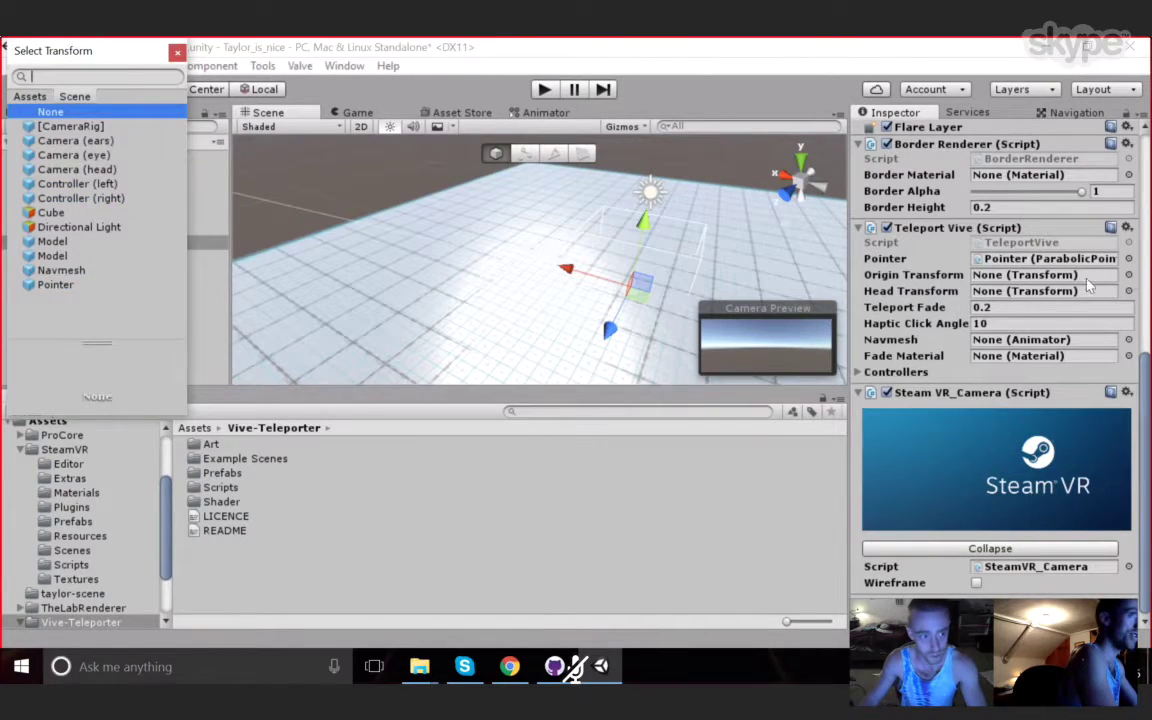
left_click(90, 127)
double_click(90, 127)
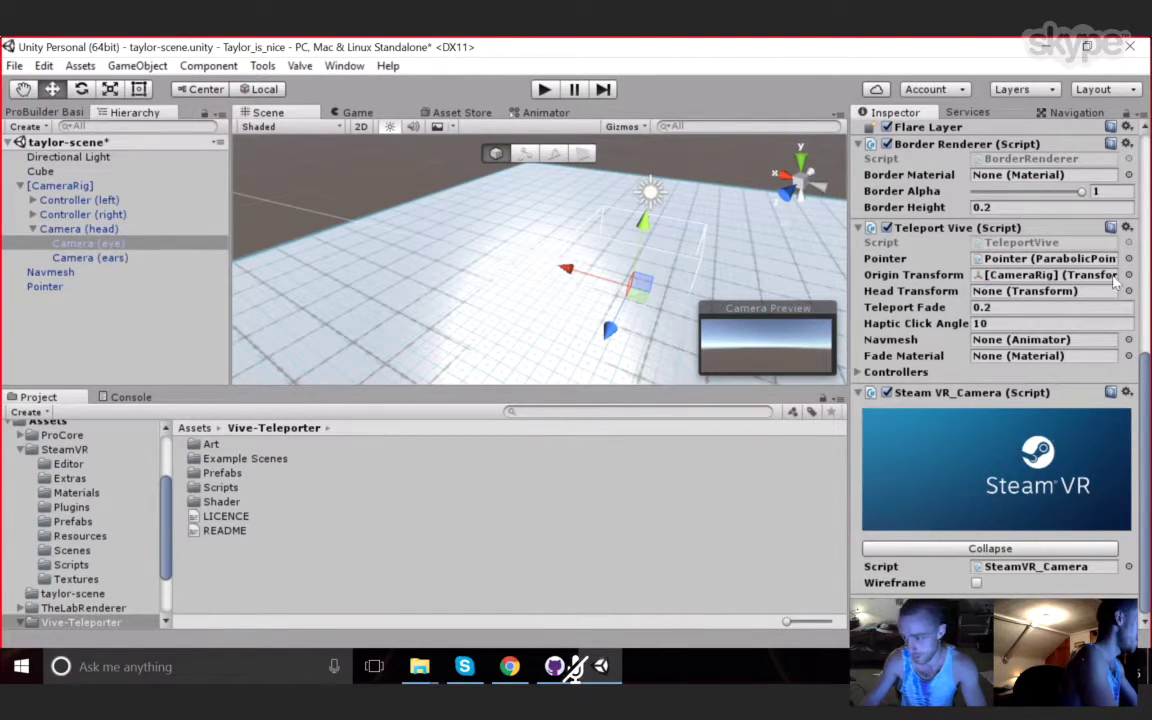
- Assign Camera (head) as the Head Transform and Navmesh as the Navmesh animator in the Teleport Vive script
left_click(1128, 291)
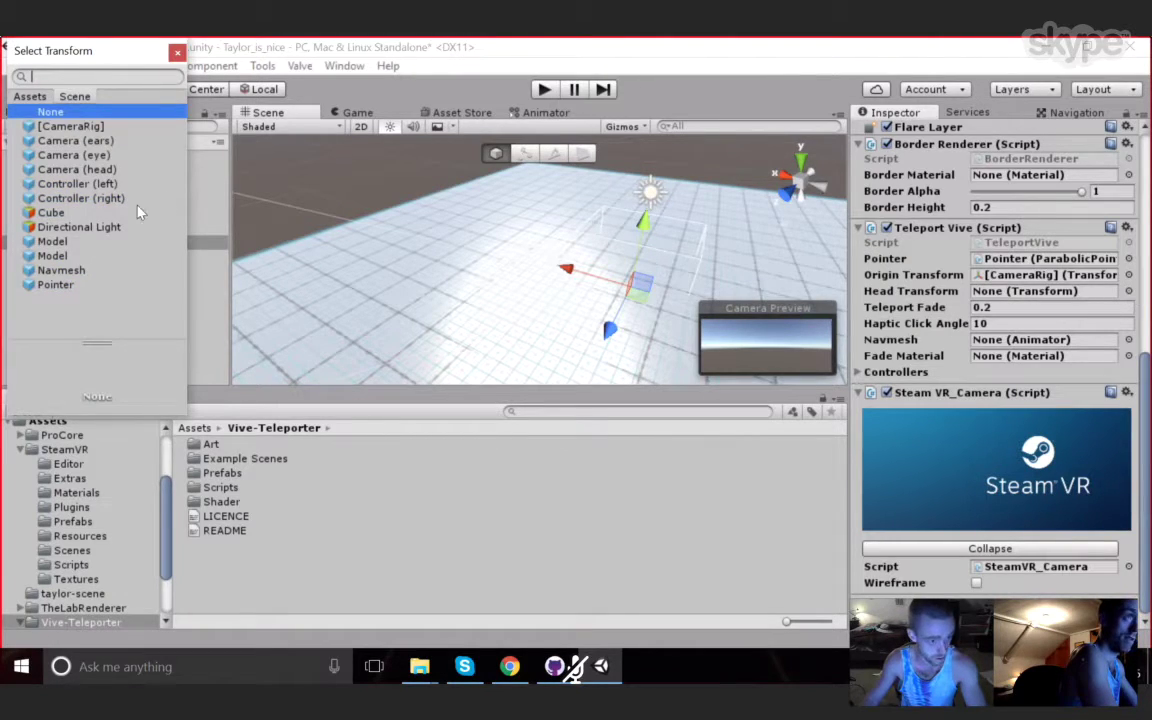
left_click(108, 170)
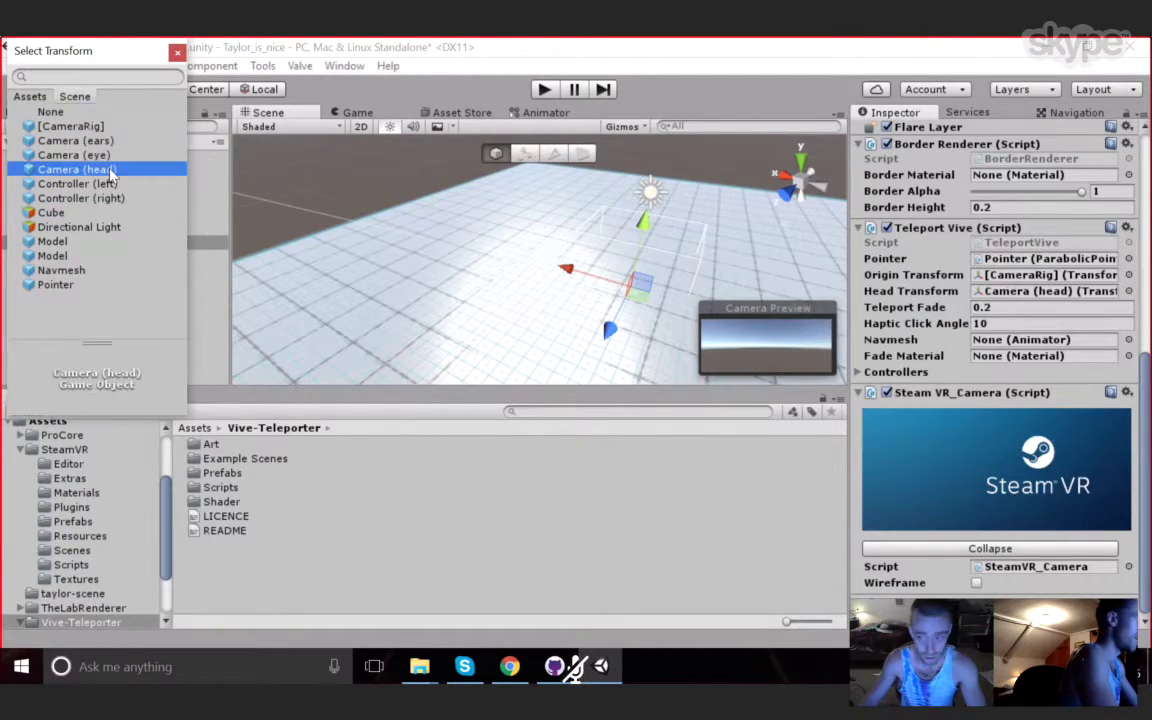
double_click(110, 172)
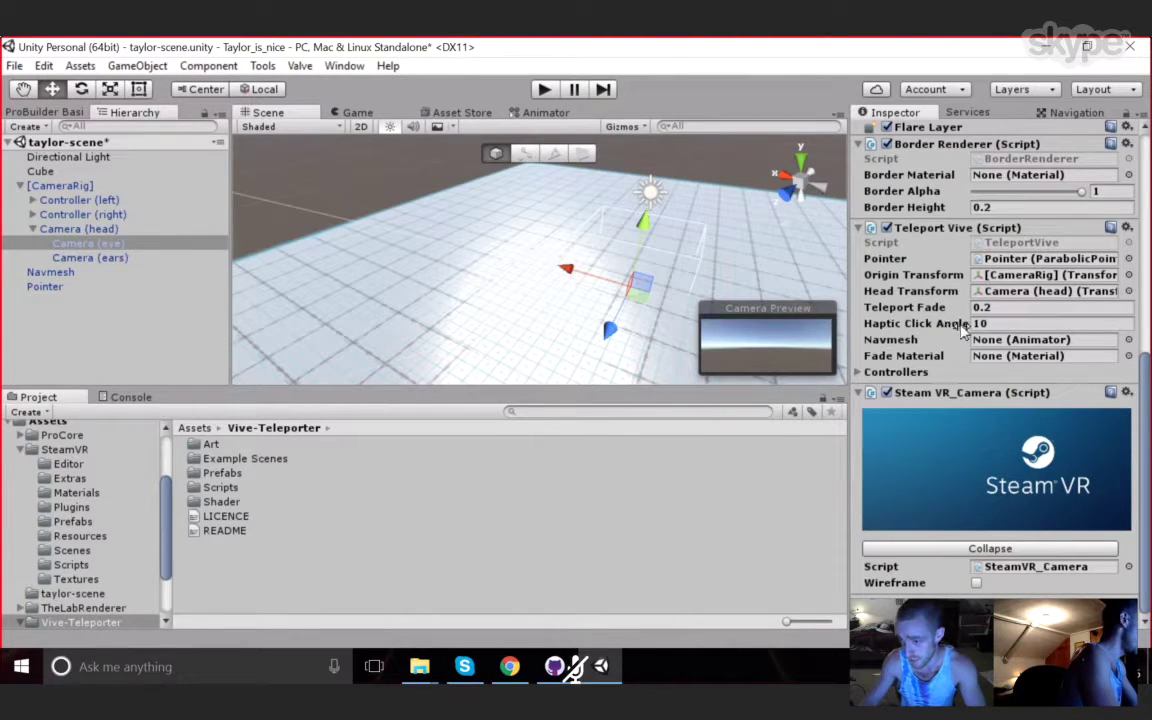
mouse_move(966, 330)
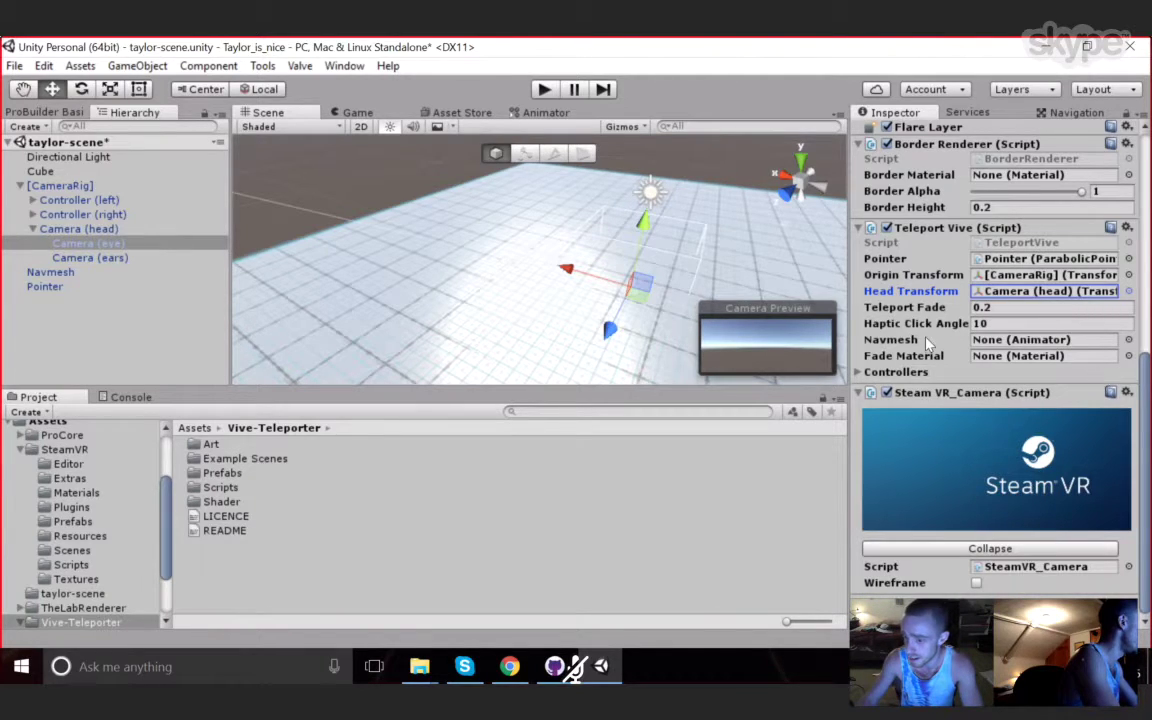
left_click(1128, 340)
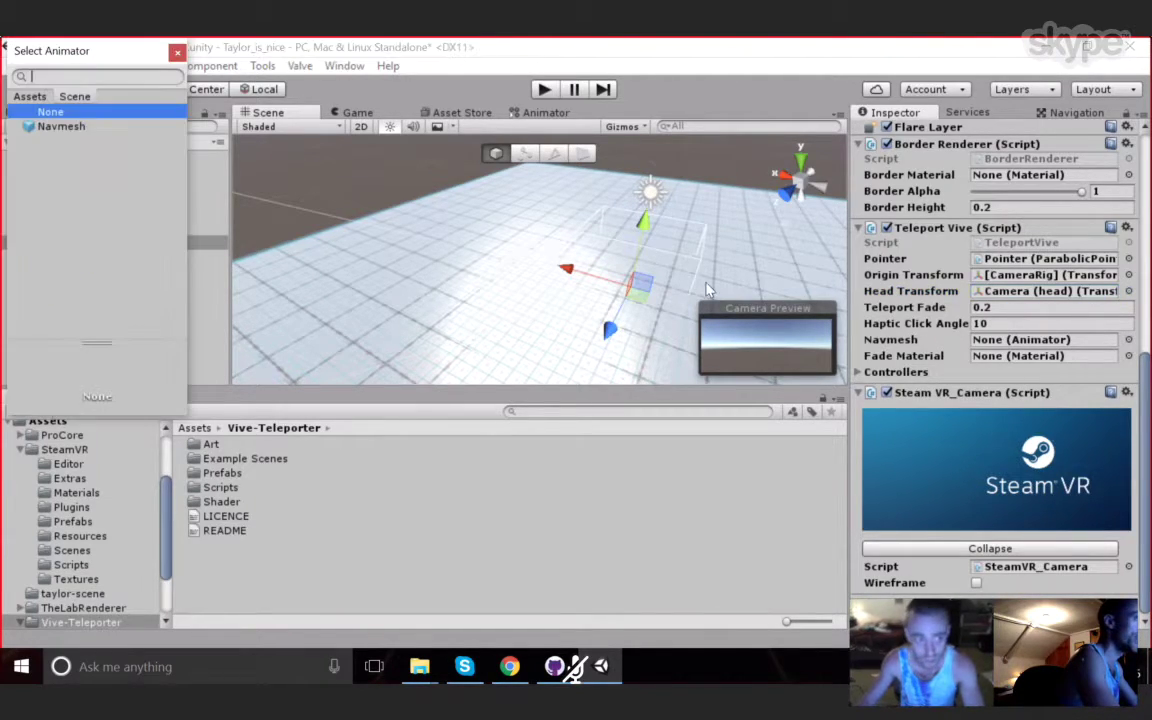
left_click(59, 127)
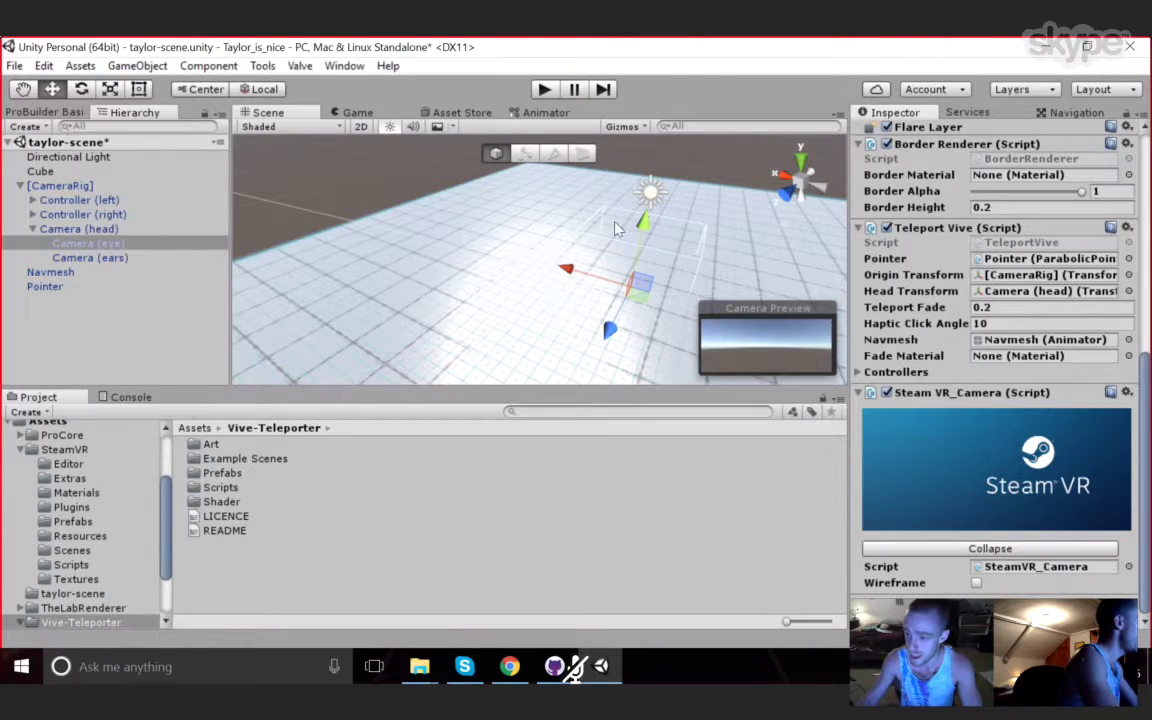
- Set the Teleport Vive script's Fade Material to FadeBlack
left_click(1128, 356)
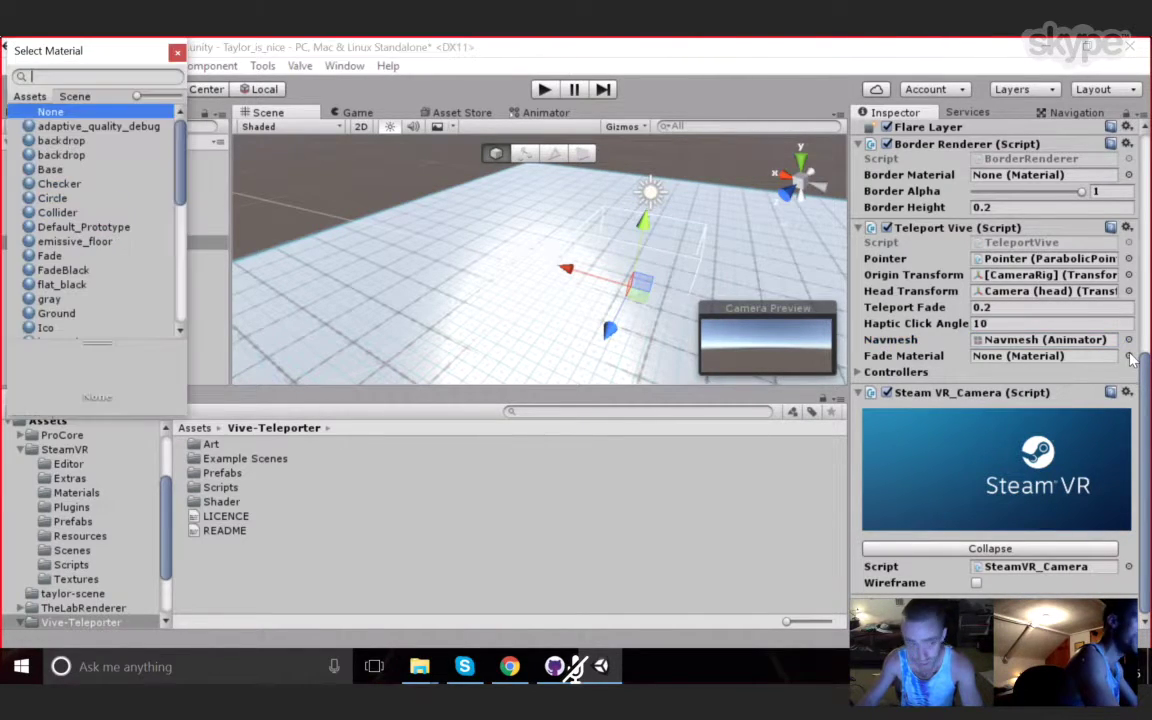
type("fad")
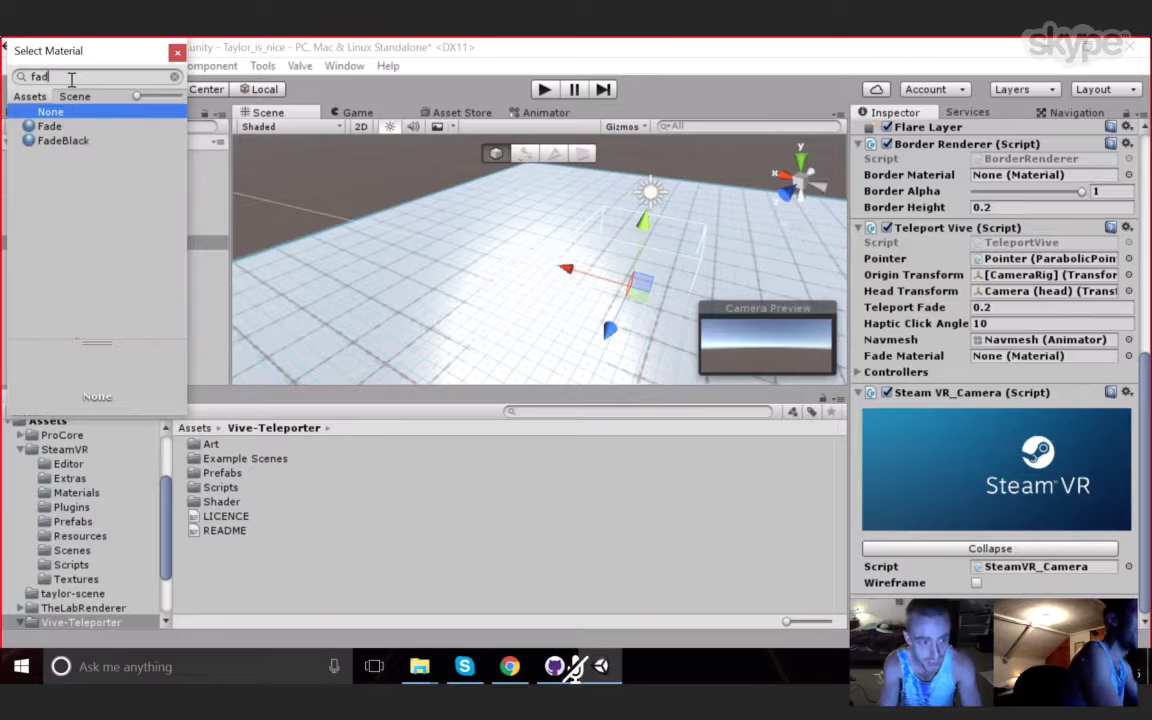
left_click(41, 142)
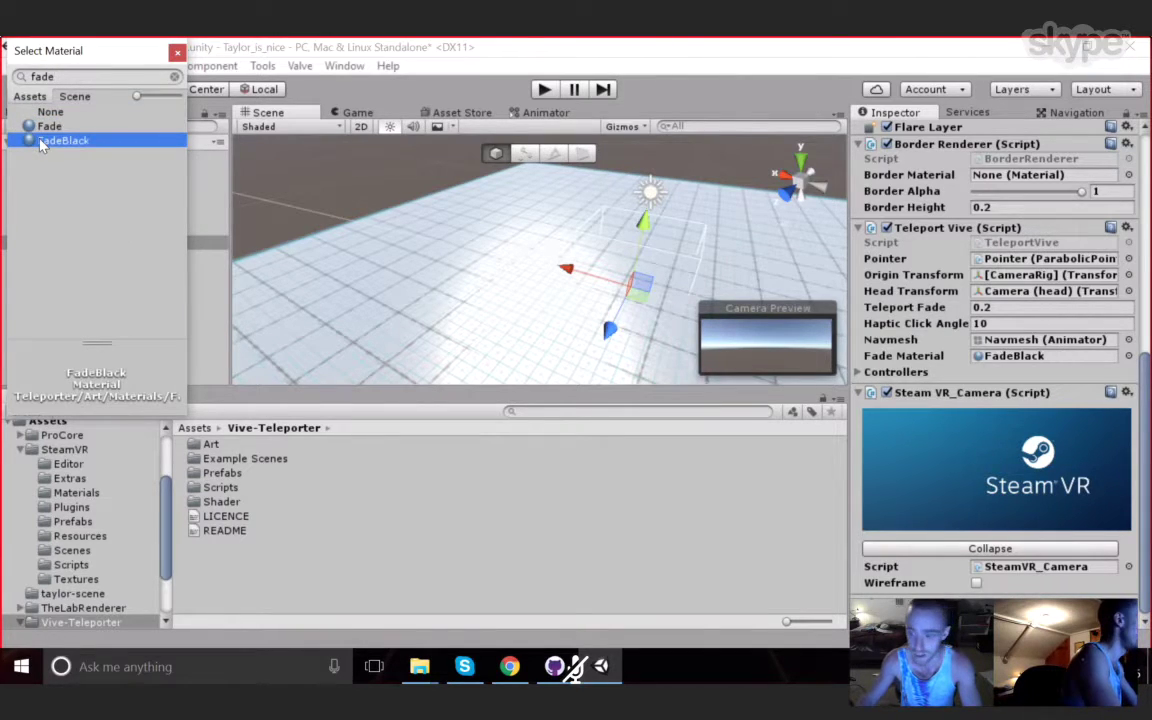
double_click(41, 145)
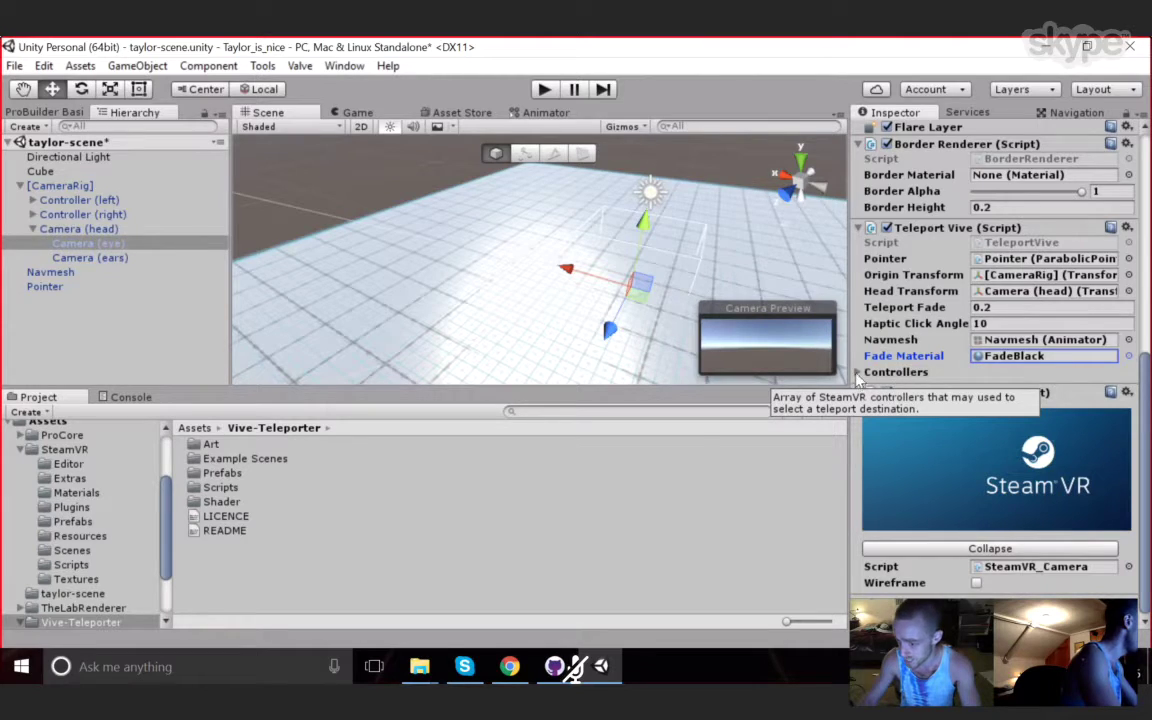
- Set the Teleport Vive Controllers array size to 2 and fill it with Controller (left) and Controller (right)
left_click(858, 372)
left_click(888, 388)
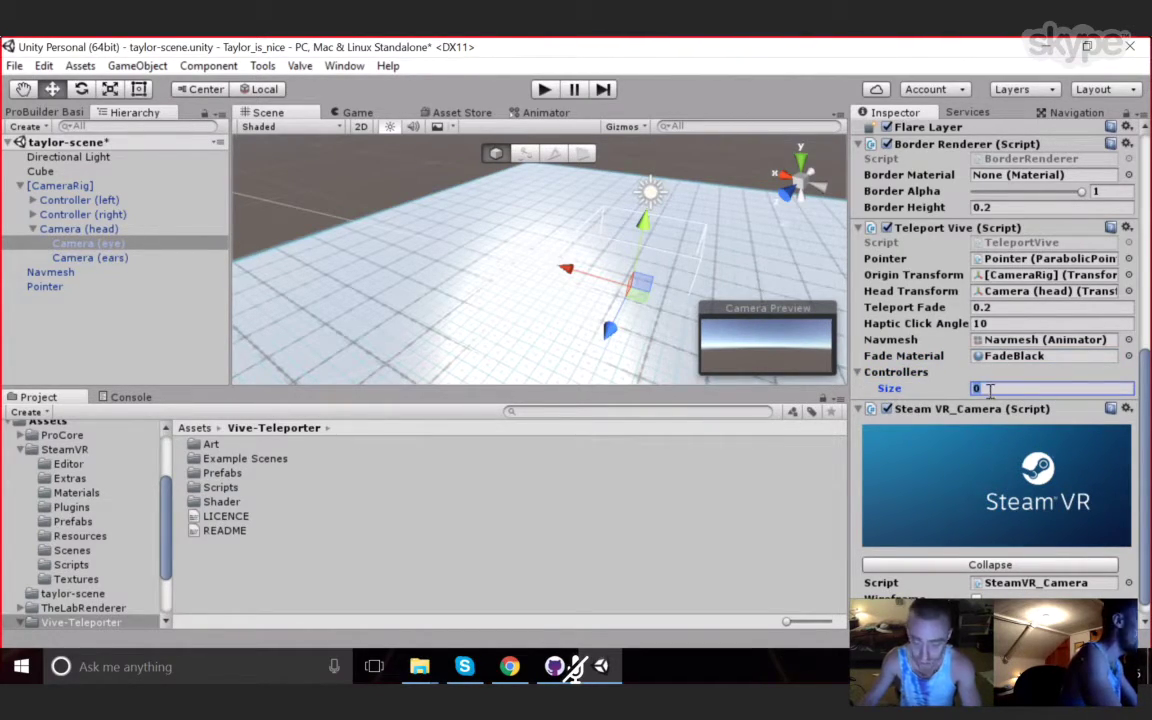
key("Return")
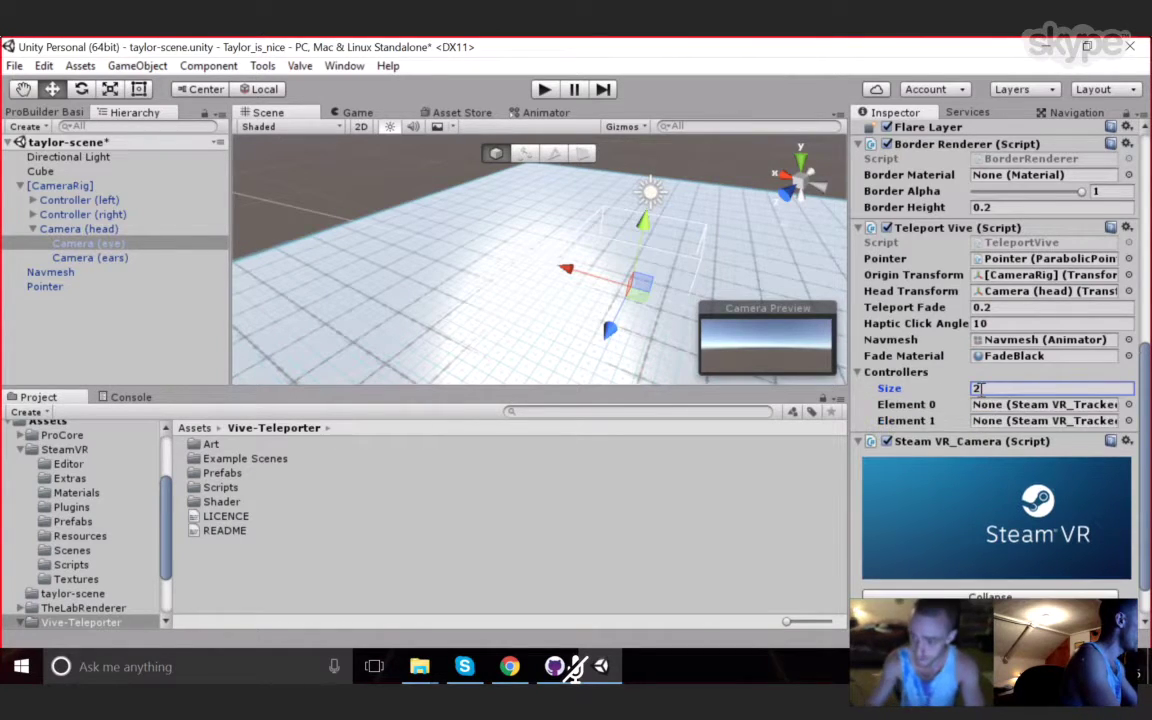
left_click(1129, 405)
left_click(86, 142)
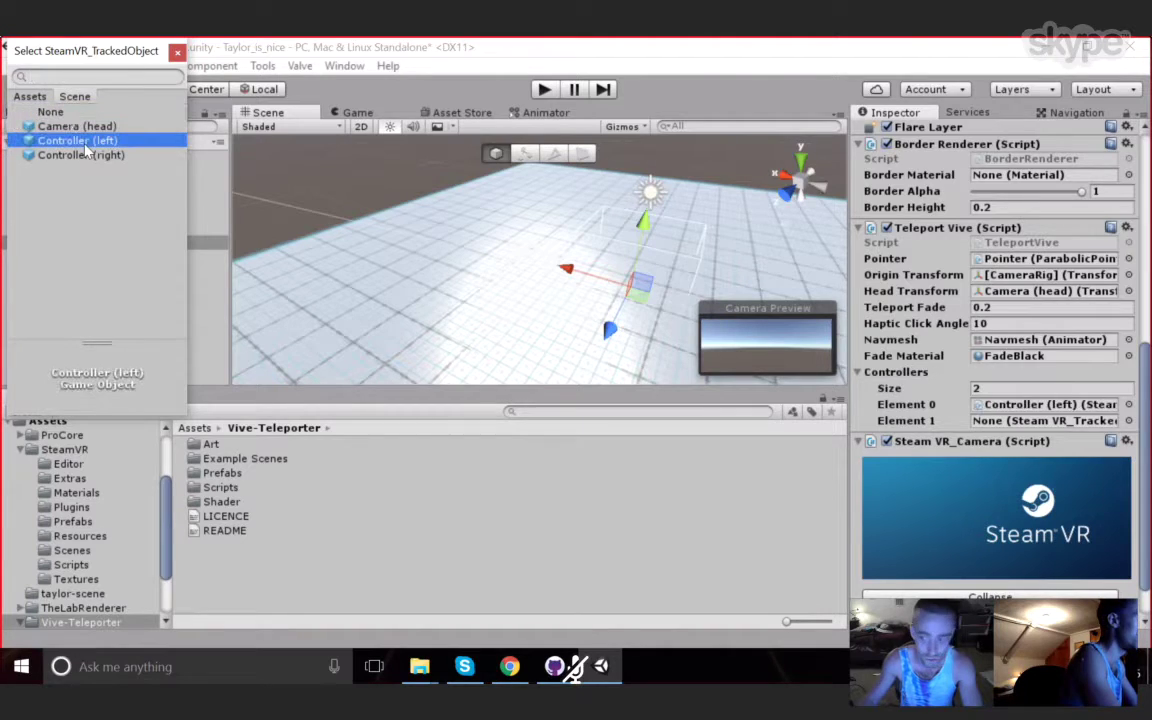
double_click(87, 142)
left_click(1129, 421)
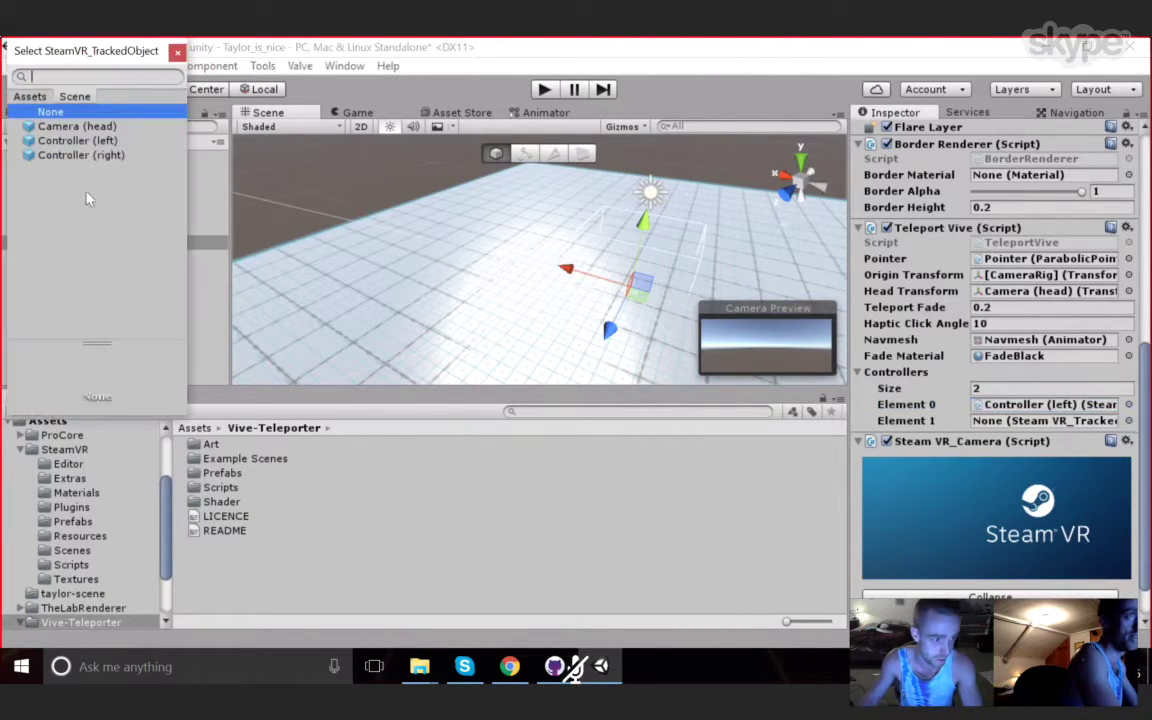
left_click(65, 157)
double_click(66, 157)
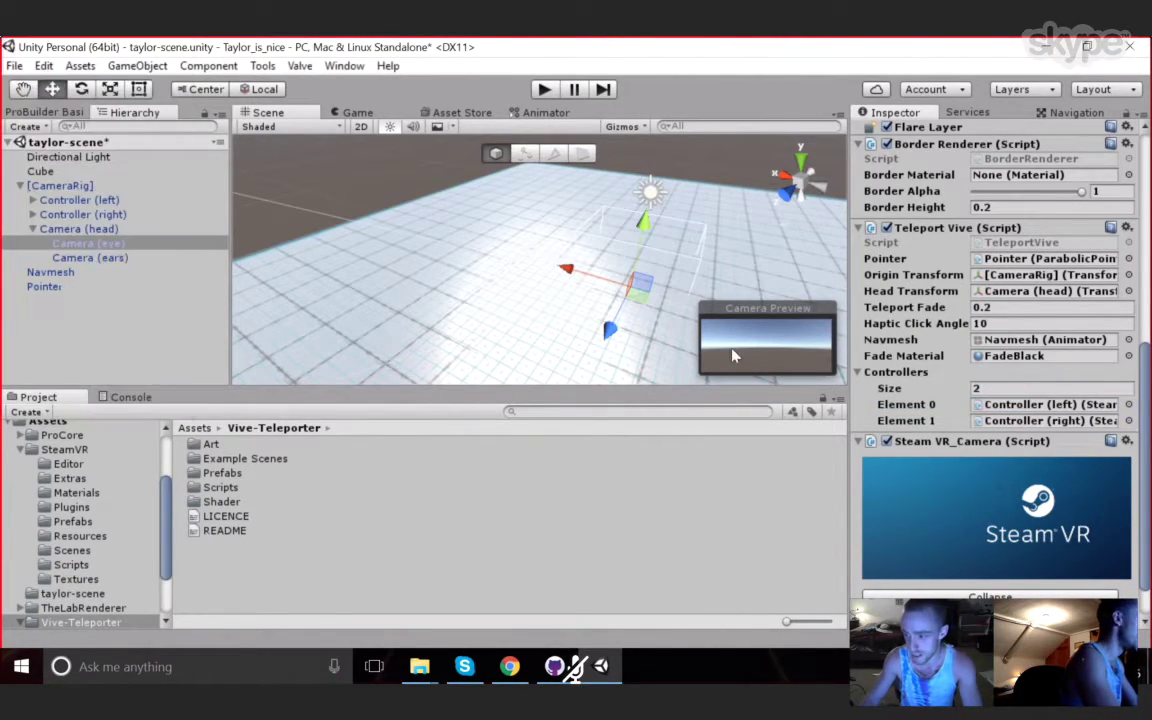
- Clear and regenerate the navmesh data in the Navmesh object's Vive Nav Mesh script
left_click(320, 175)
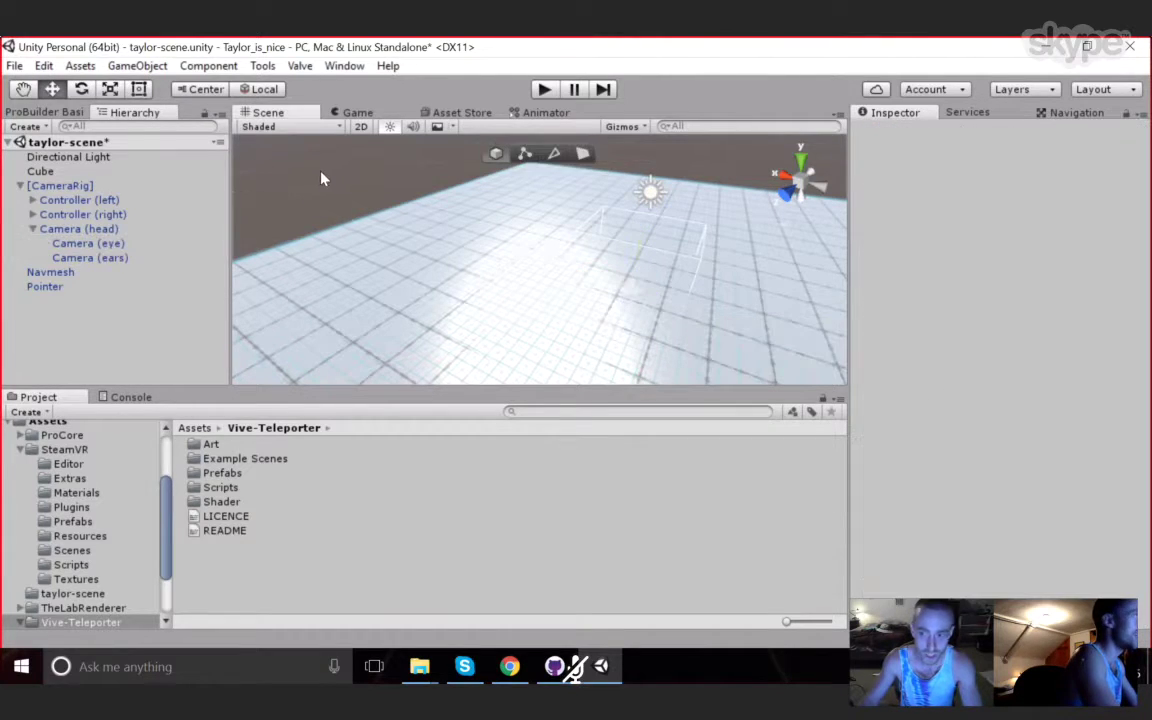
left_click(1067, 115)
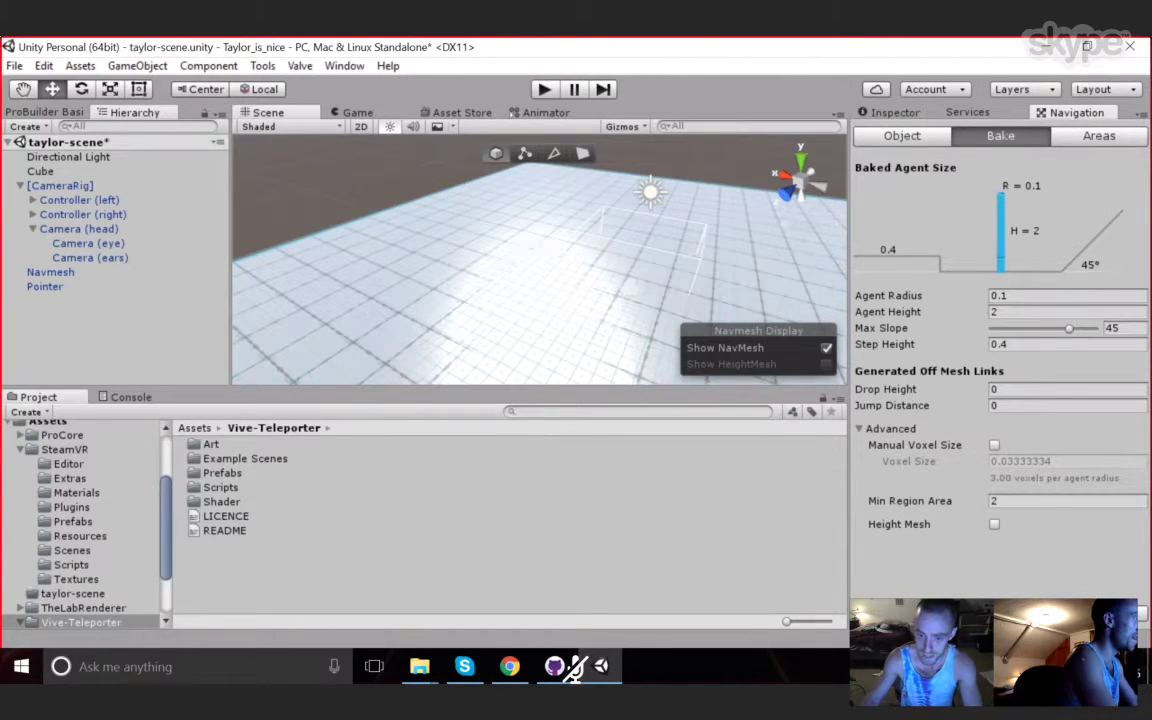
left_click(50, 273)
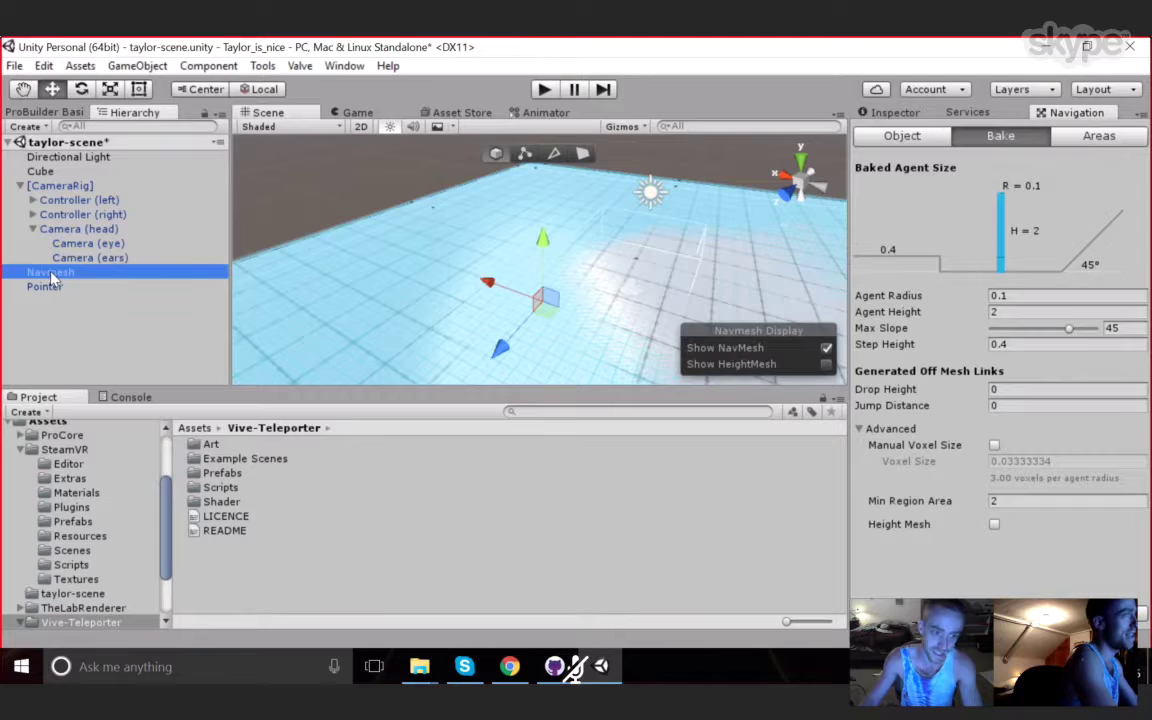
left_click(894, 114)
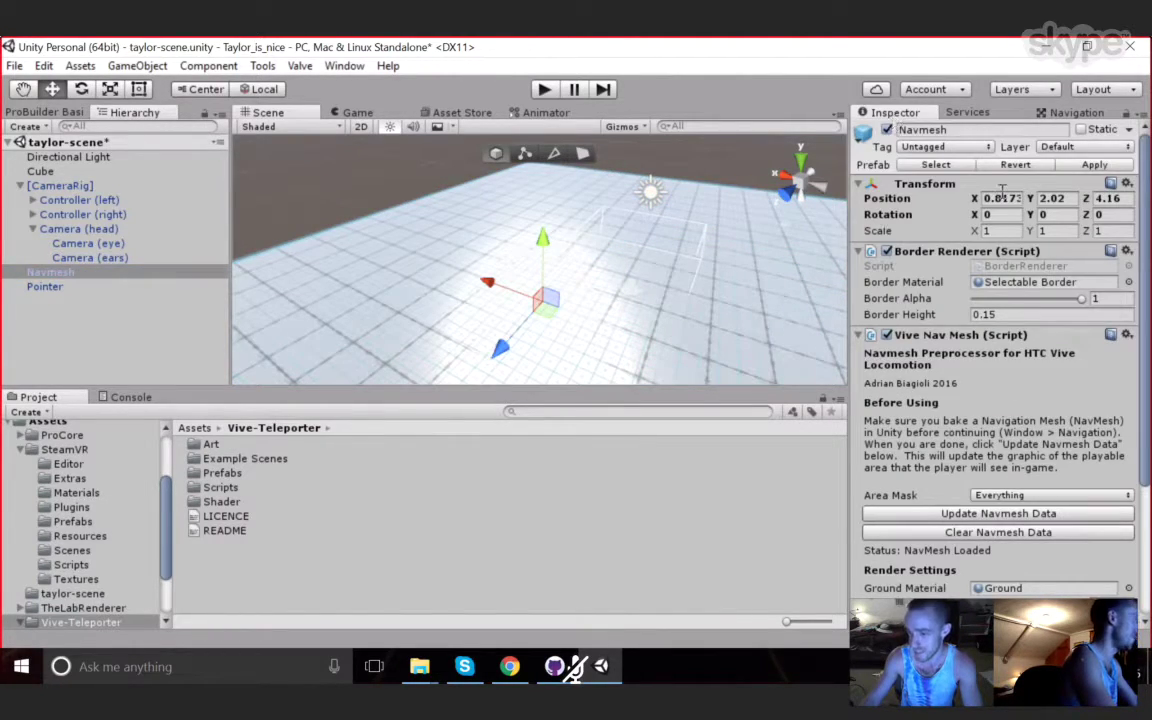
left_click(963, 531)
left_click(965, 514)
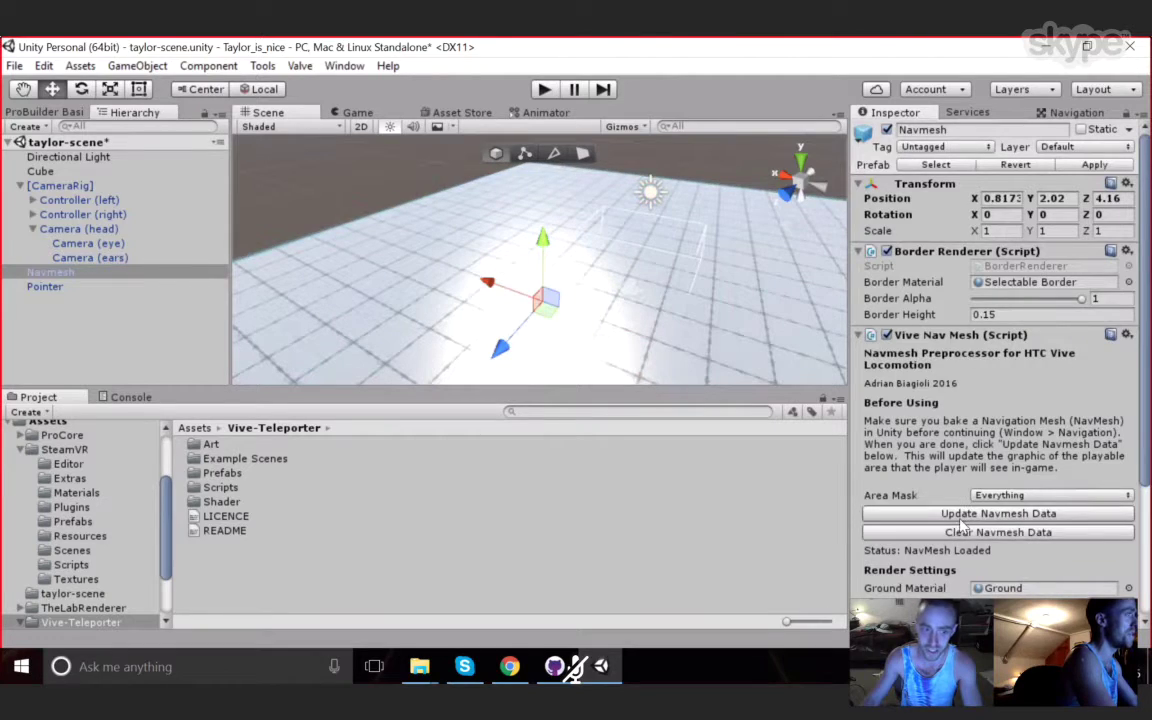
- Run the scene in play mode to test the teleport setup in VR, and stop it
left_click_drag(415, 242, 216, 244, "alt")
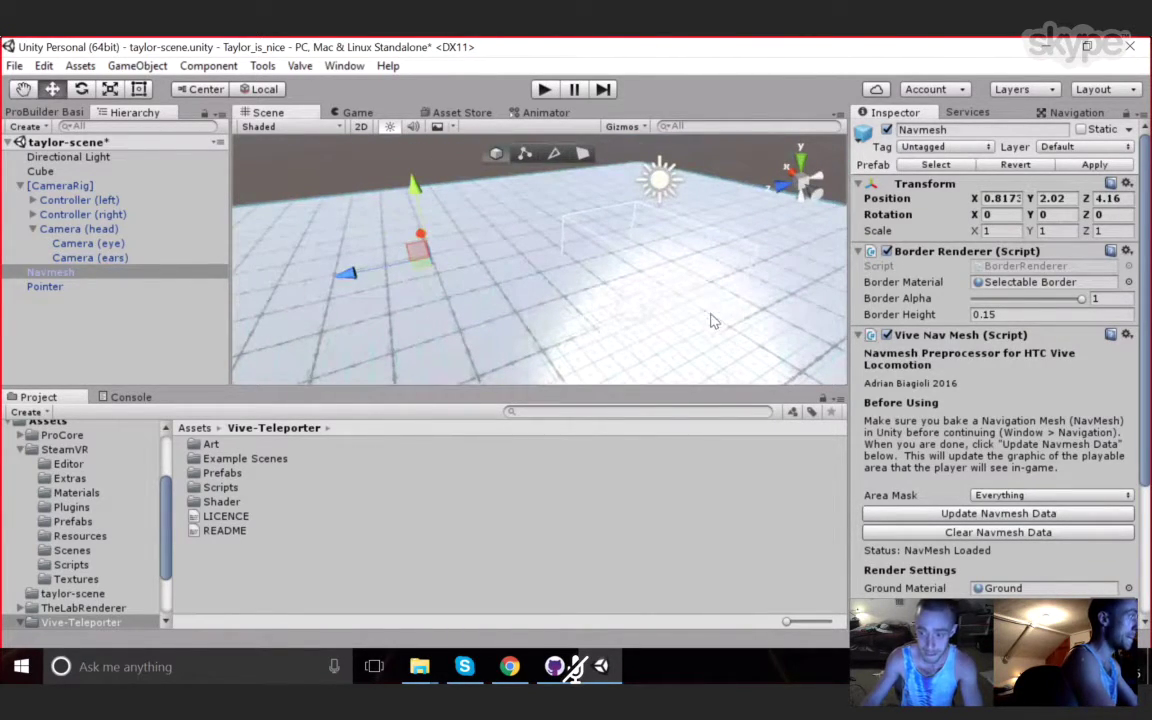
left_click(545, 90)
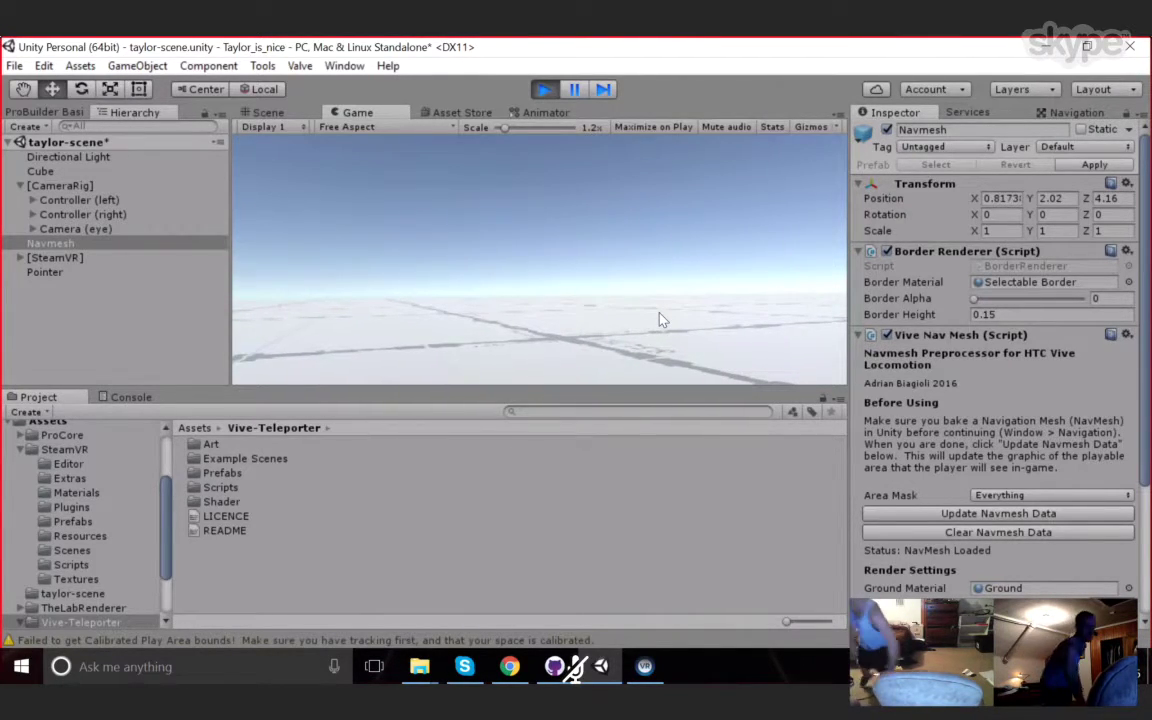
left_click(545, 90)
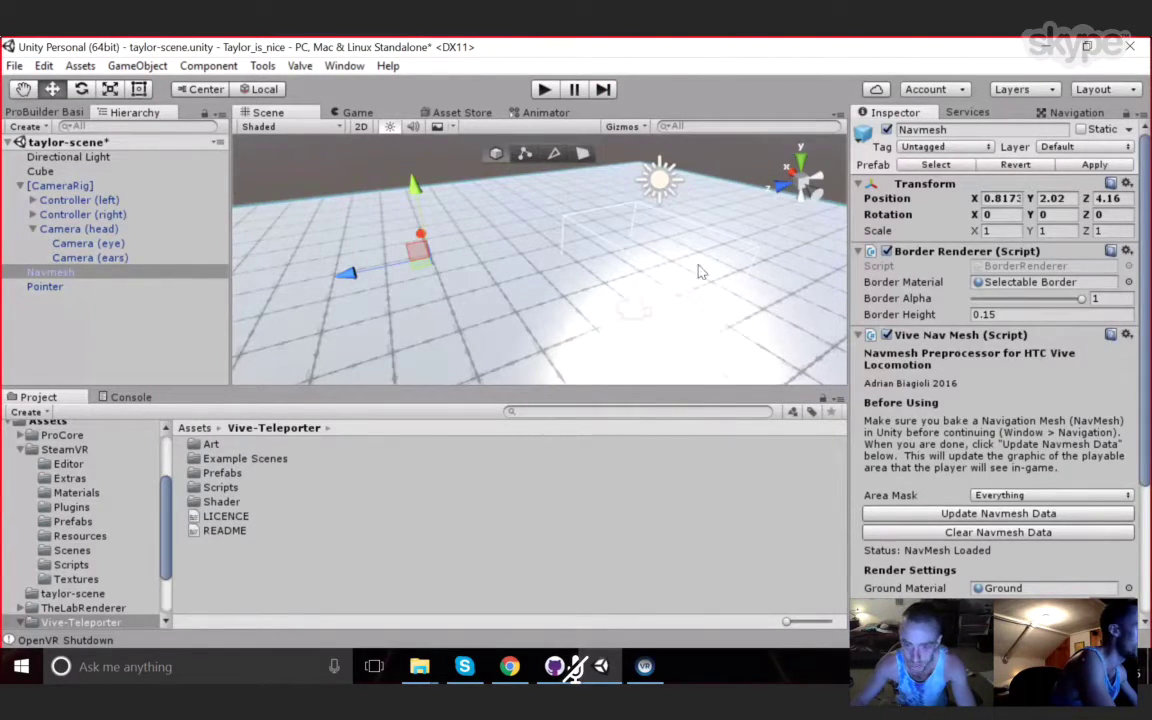
- Set the [CameraRig] object's Y position to 1 and run the scene in play mode to test it, stopping it again
left_click(62, 186)
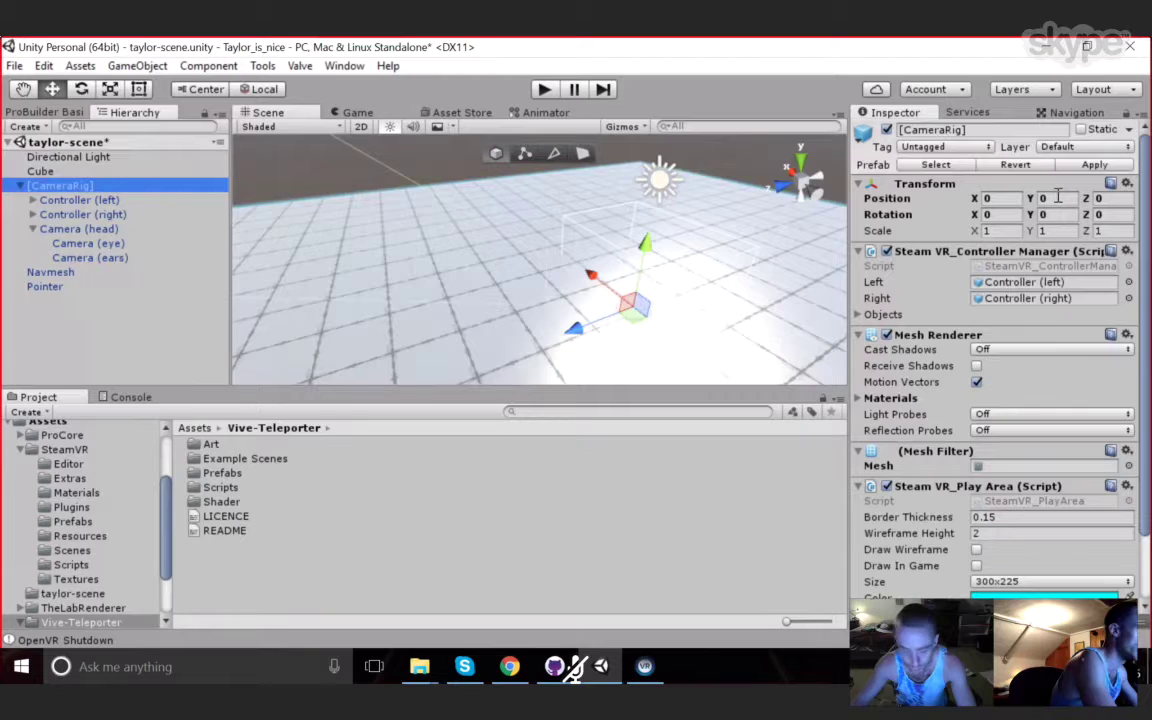
left_click(1058, 197)
type("1")
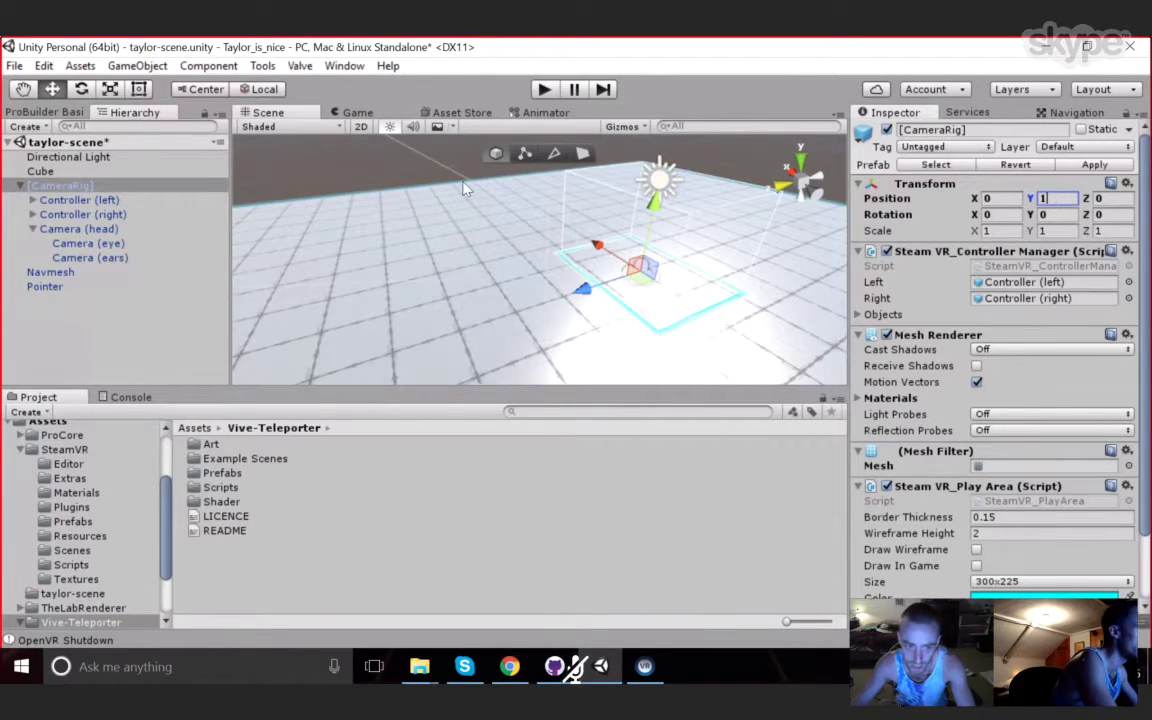
left_click(448, 169)
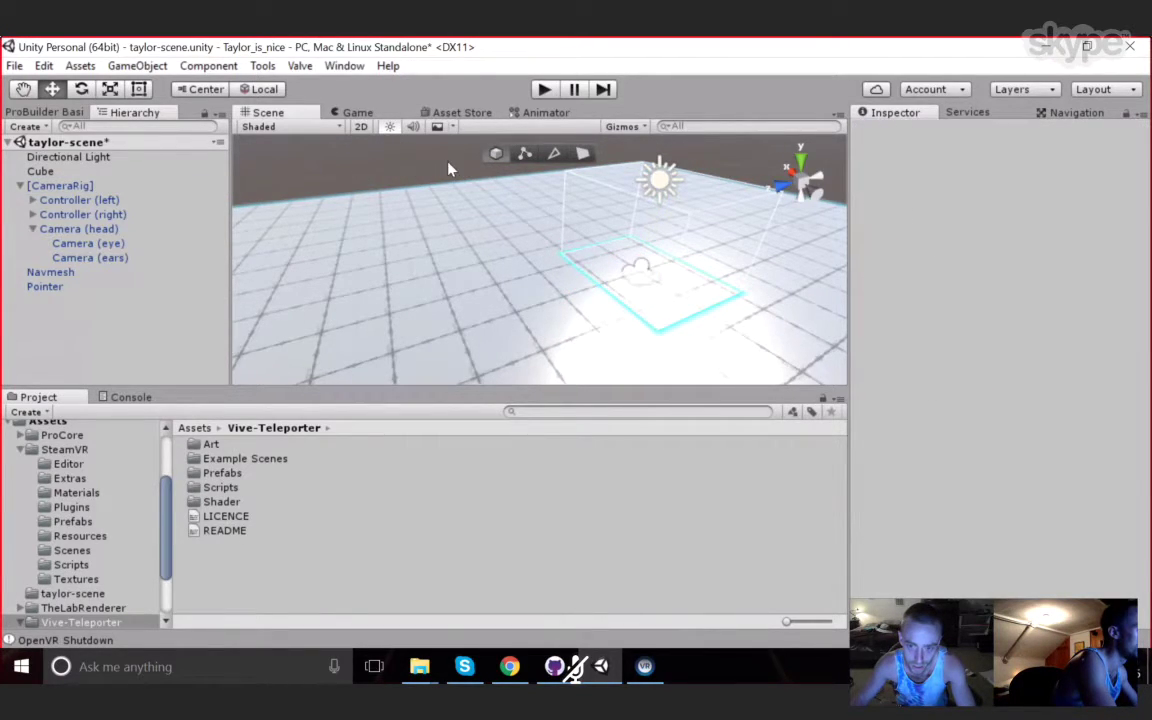
left_click(543, 90)
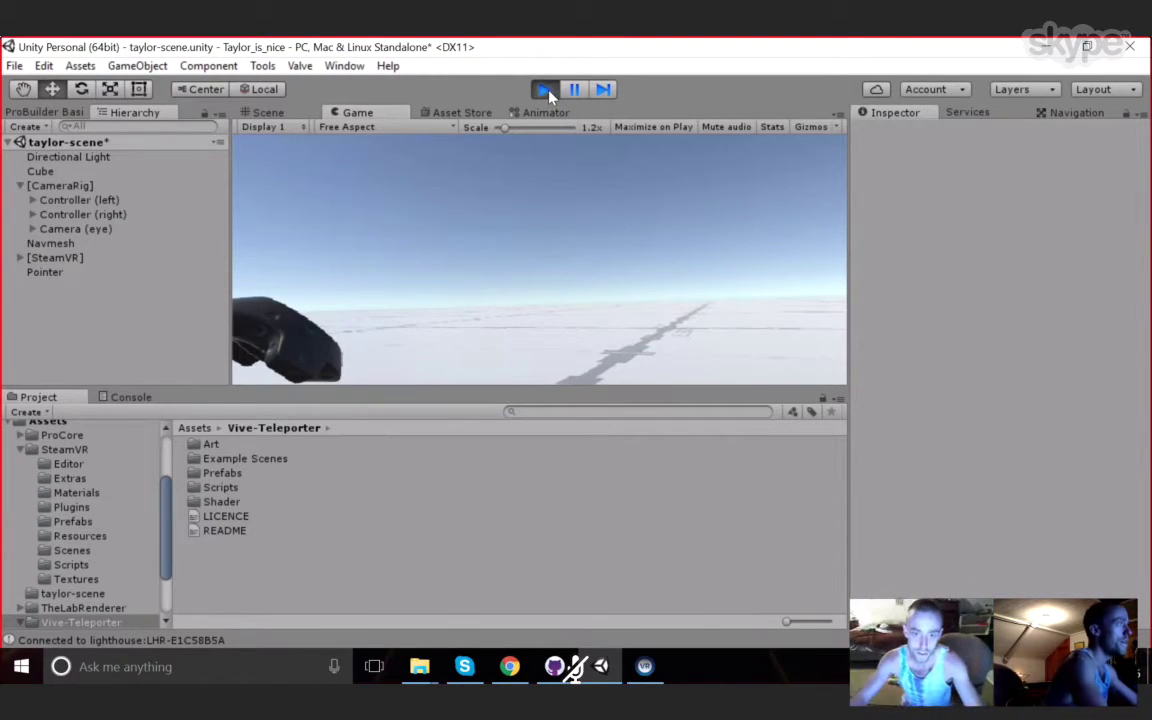
left_click(546, 90)
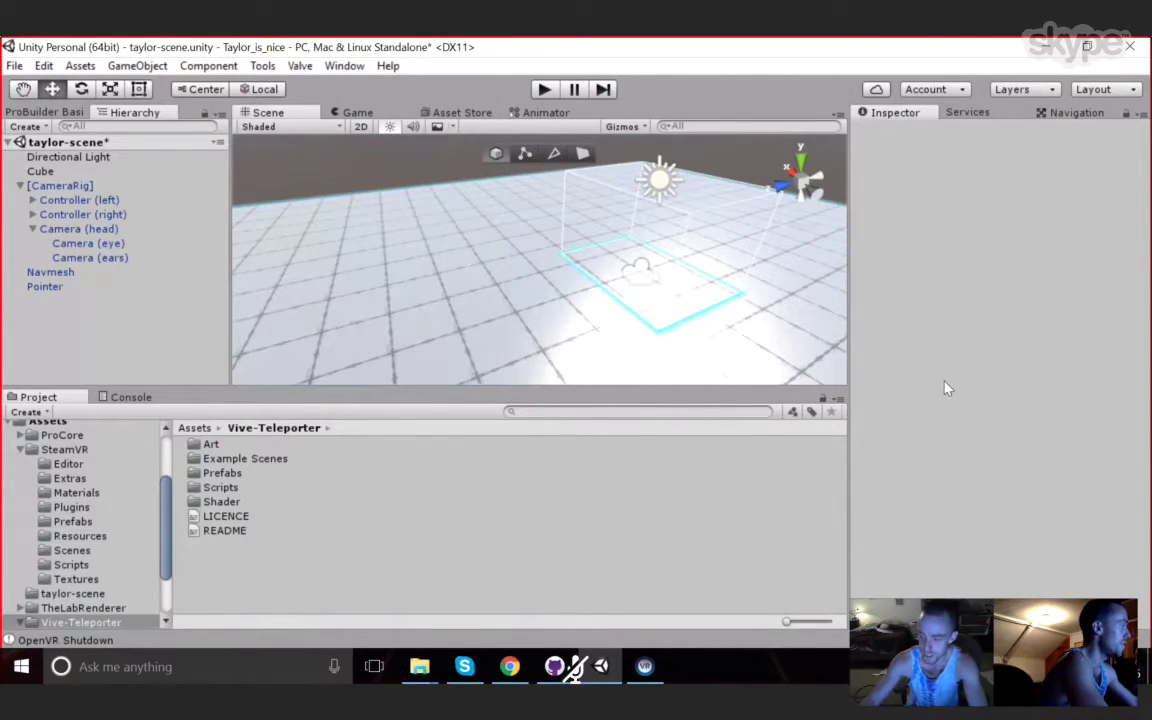
- Convert the scene's active materials to Valve shaders and test the scene in play mode, stopping it again
left_click(668, 177)
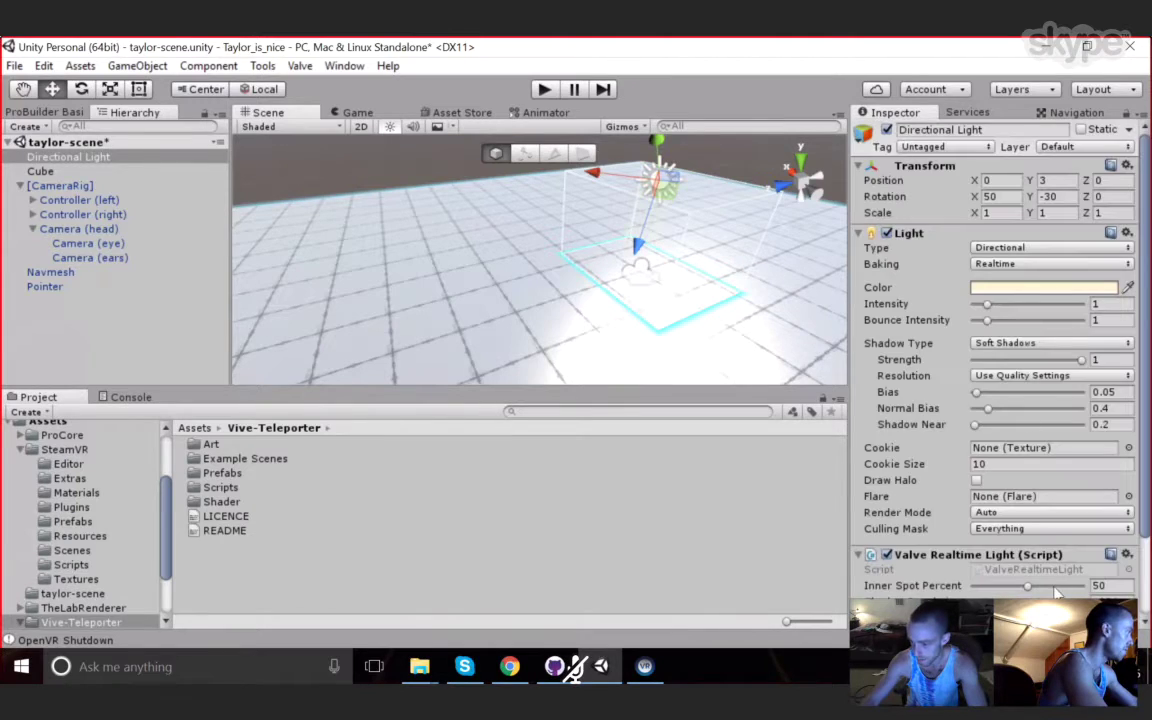
scroll(912, 484, "down", 3)
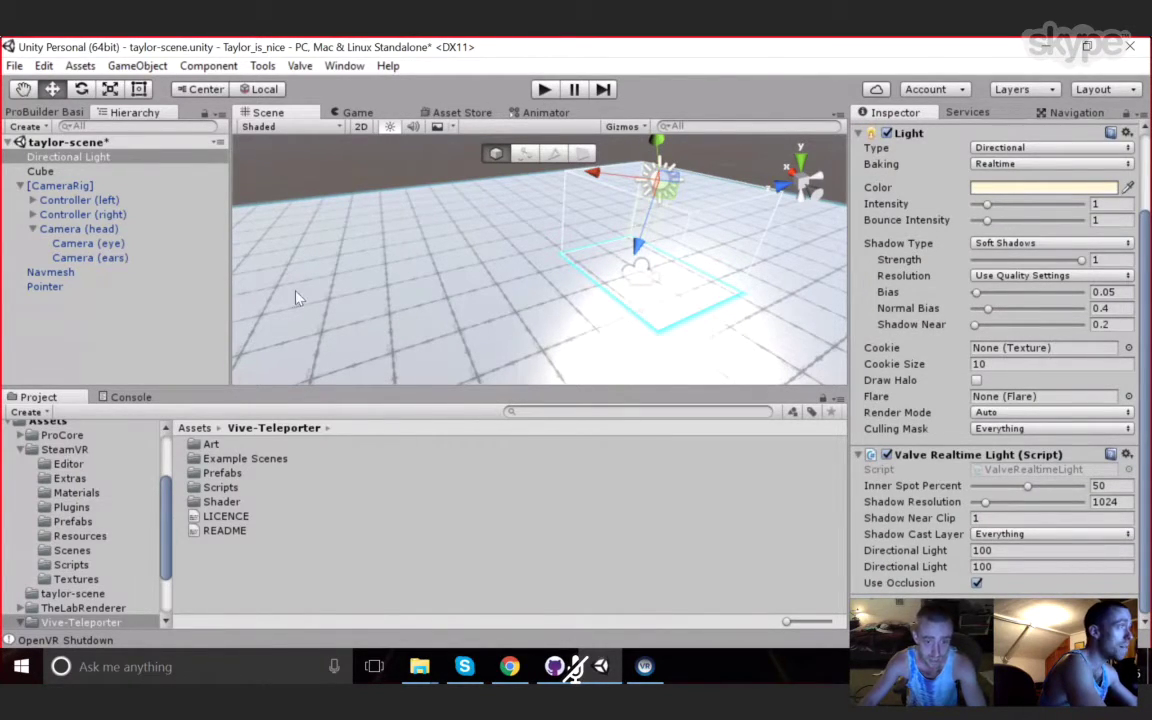
left_click(300, 66)
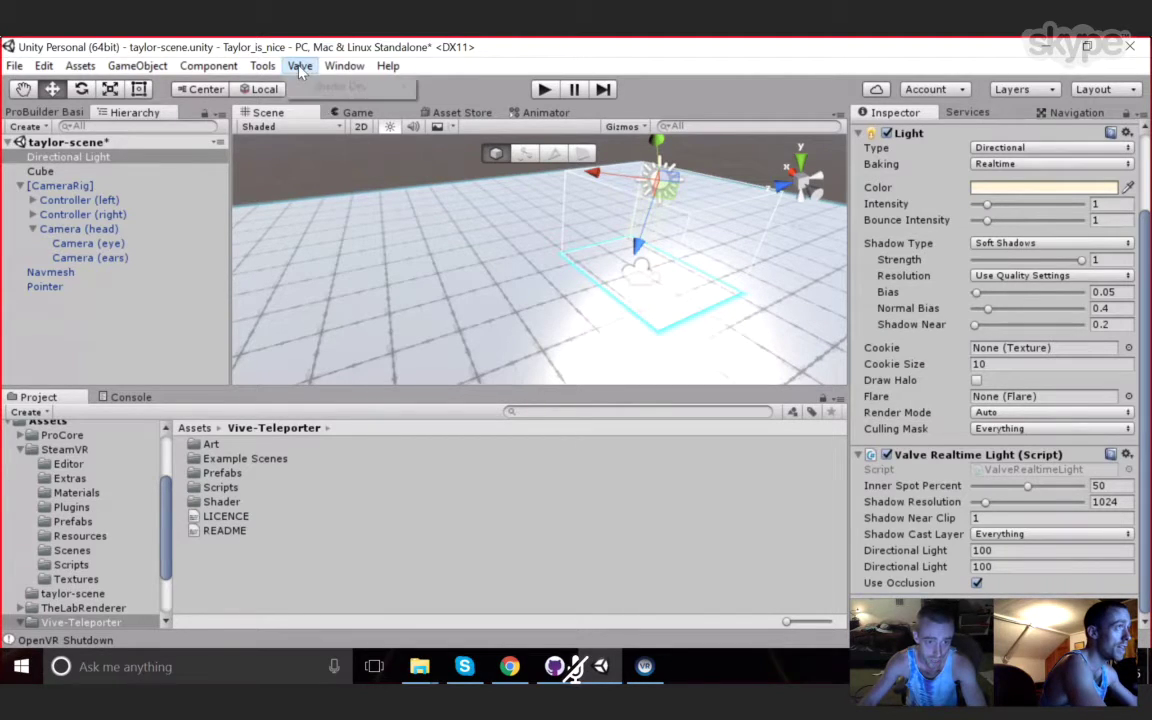
mouse_move(322, 90)
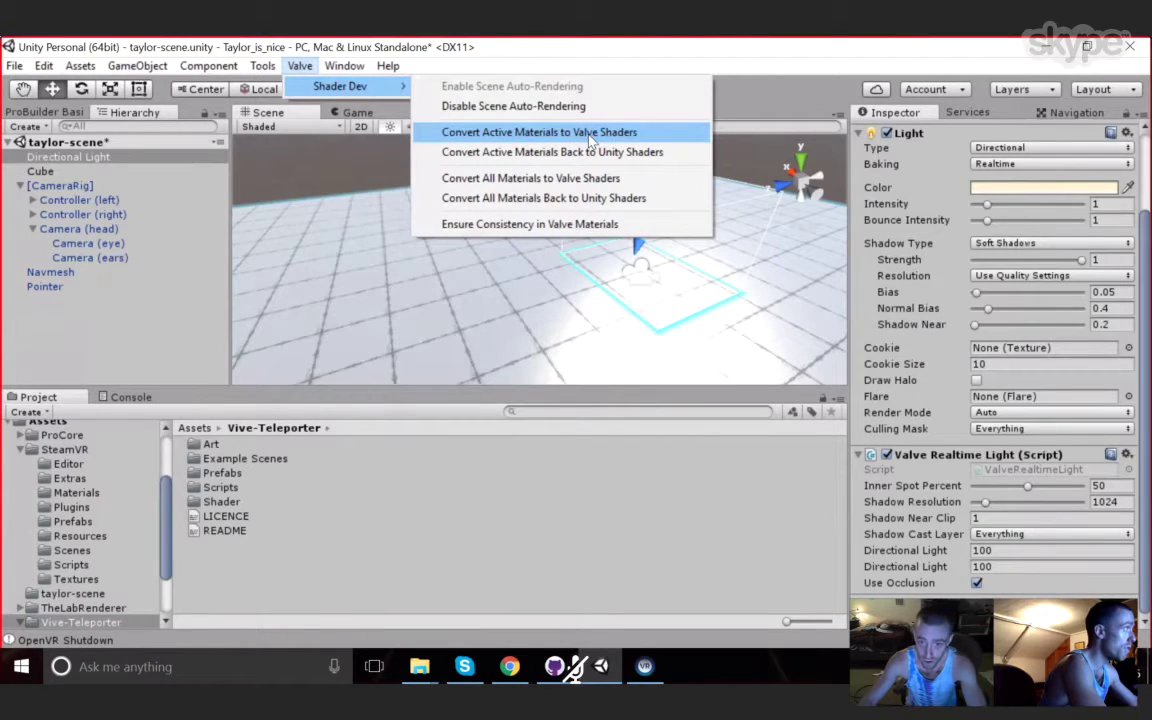
left_click(590, 134)
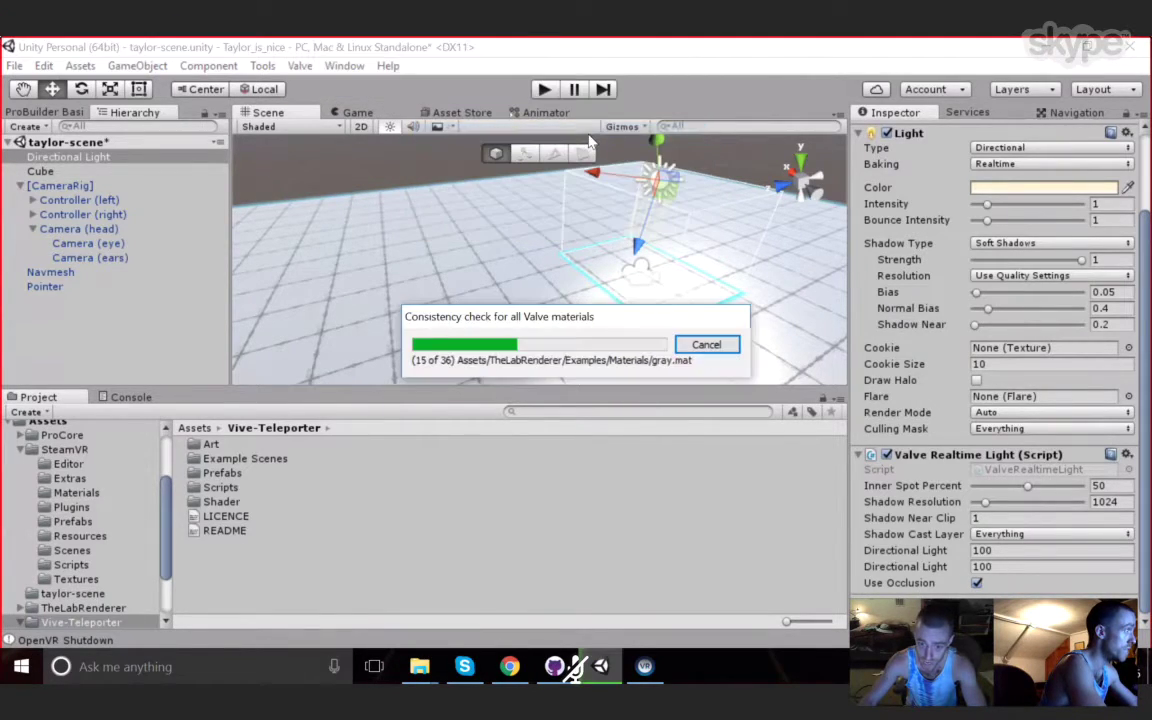
left_click(543, 90)
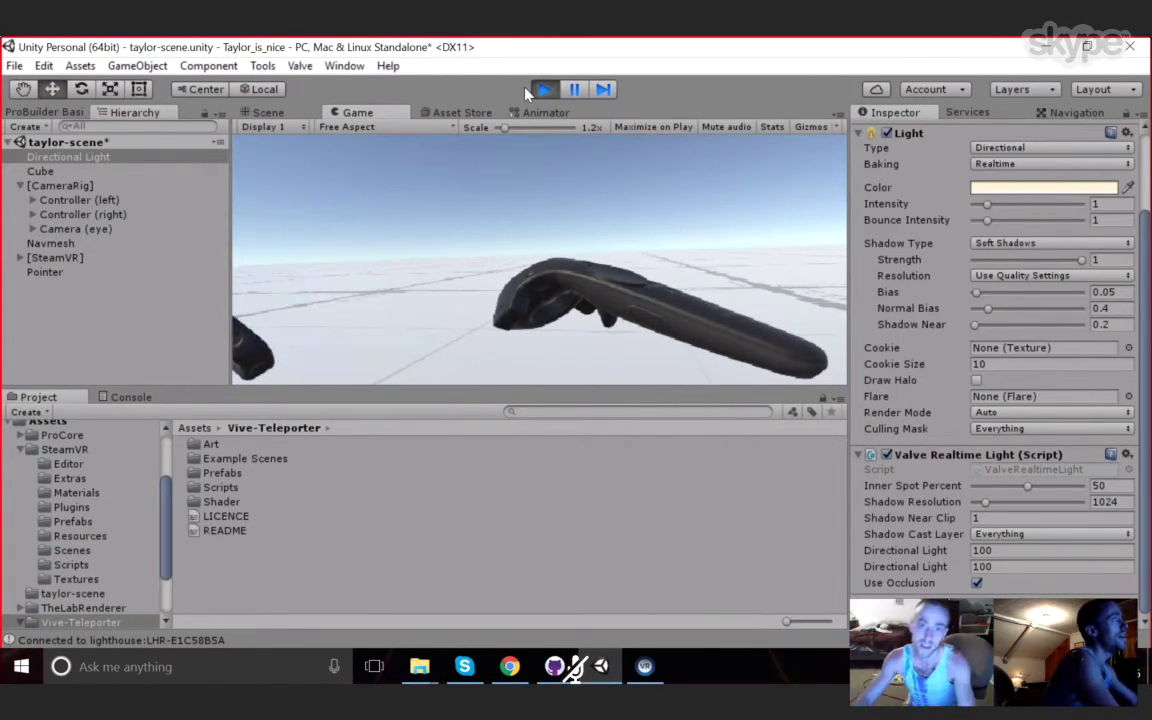
left_click(543, 89)
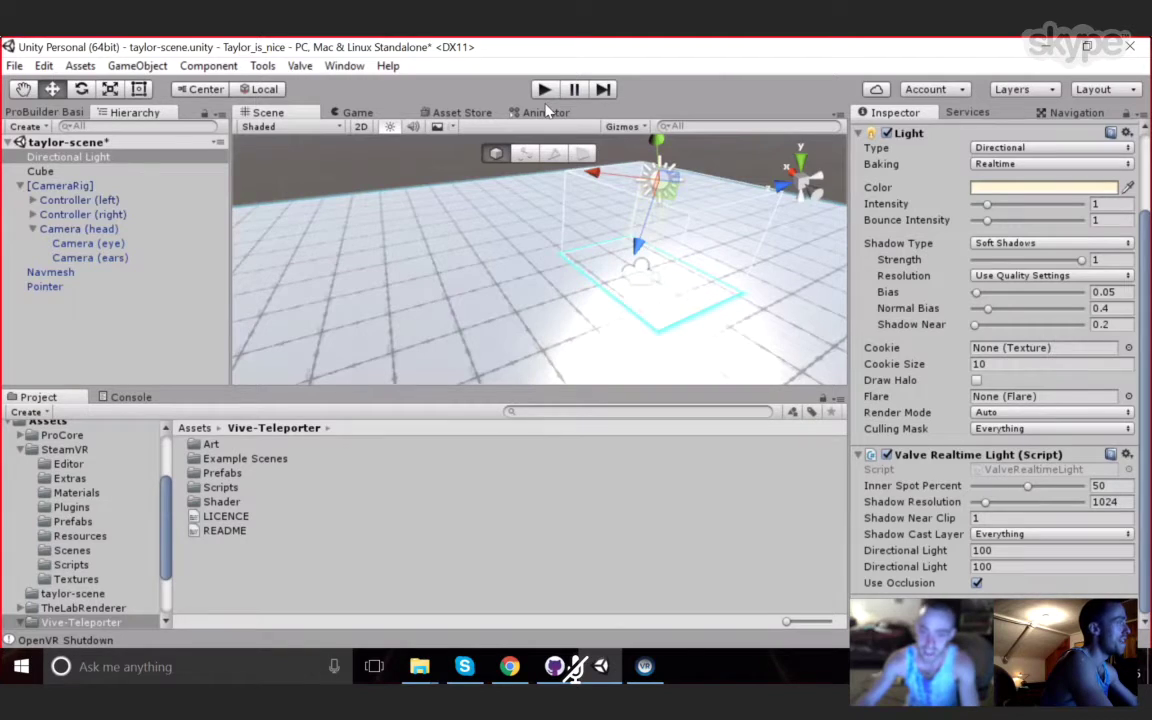
- Build a 1 × 1 × 1 cube with ProBuilder's Shape Tool and move it along the X axis to about 2.14
left_click_drag(540, 200, 437, 262, "alt")
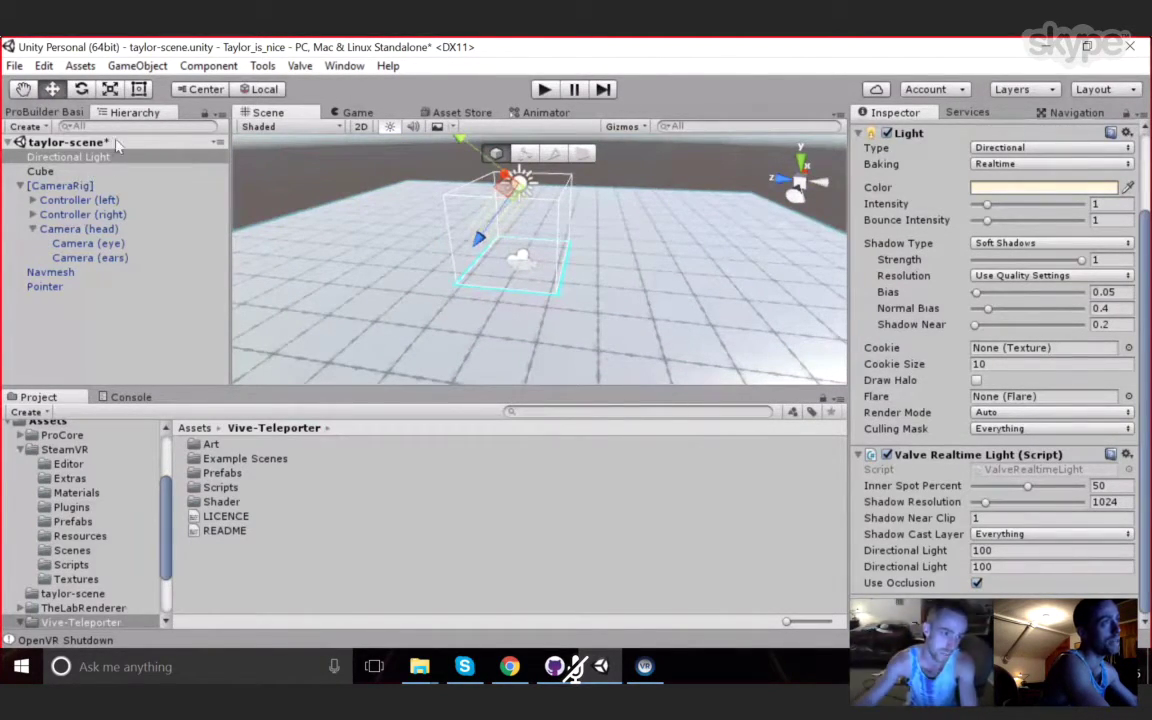
left_click(45, 112)
scroll(108, 260, "down", 3)
scroll(110, 290, "down", 3)
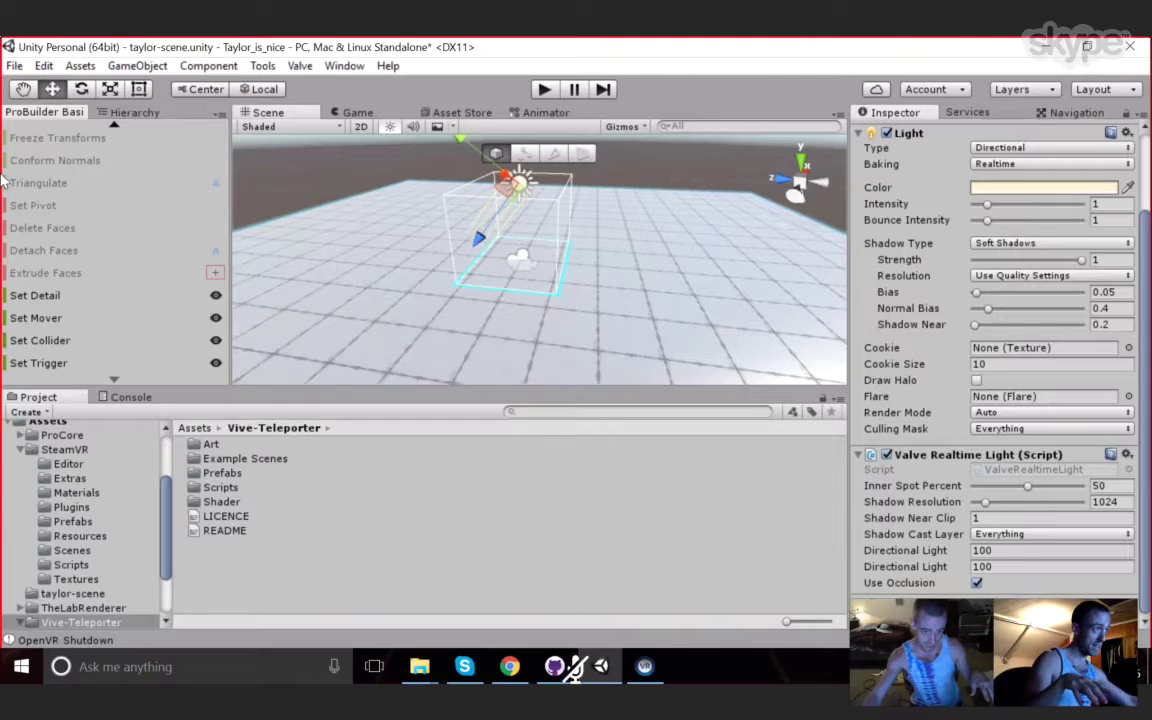
left_click_drag(397, 300, 531, 351, "alt")
left_click_drag(675, 283, 537, 284, "alt")
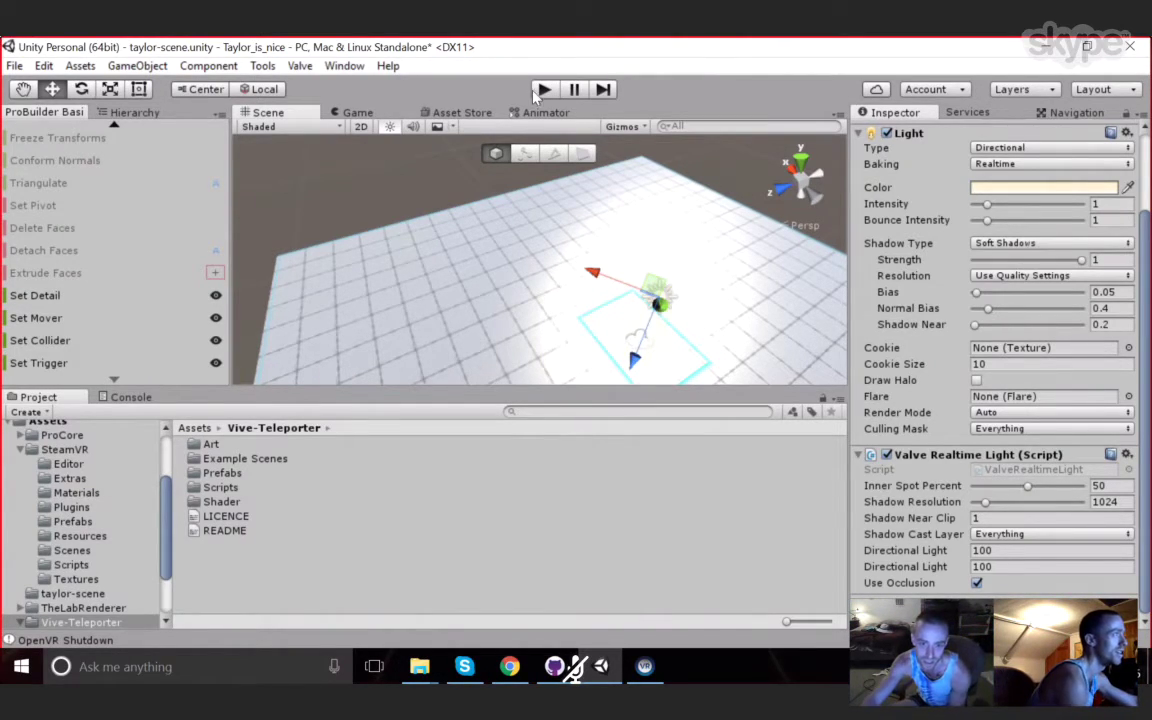
scroll(62, 170, "up", 5)
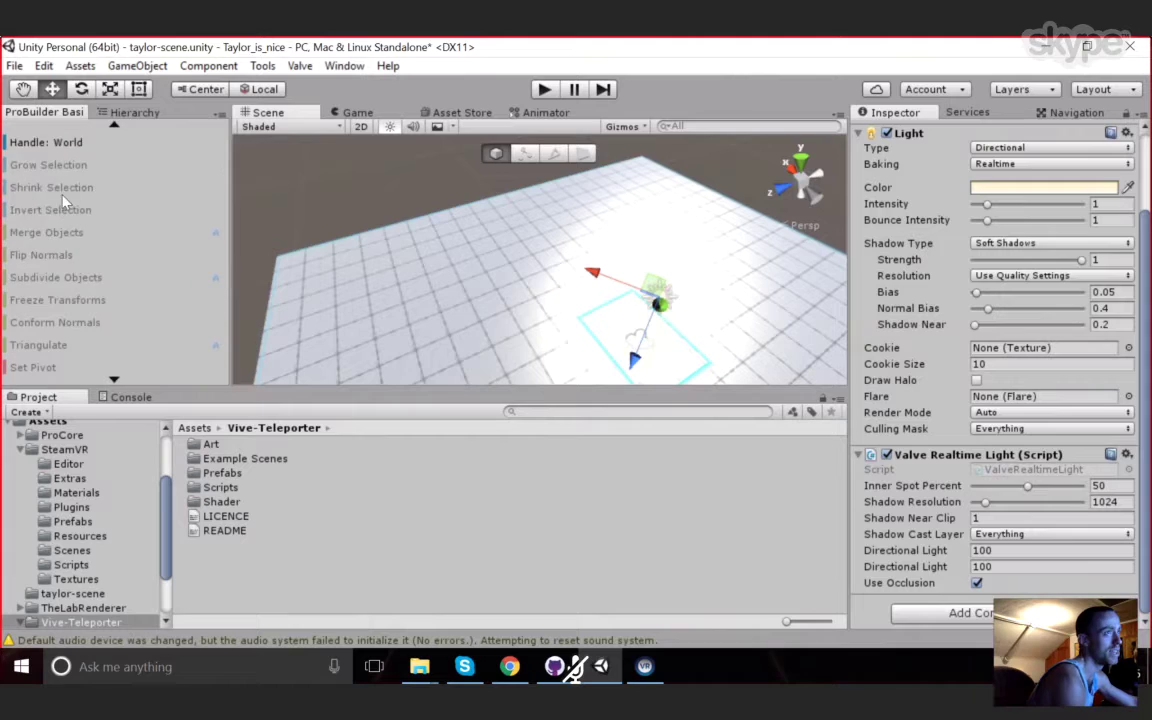
left_click(50, 142)
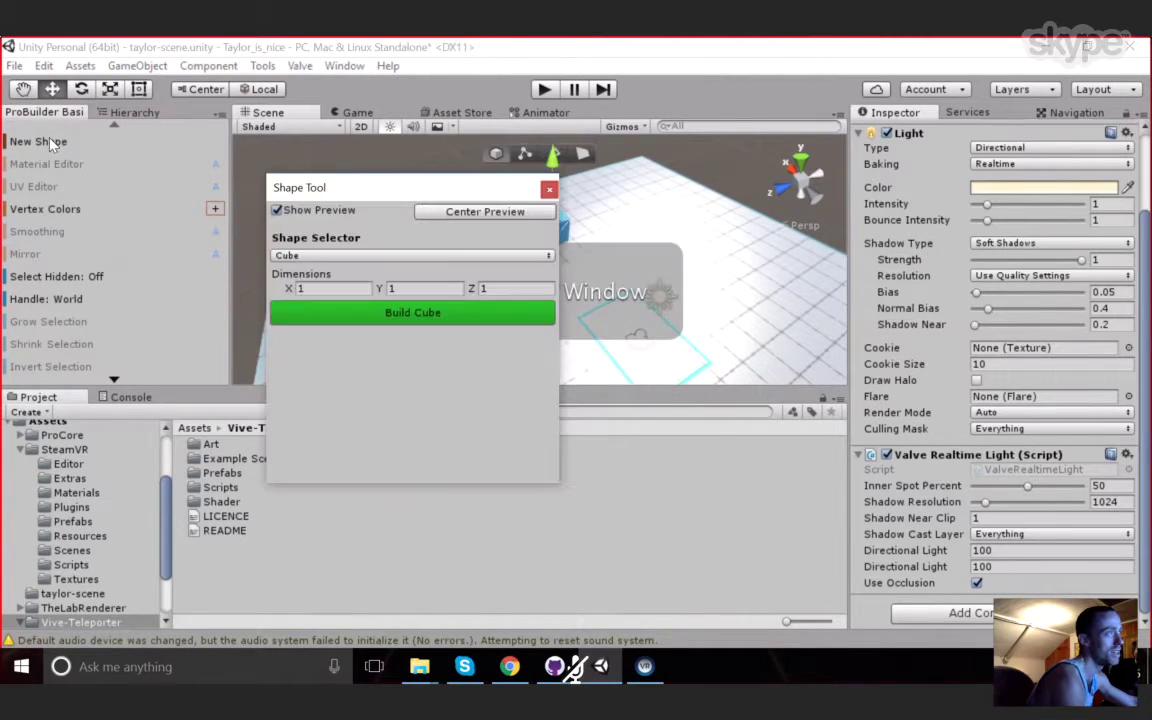
left_click(485, 316)
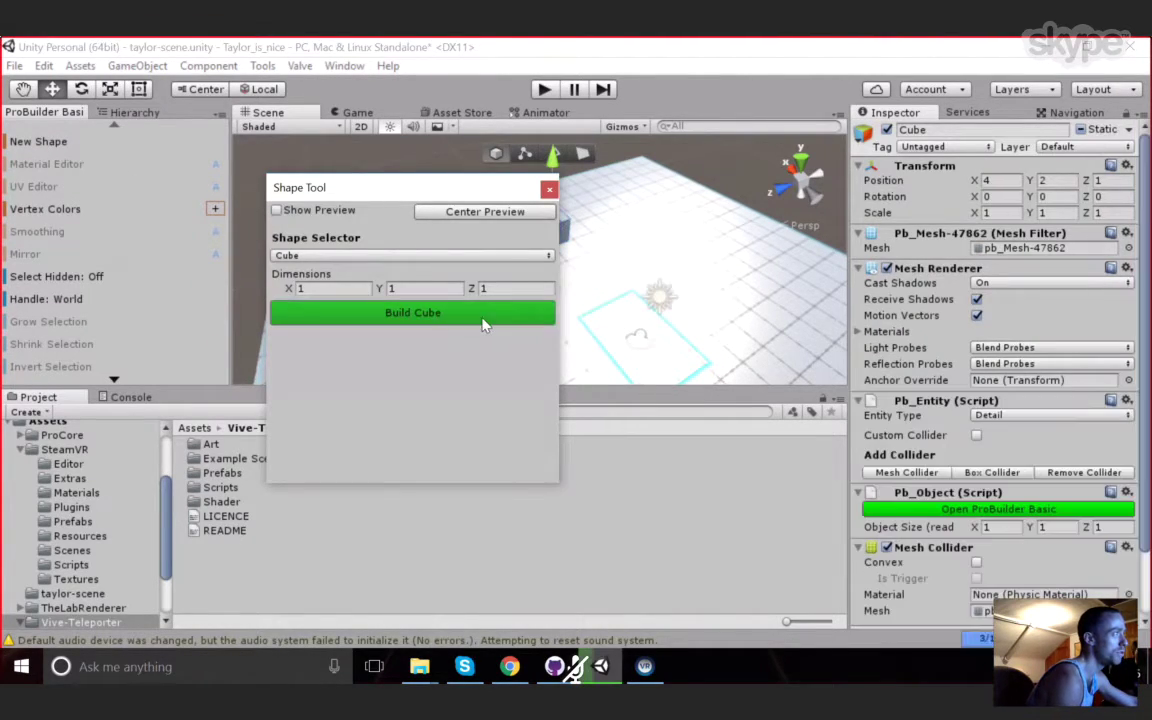
left_click(548, 190)
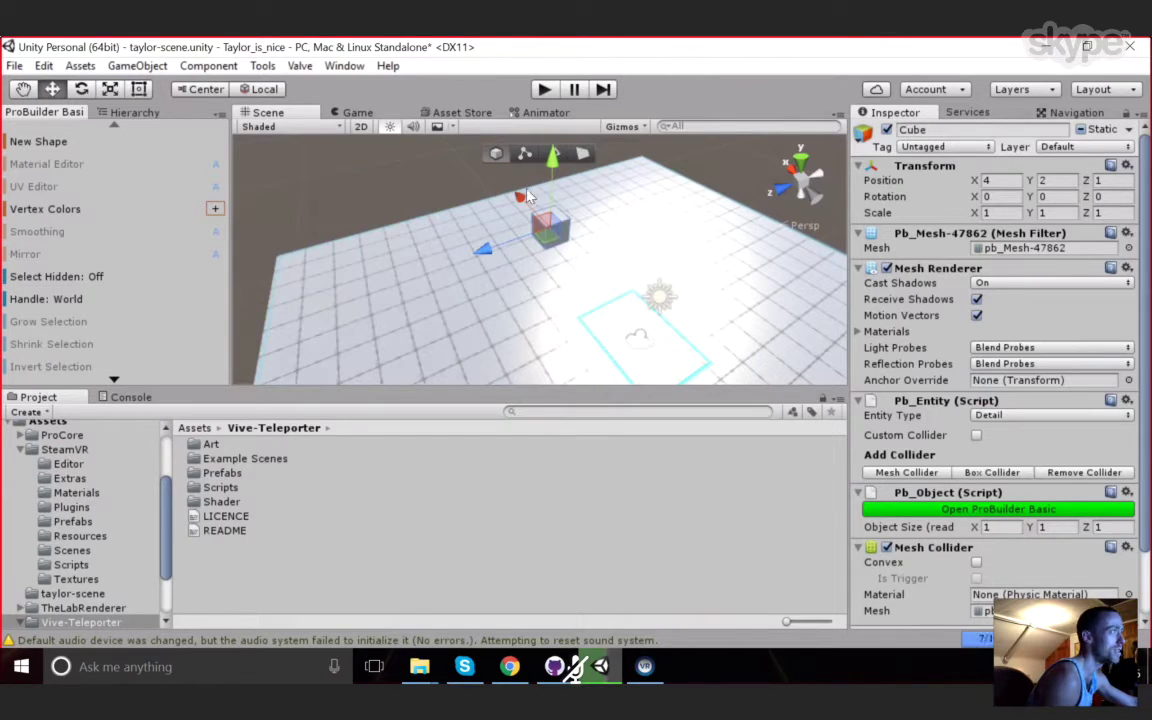
left_click_drag(519, 199, 547, 226)
- Set the new small cube's ProBuilder entity type to Collider
scroll(86, 257, "down", 6)
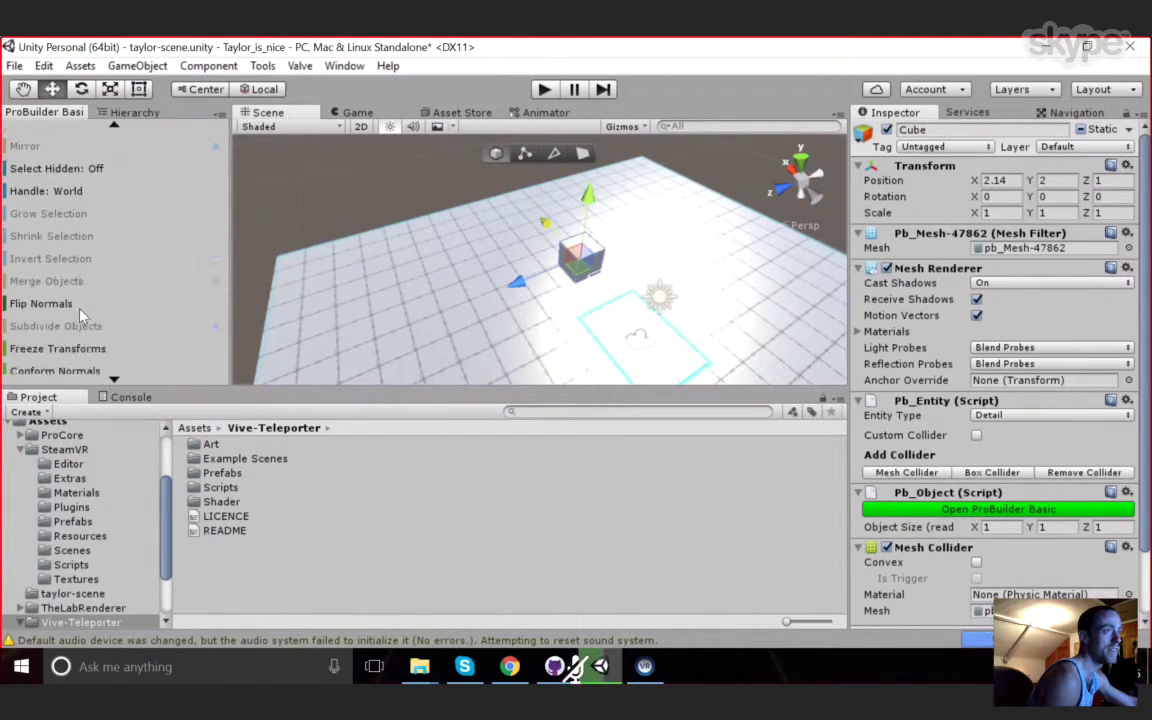
scroll(81, 317, "down", 2)
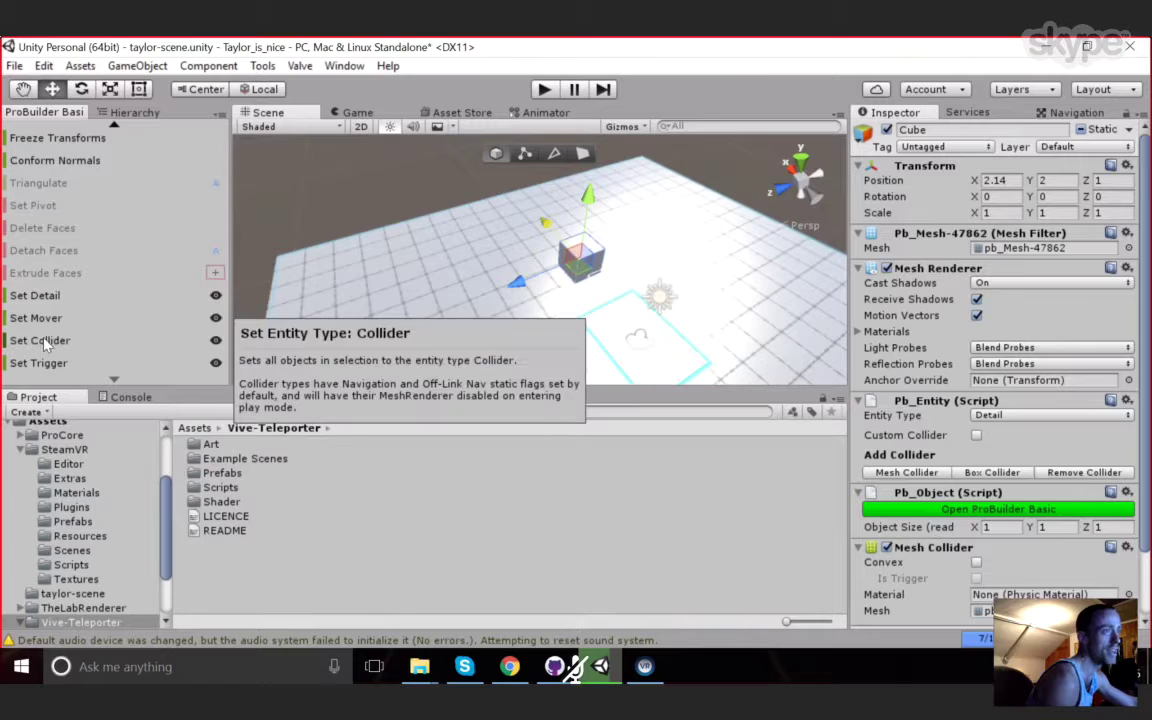
left_click(45, 341)
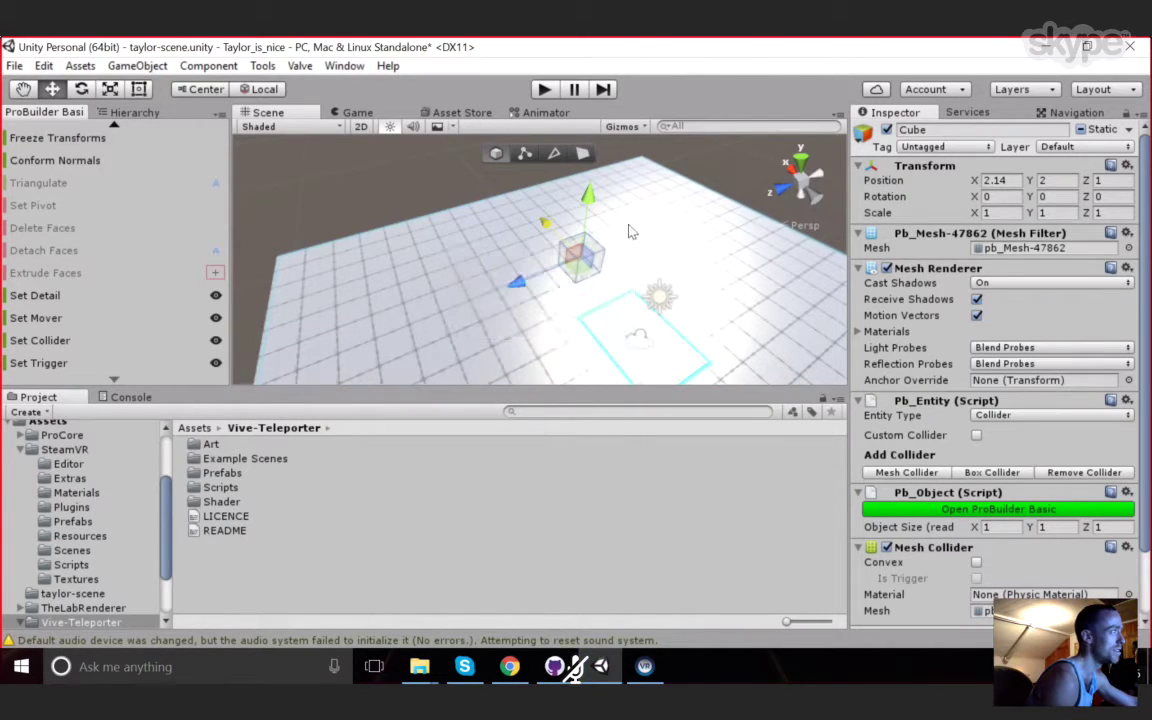
scroll(638, 262, "up", 9)
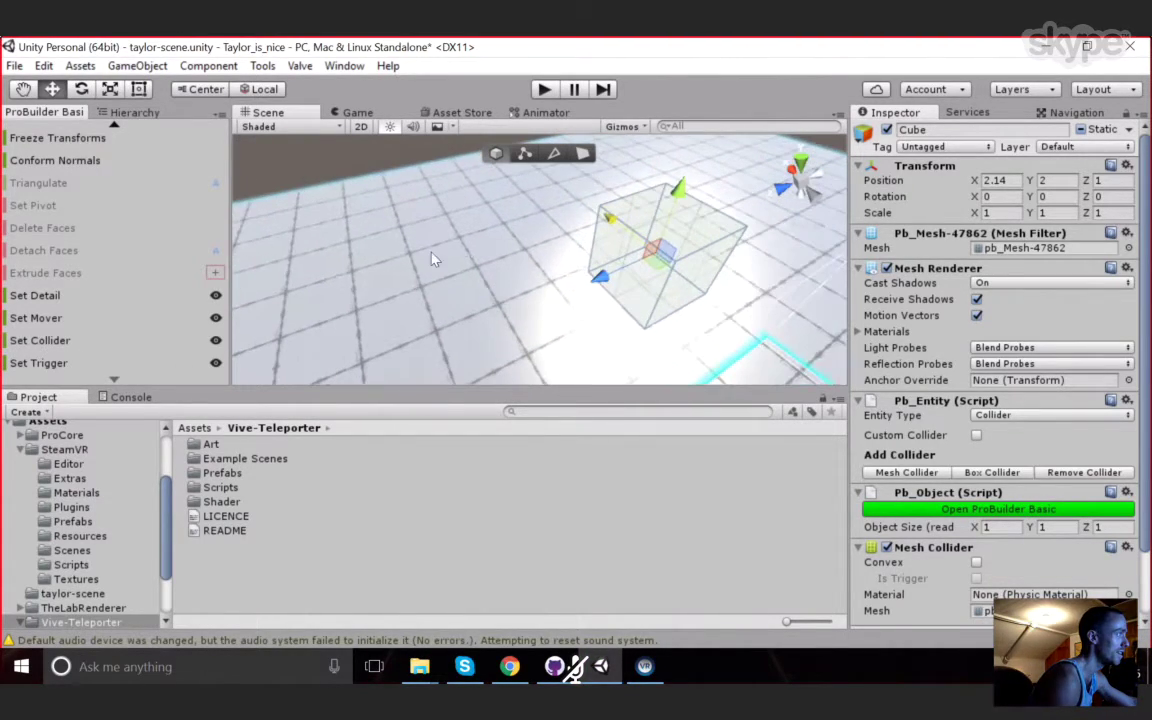
- Select the large floor cube, inspect the collider cube beside the play area, and test the scene in play mode, stopping it again
left_click(470, 254)
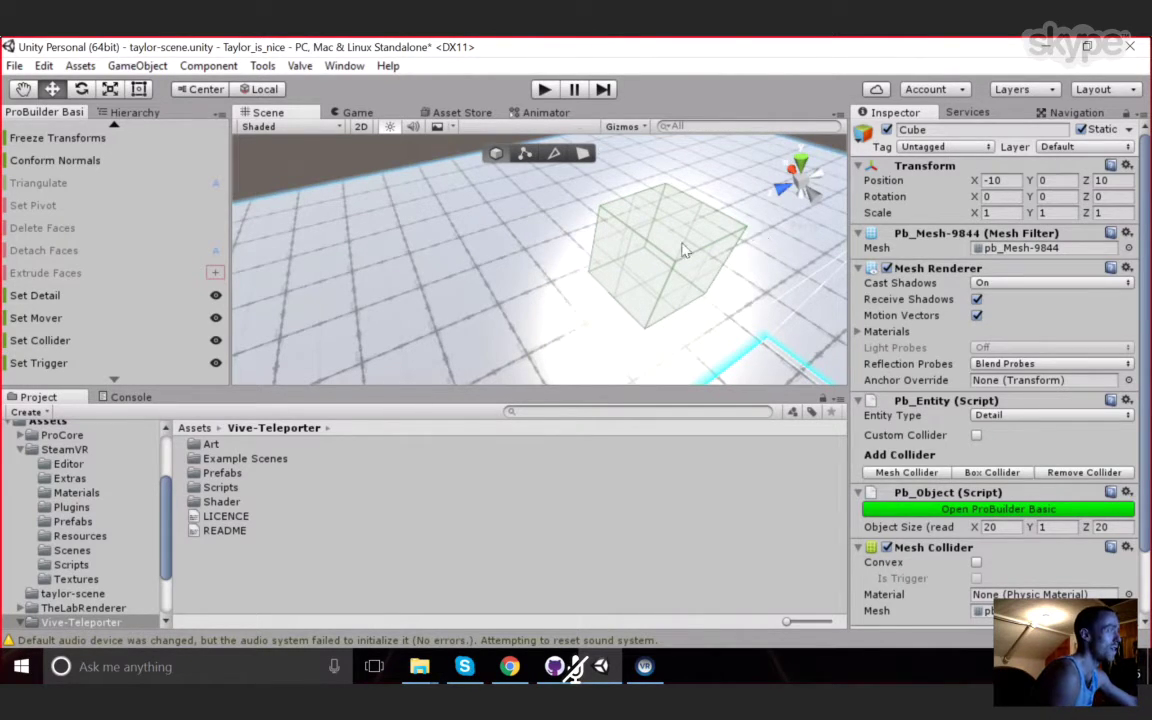
left_click_drag(540, 303, 559, 292, "alt")
right_click_drag(559, 291, 820, 343)
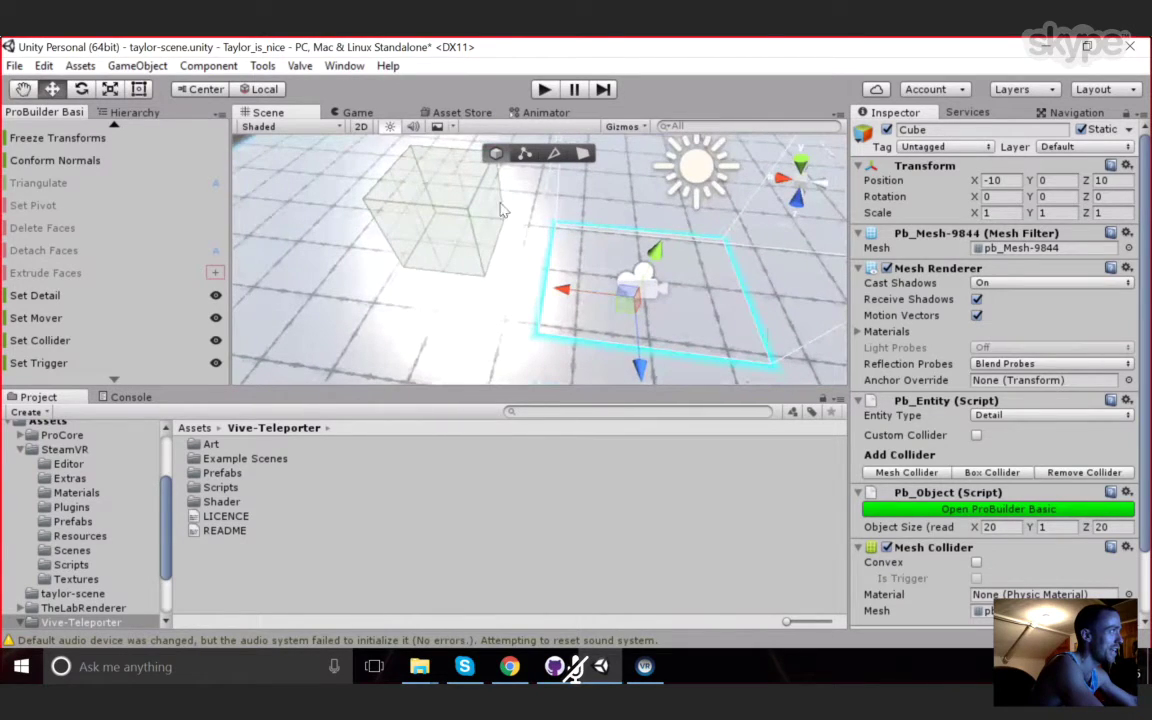
left_click(543, 89)
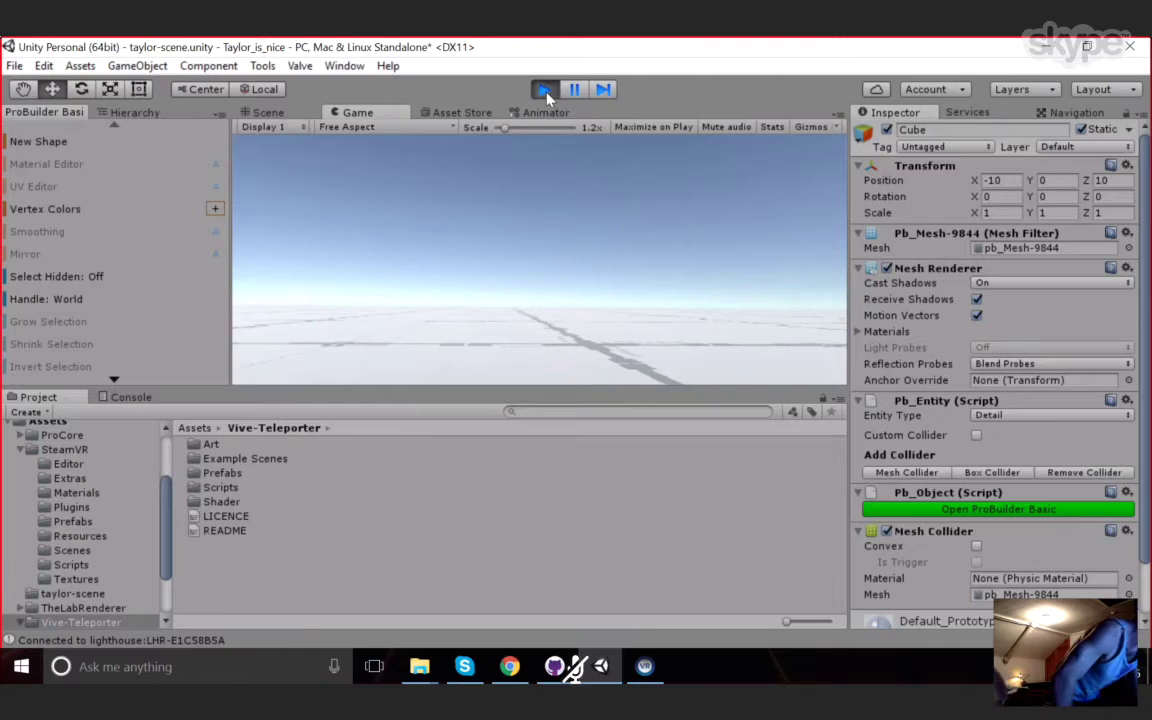
left_click(545, 90)
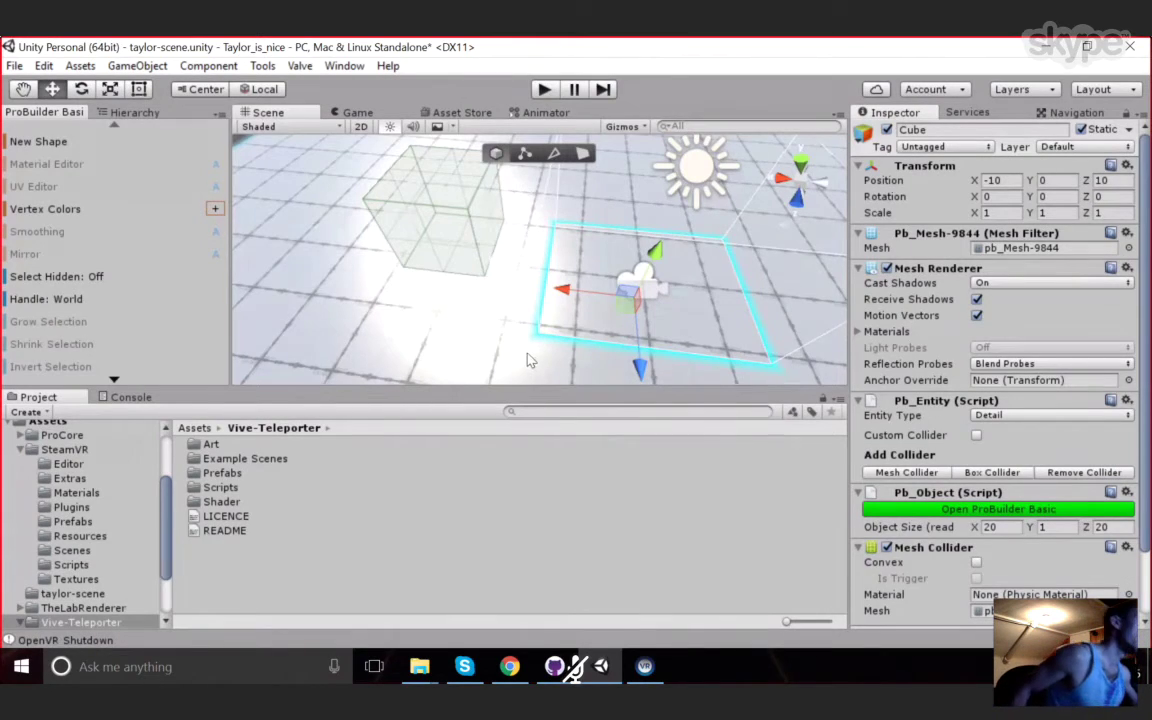
- Check the small collider cube's static flags, and select the floor cube and show it in the scene hierarchy
left_click(470, 240)
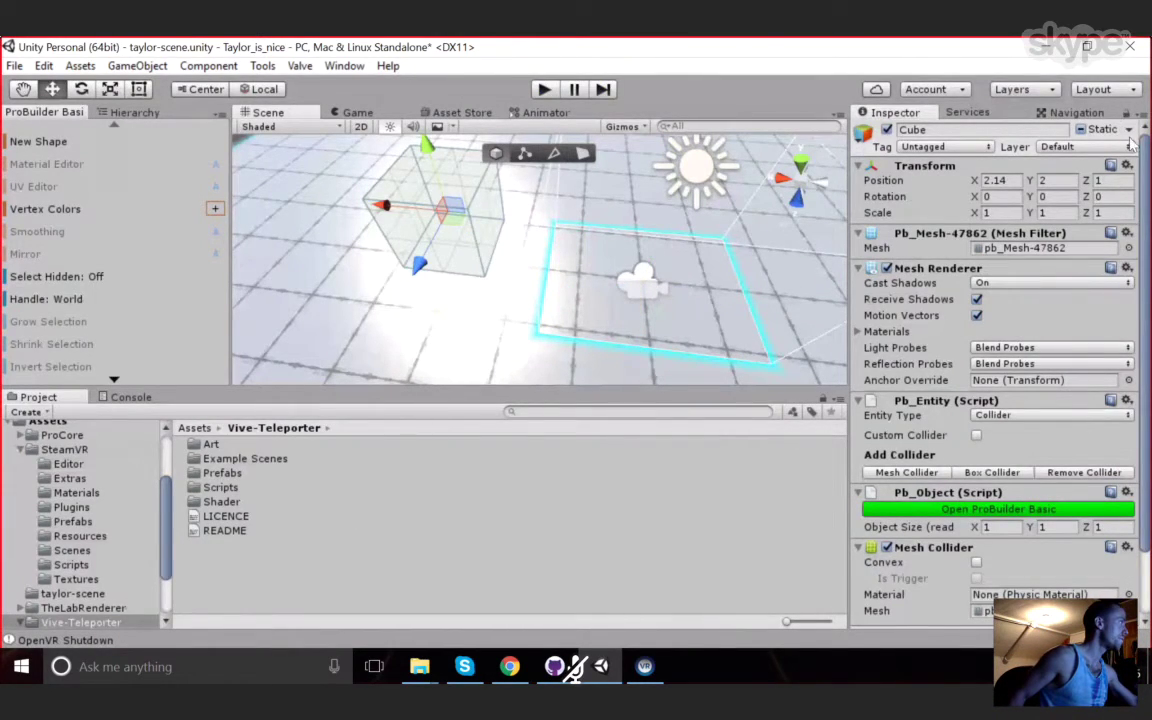
left_click(1129, 131)
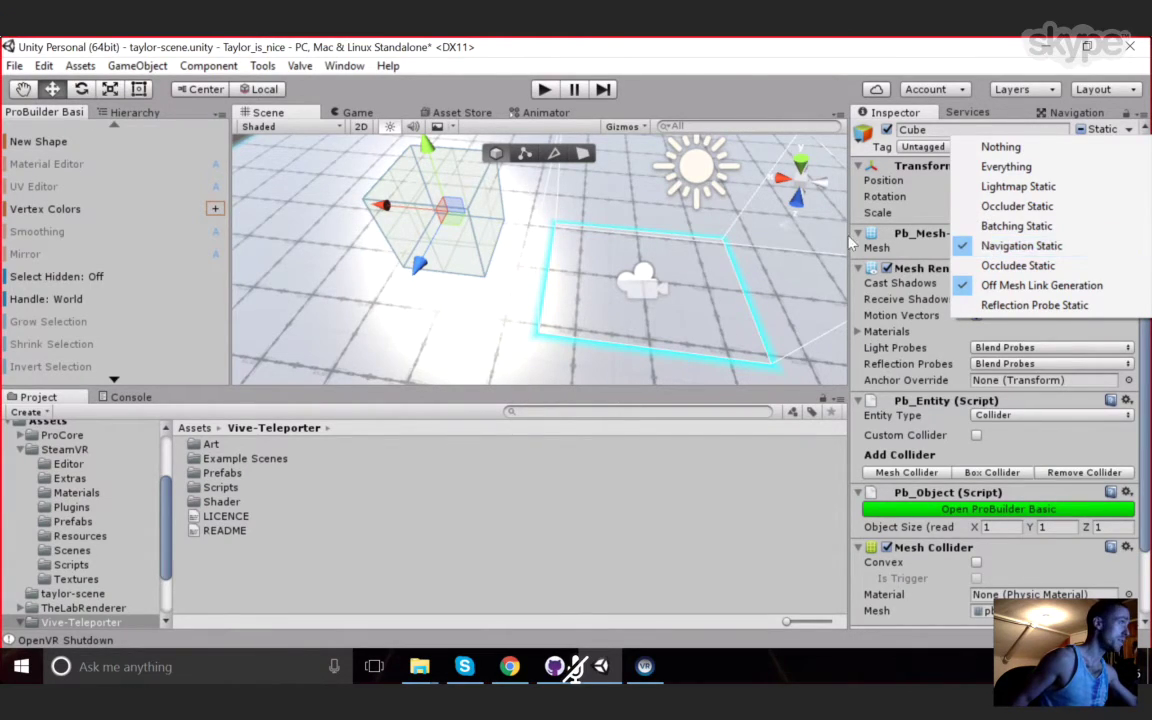
left_click(484, 311)
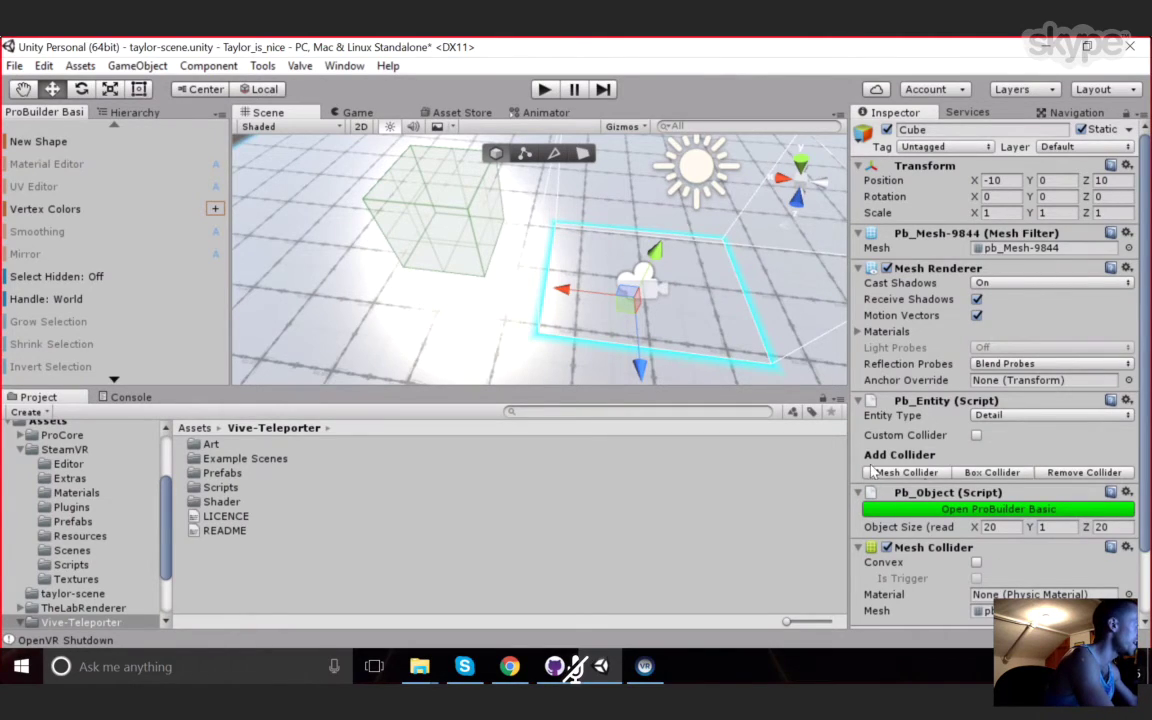
left_click(134, 113)
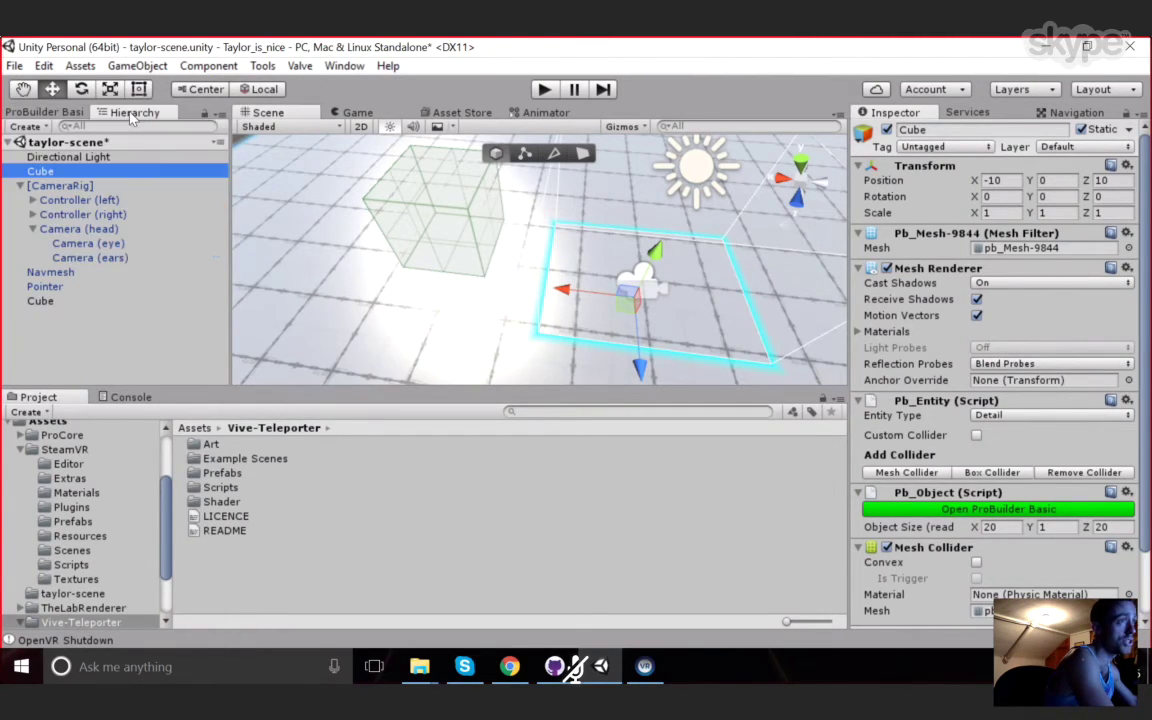